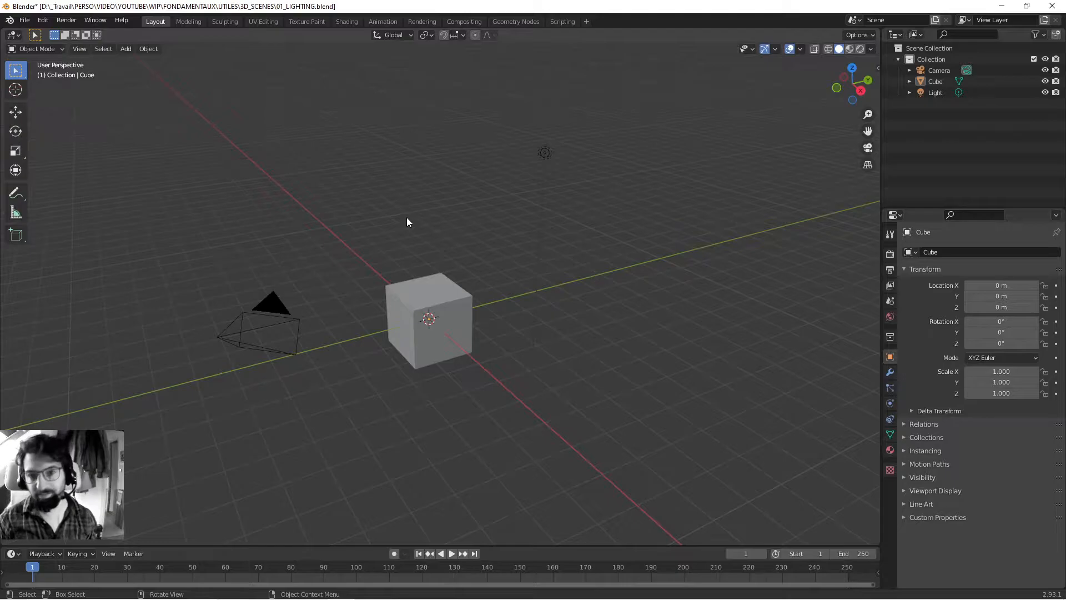
Step: Select the point light above the cube and show its light settings
click(549, 150)
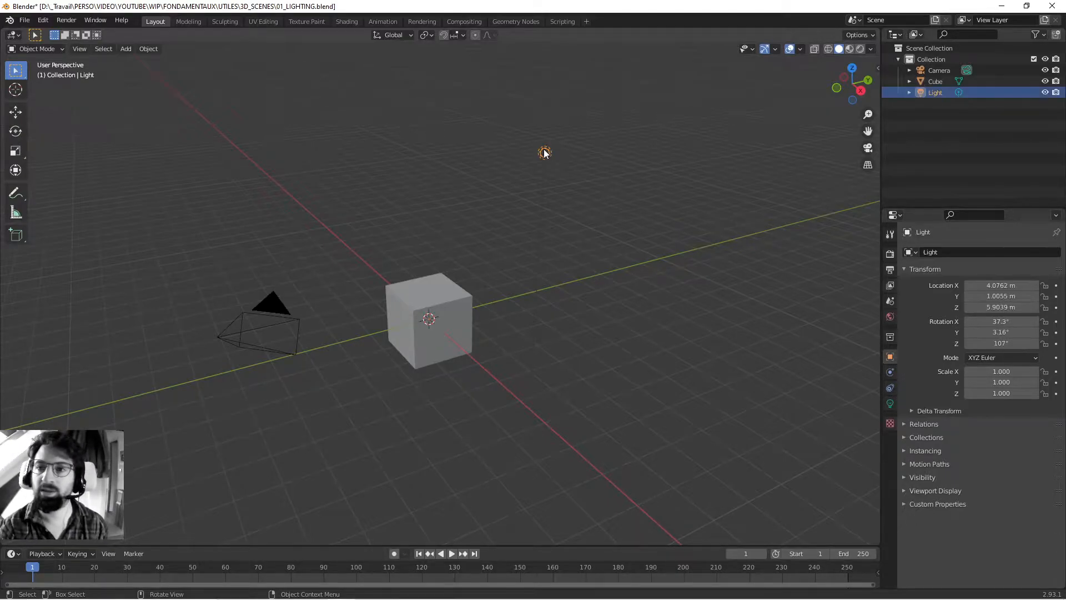
click(890, 404)
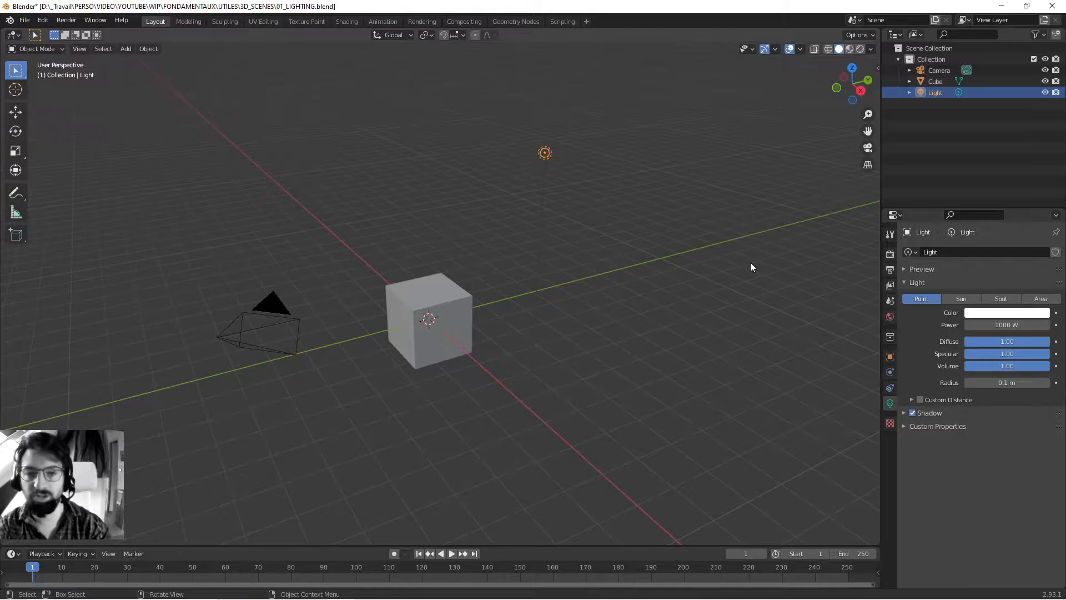
middle_drag(390, 299, 386, 299)
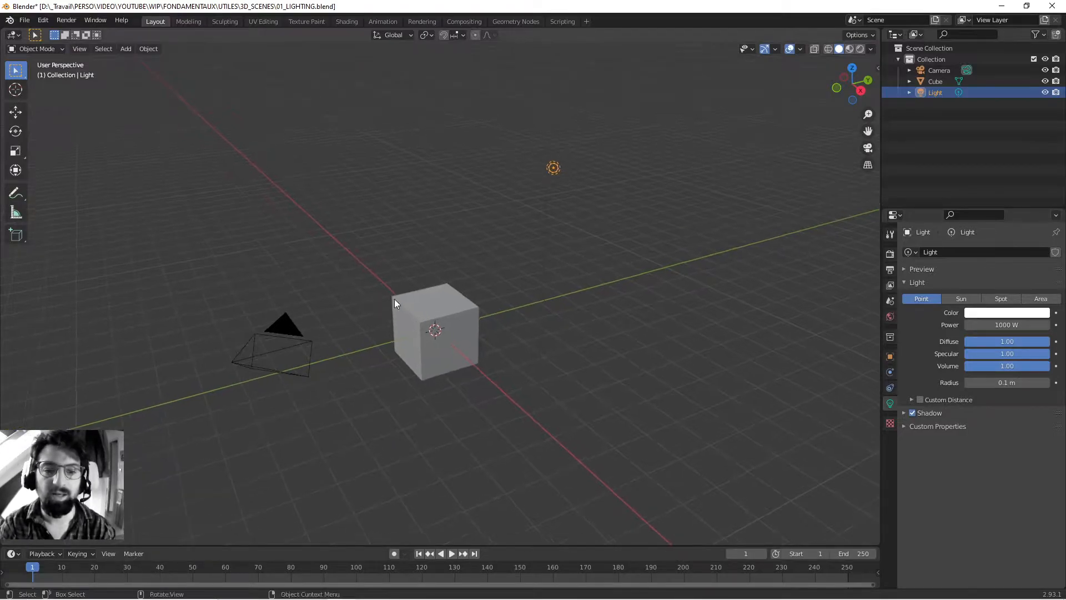
Step: Delete the default cube and collapse the scene's Auto Reload settings
click(460, 292)
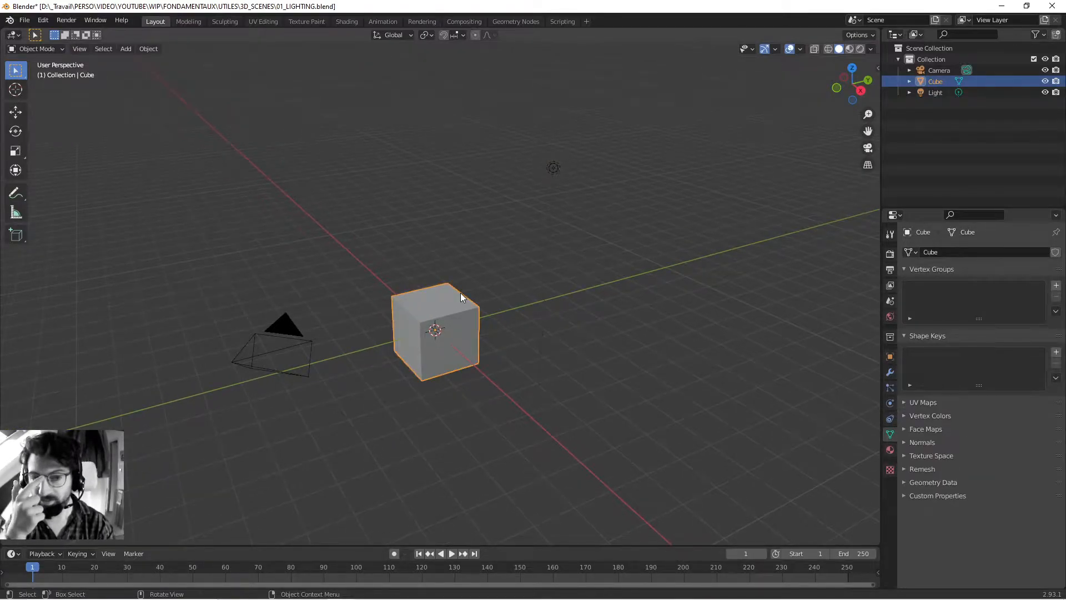
key(Delete)
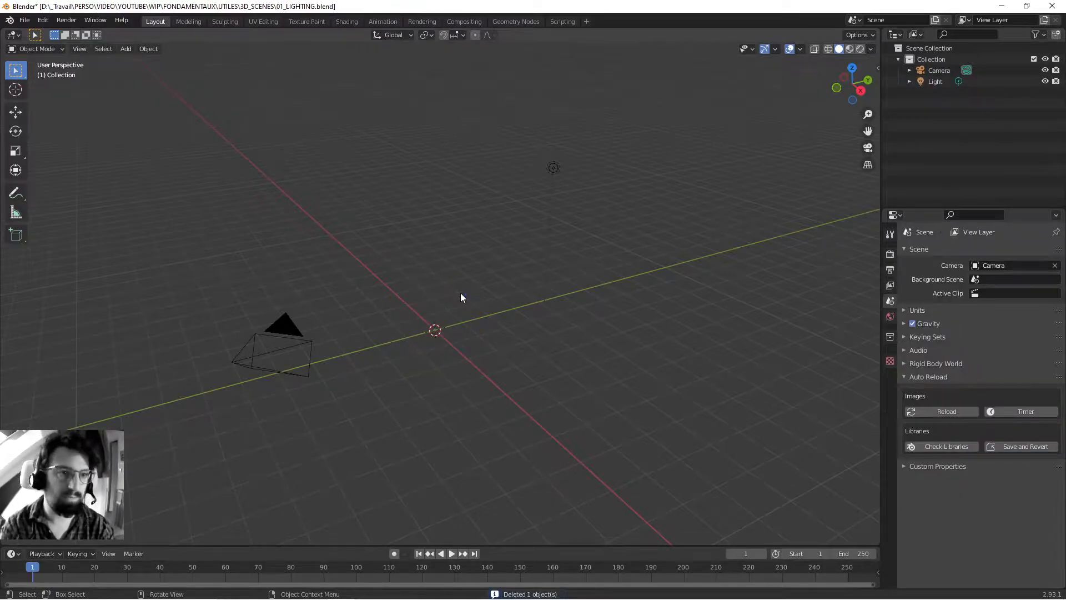
middle_drag(452, 285, 448, 278)
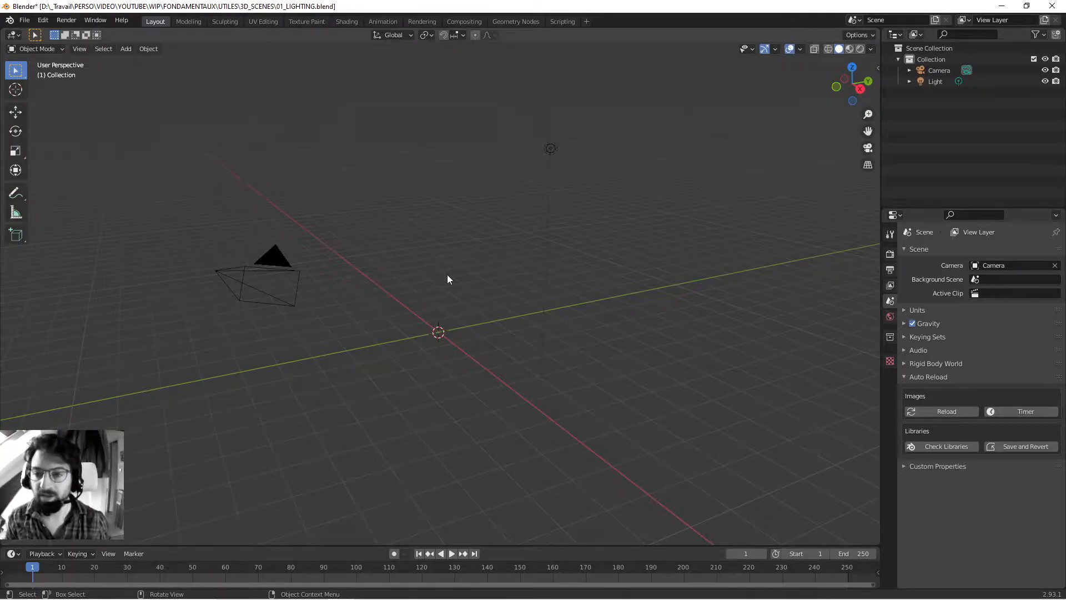
click(910, 377)
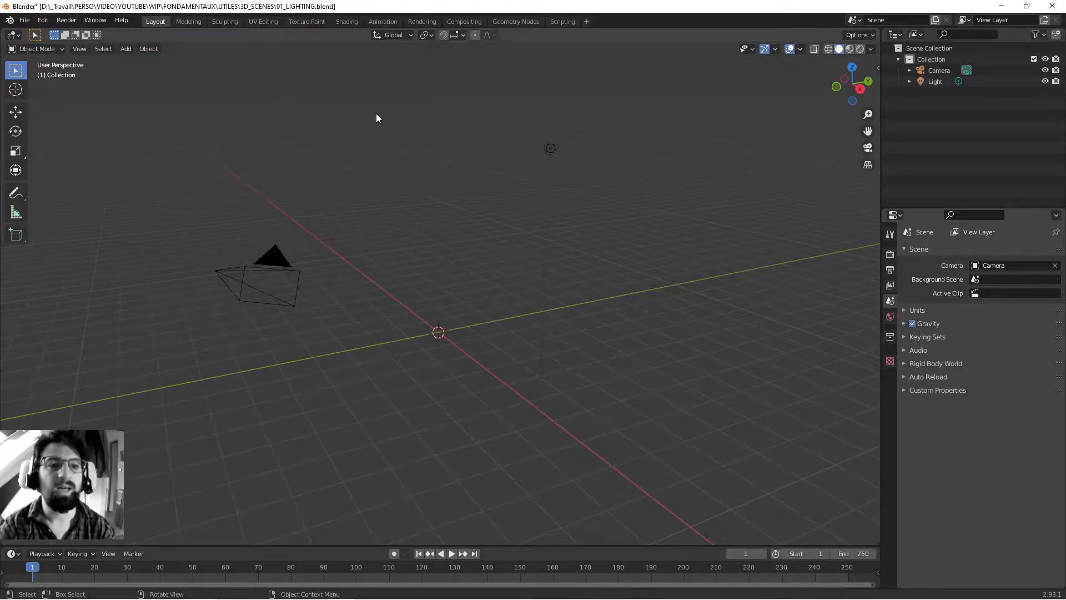
Step: Add a Monkey mesh at the world origin
middle_drag(374, 162, 380, 210)
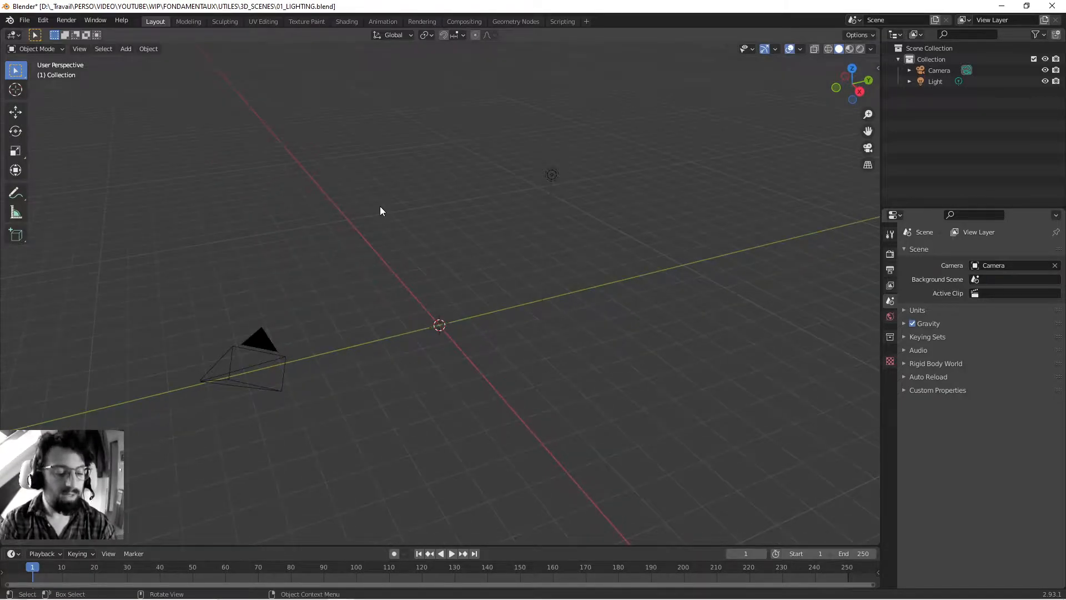
click(126, 49)
mouse_move(129, 62)
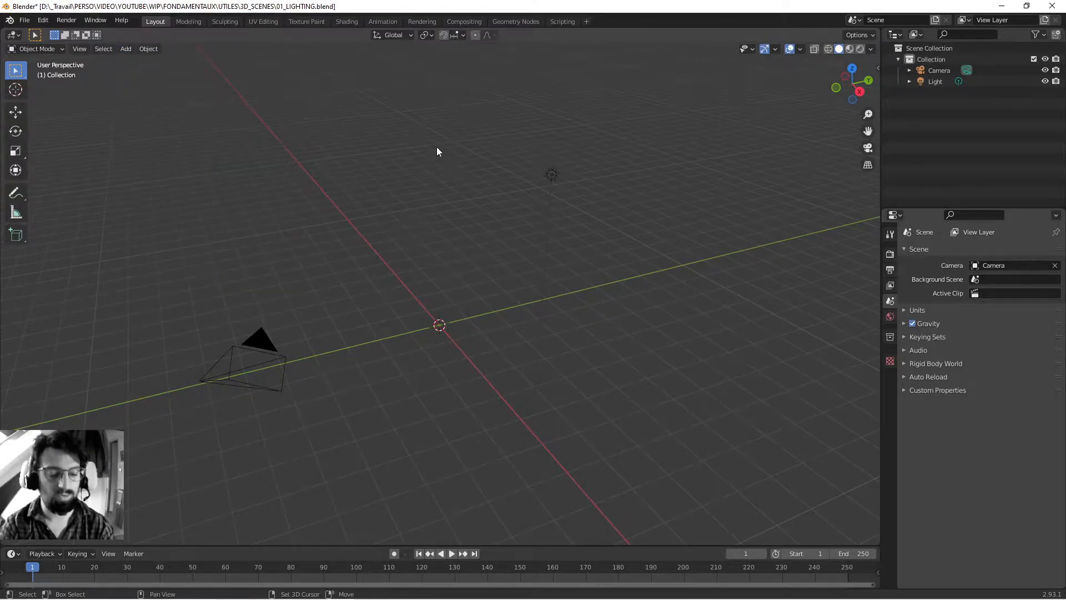
key(shift+a)
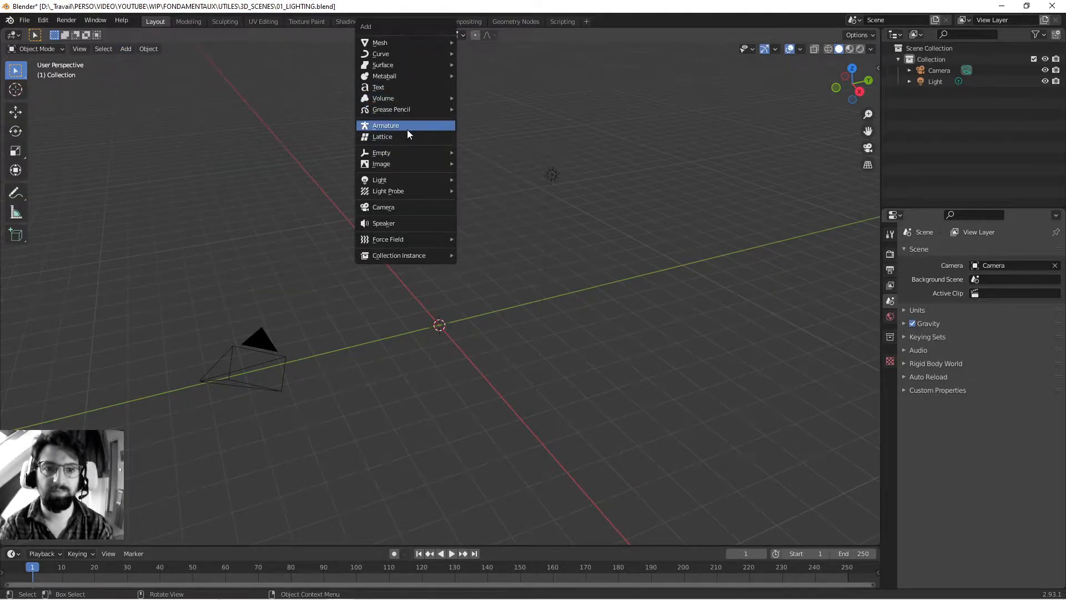
mouse_move(389, 42)
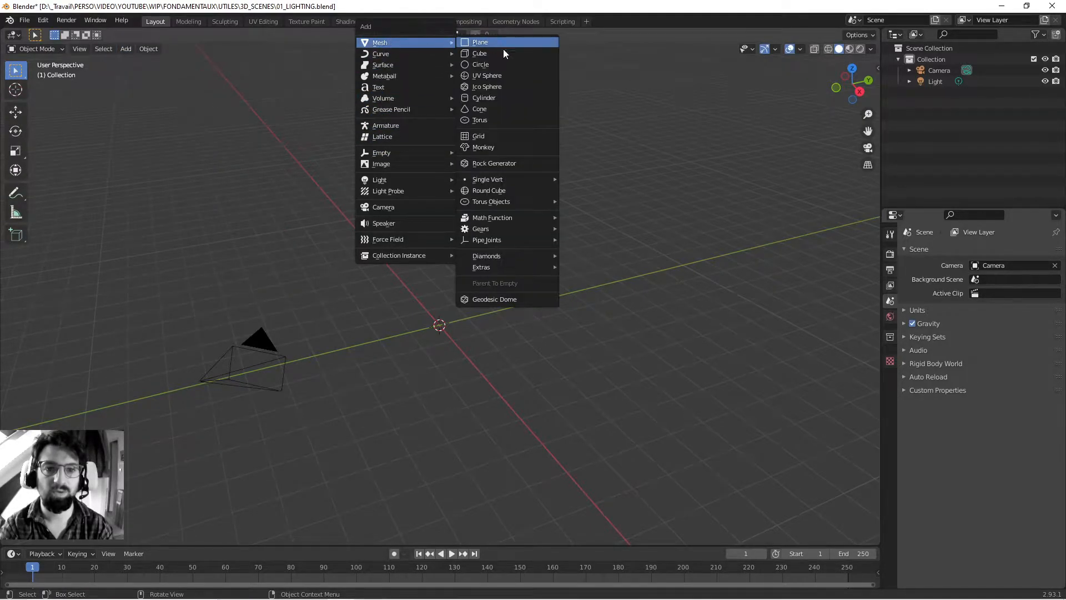
click(483, 146)
middle_drag(483, 150, 445, 209)
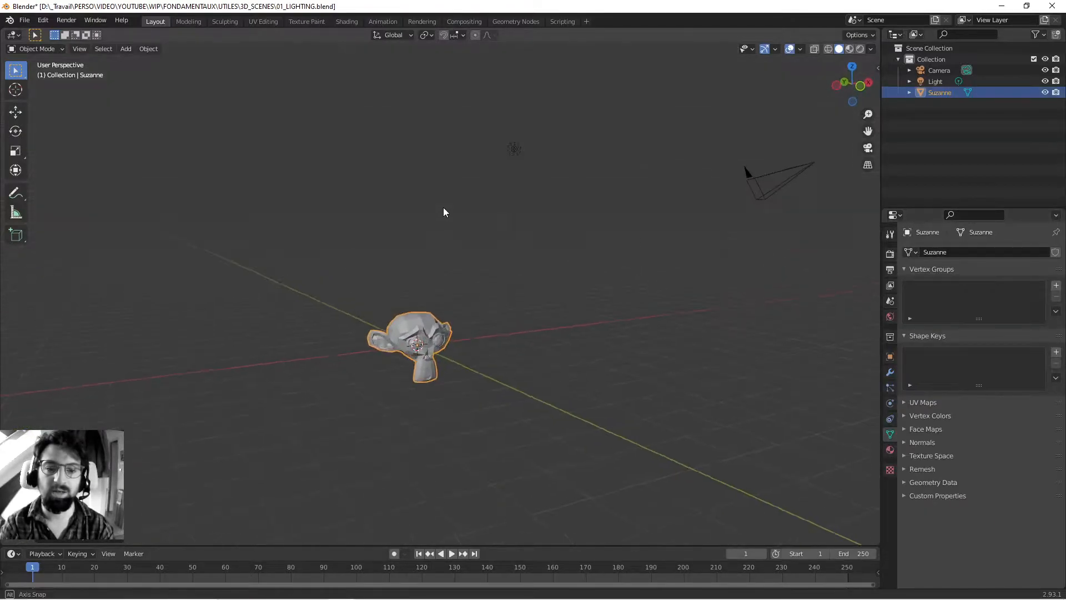
shift+middle_drag(301, 355, 356, 295)
scroll(288, 301, up, 4)
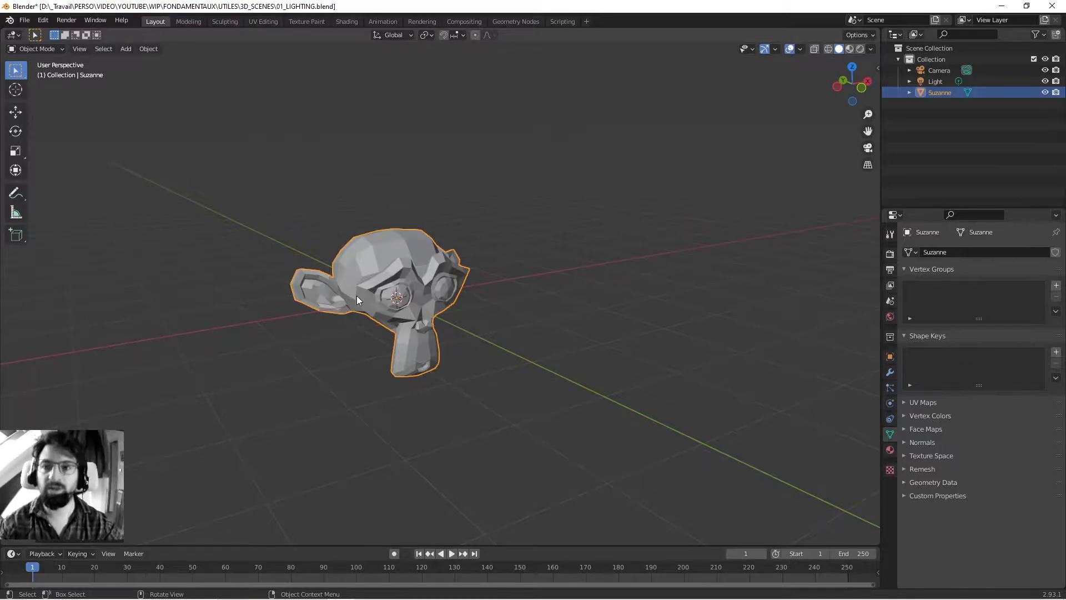
Step: Enter Edit Mode on the monkey, select one face on the head in face select mode, and return to Object Mode
middle_drag(346, 294, 375, 272)
scroll(392, 278, up, 3)
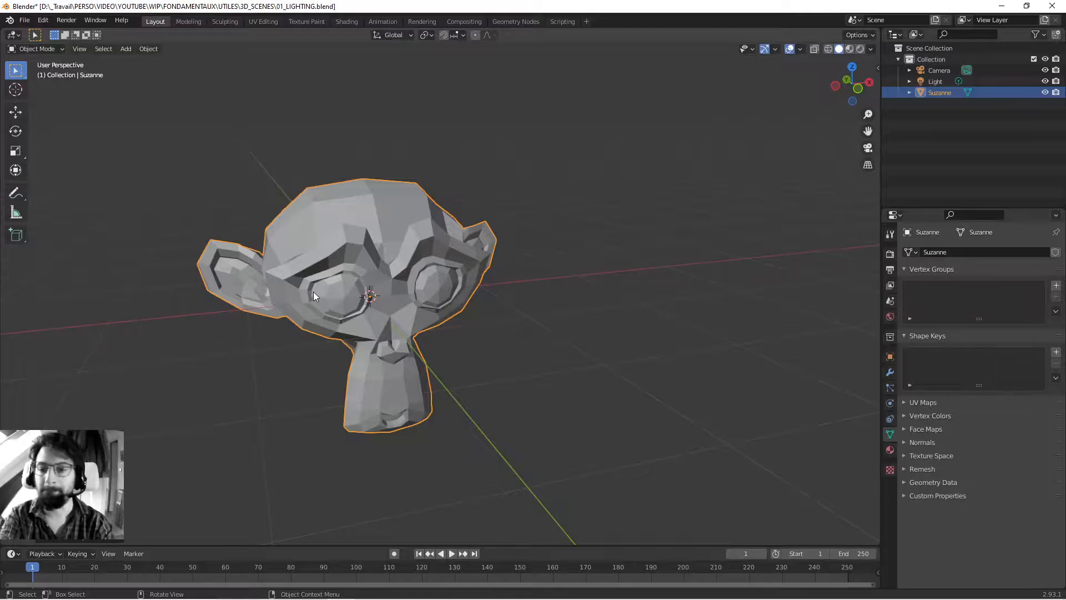
middle_drag(281, 218, 319, 218)
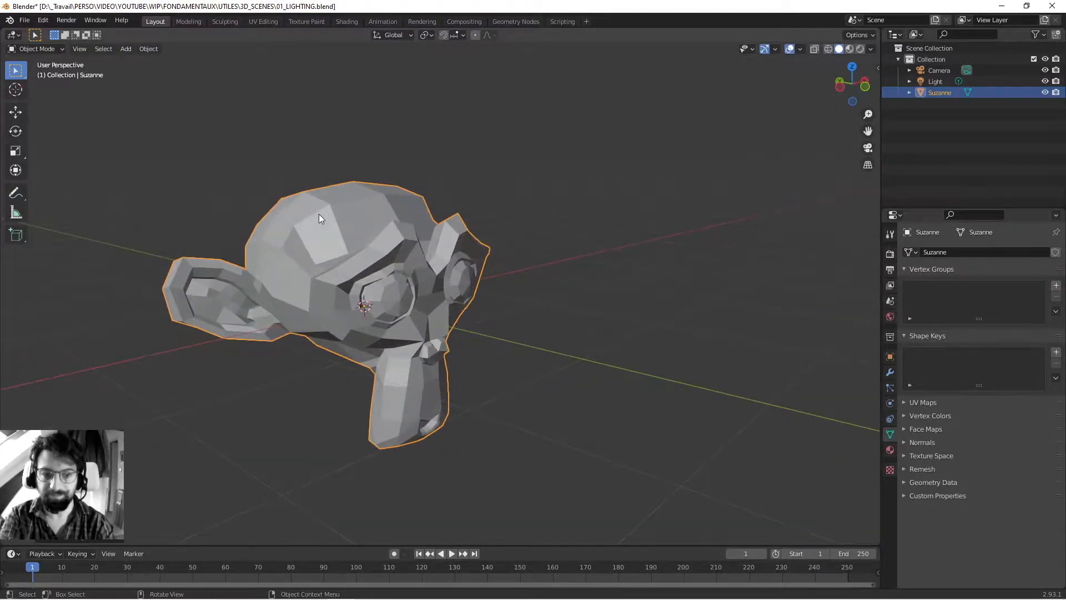
key(Tab)
mouse_move(355, 276)
middle_down()
mouse_move(340, 214)
mouse_move(282, 225)
mouse_move(281, 263)
mouse_move(337, 273)
middle_up()
key(3)
click(347, 261)
key(Tab)
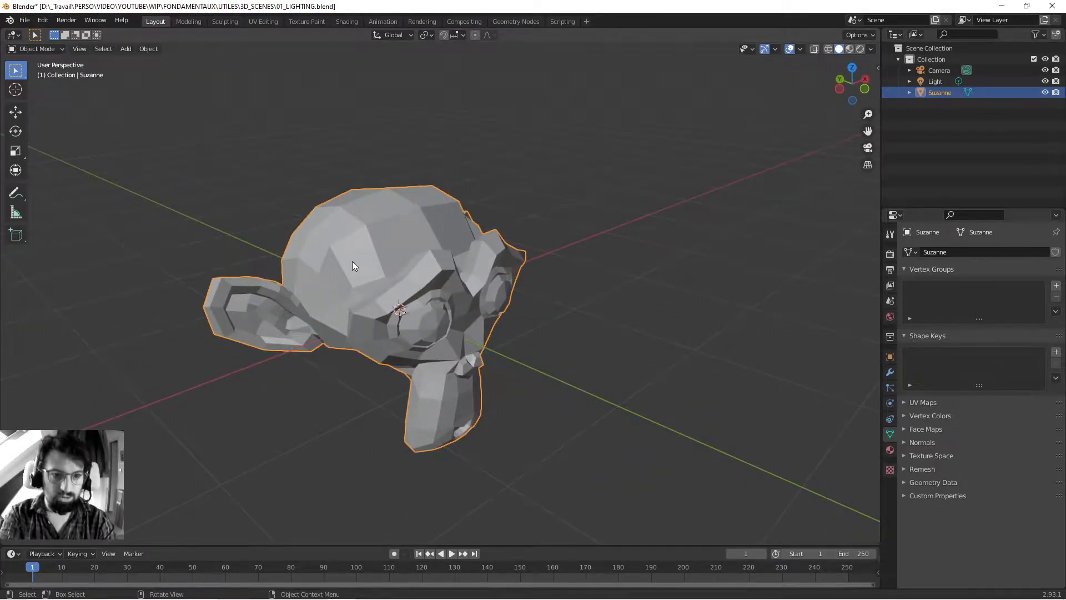
Step: Apply Shade Smooth to the monkey head and check the shading around the skull, ears and brow
right_click(357, 237)
click(357, 238)
middle_drag(492, 292, 474, 268)
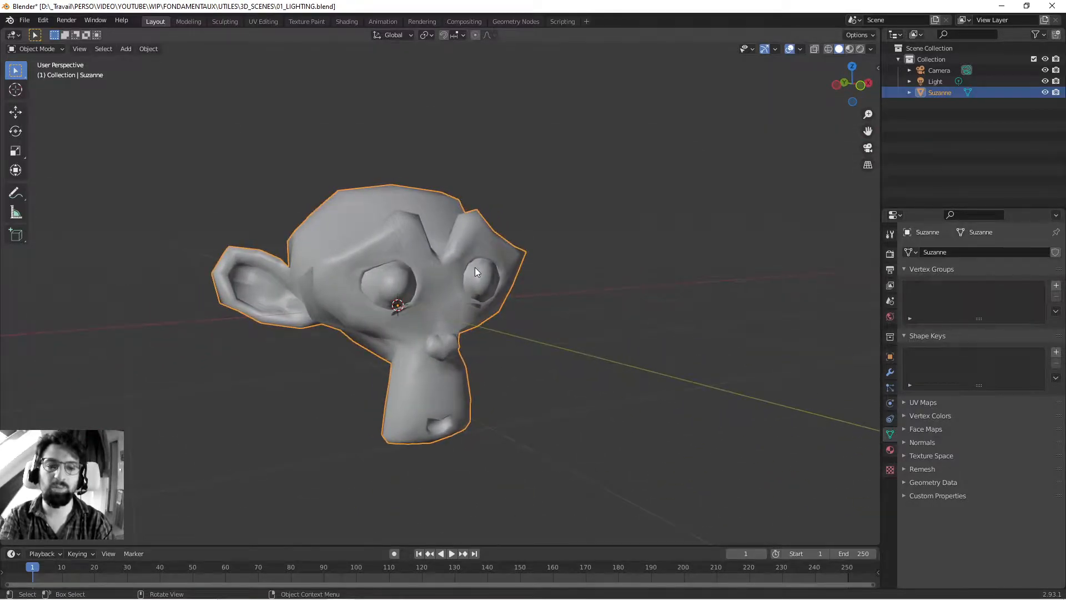
middle_drag(344, 272, 395, 288)
scroll(395, 288, up, 3)
middle_drag(507, 211, 591, 257)
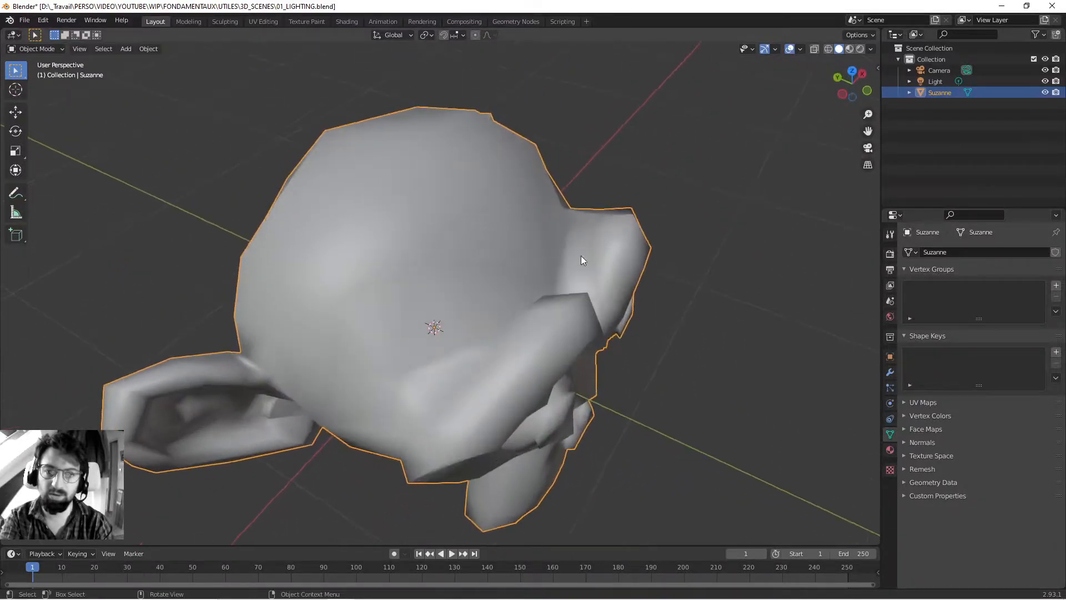
middle_drag(574, 345, 527, 291)
middle_drag(403, 270, 448, 284)
scroll(401, 262, down, 4)
scroll(452, 278, up, 2)
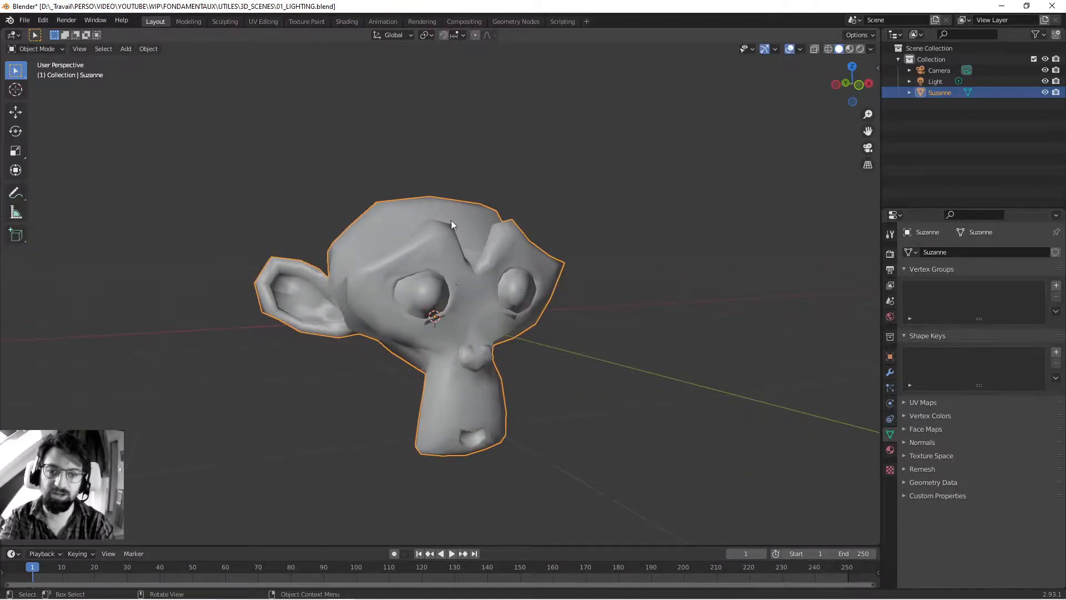
Step: Try Auto Smooth in the monkey mesh's Normals settings and switch it off again
click(909, 443)
click(968, 459)
middle_drag(499, 322, 533, 324)
click(967, 459)
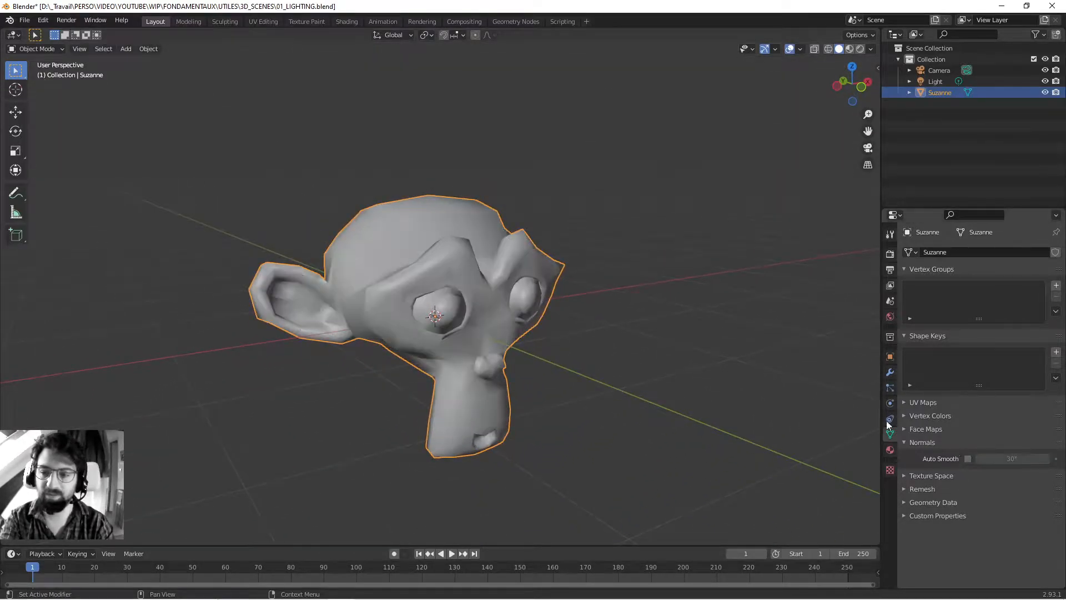
middle_drag(689, 360, 631, 342)
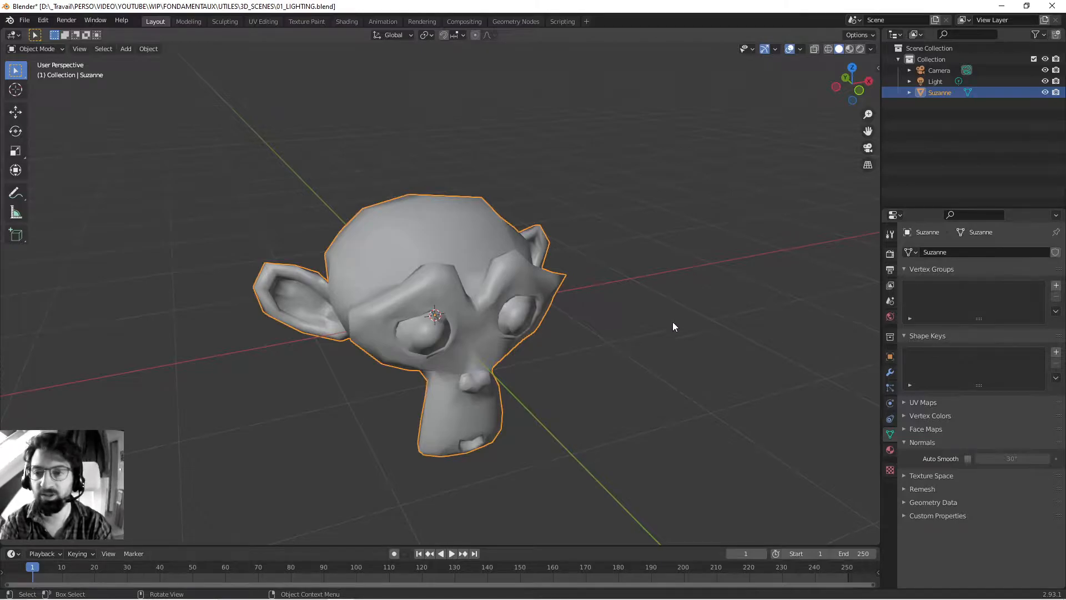
Step: Examine the smooth-shaded monkey's polygons in Edit Mode and return to Object Mode
click(558, 179)
middle_drag(558, 179, 399, 275)
click(401, 280)
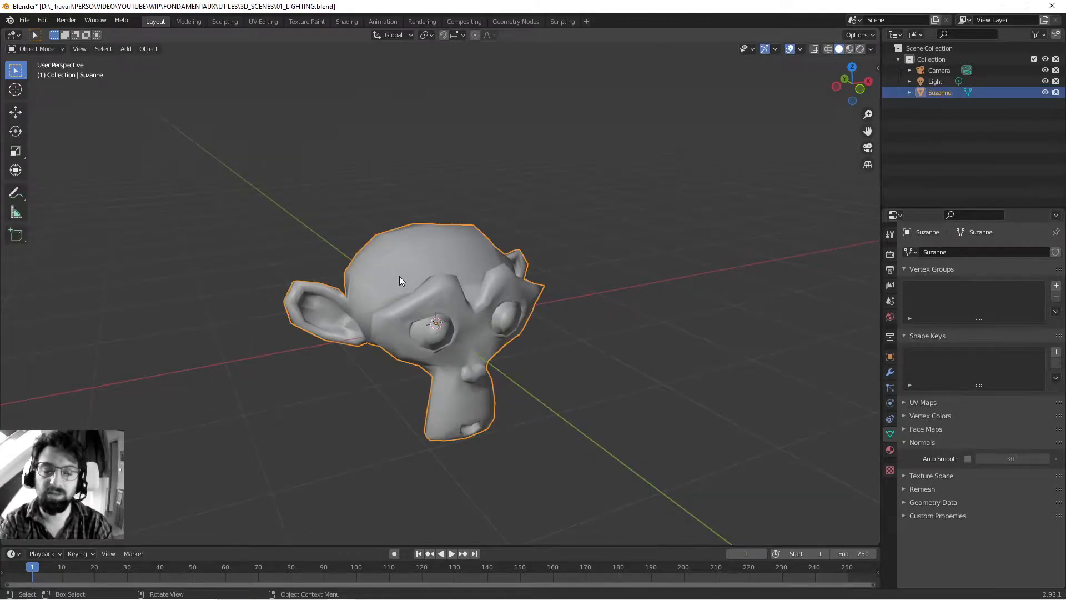
middle_drag(398, 275, 374, 283)
scroll(374, 283, down, 2)
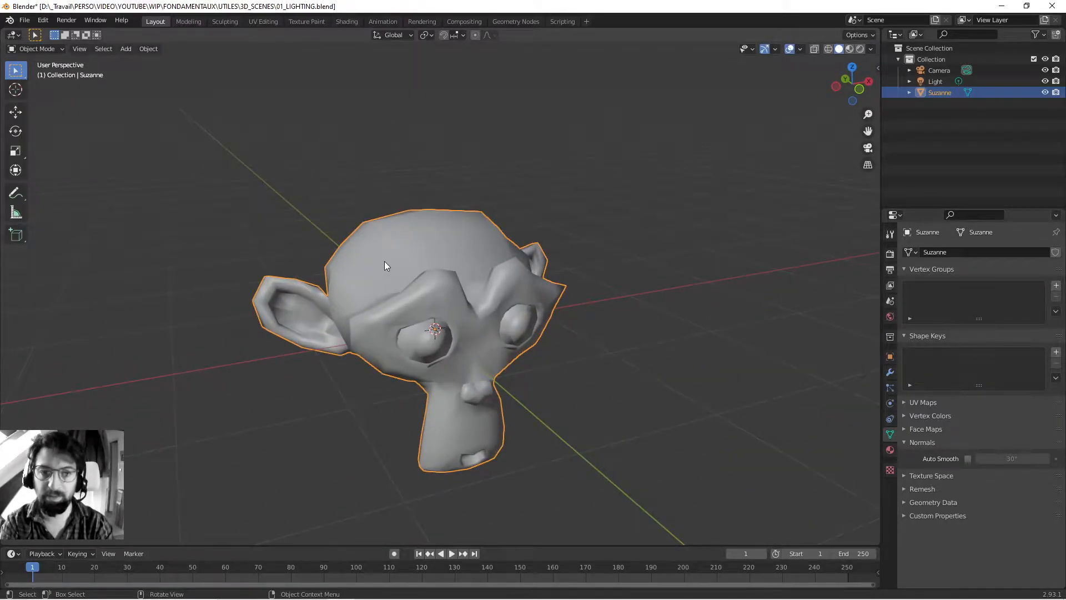
key(Tab)
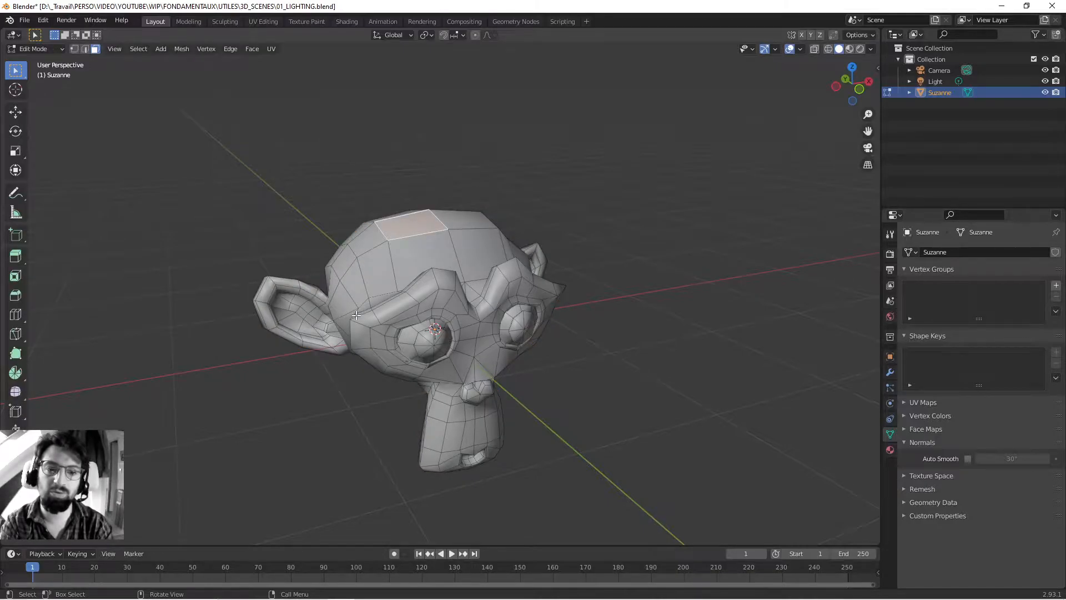
middle_drag(323, 262, 473, 190)
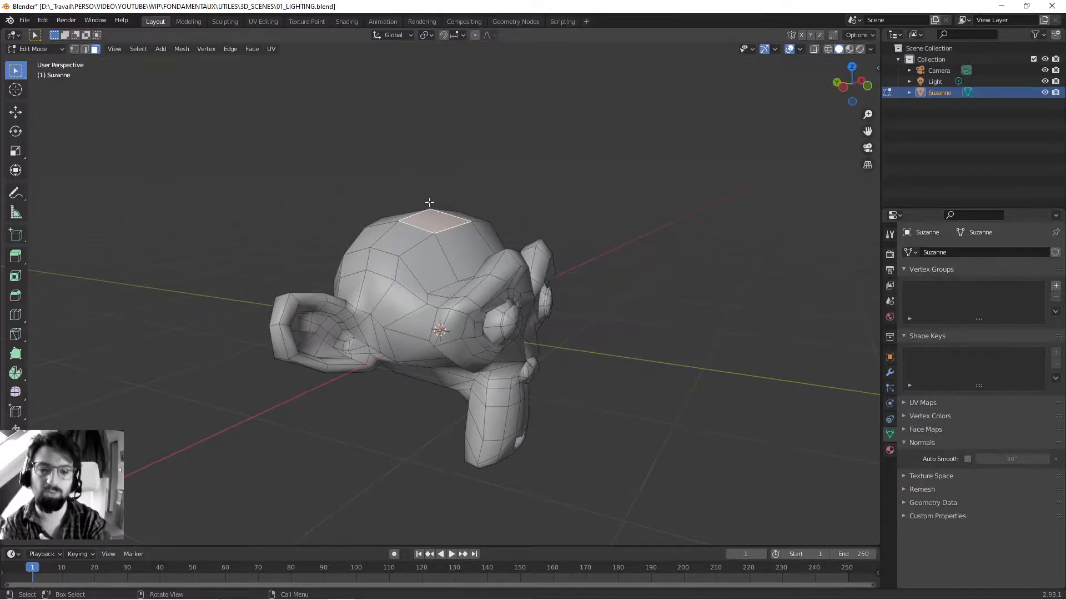
key(Tab)
Step: Move the monkey head in the negative X direction, clear of the world origin
middle_drag(570, 245, 475, 262)
scroll(476, 261, down, 4)
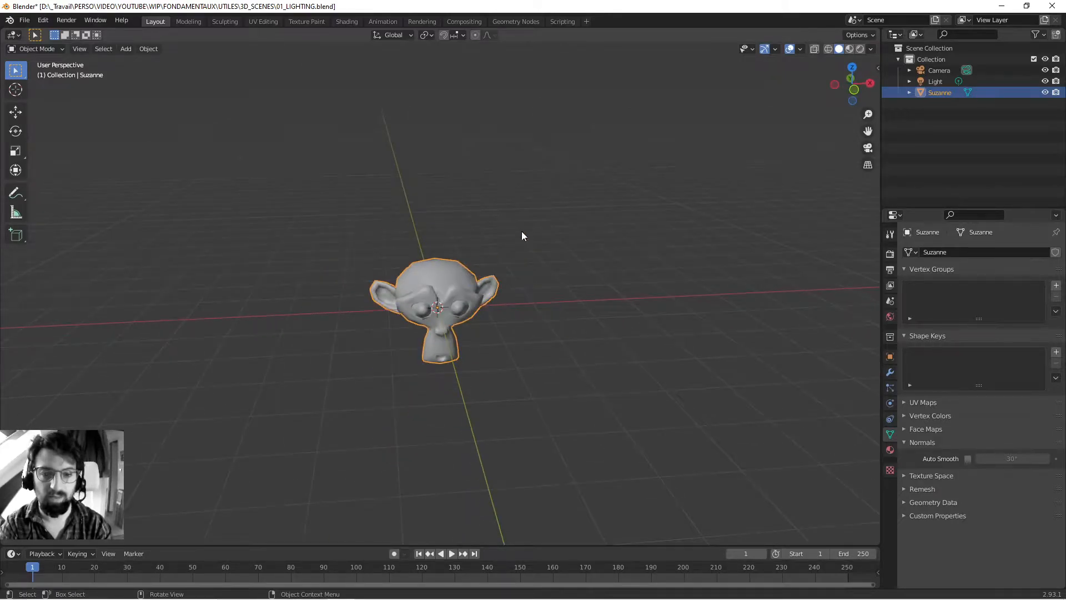
click(521, 233)
click(455, 288)
drag(455, 288, 305, 289)
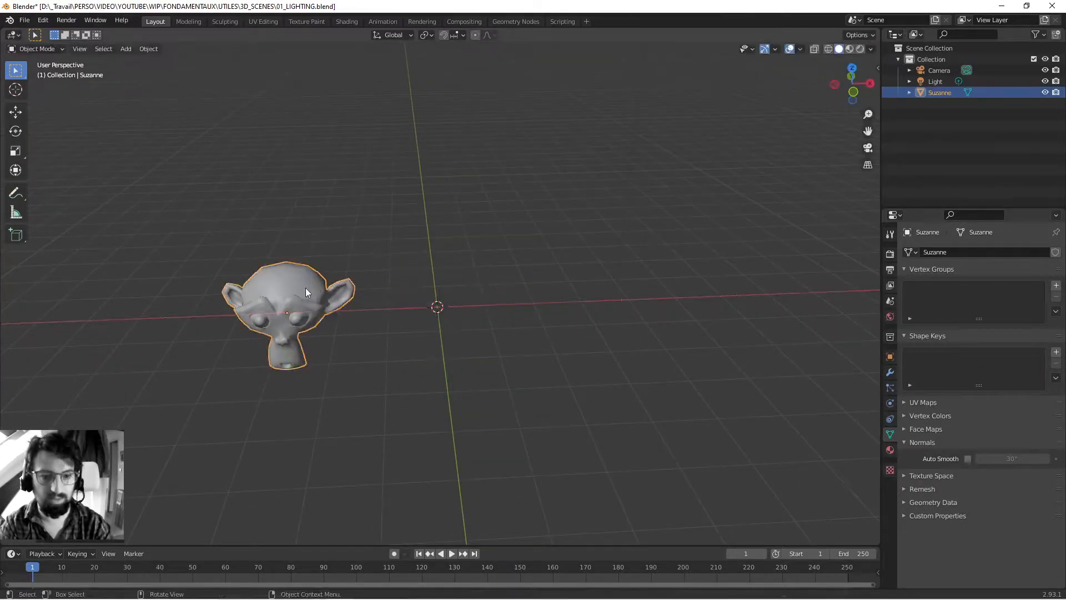
Step: Add a cube mesh at the world origin beside the monkey and leave it selected
key(shift+a)
mouse_move(487, 251)
click(571, 261)
scroll(448, 310, up, 3)
middle_drag(448, 310, 482, 238)
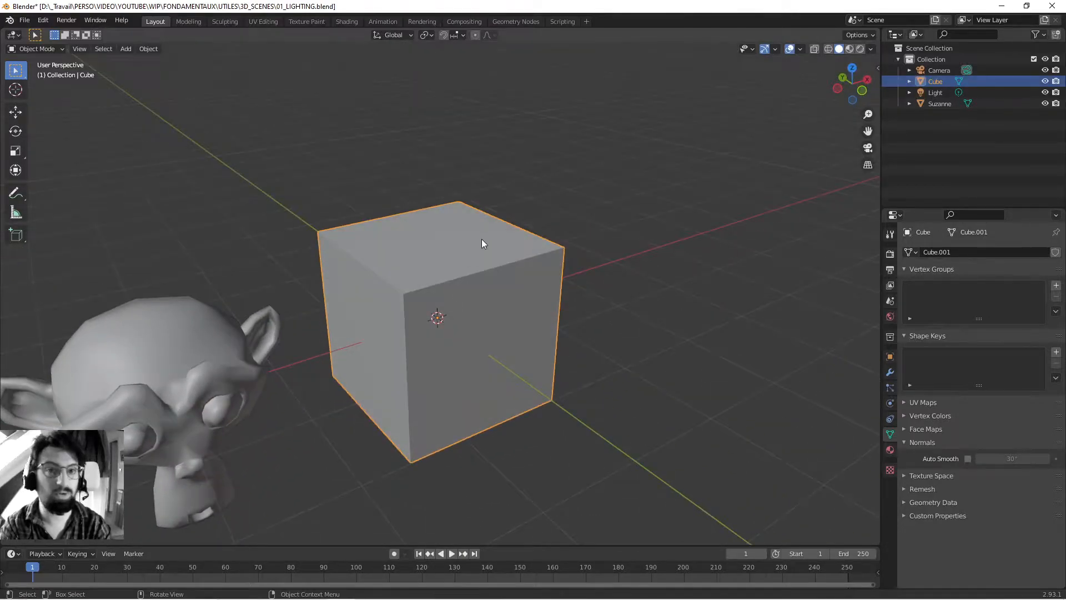
click(680, 325)
click(495, 269)
click(699, 308)
click(453, 273)
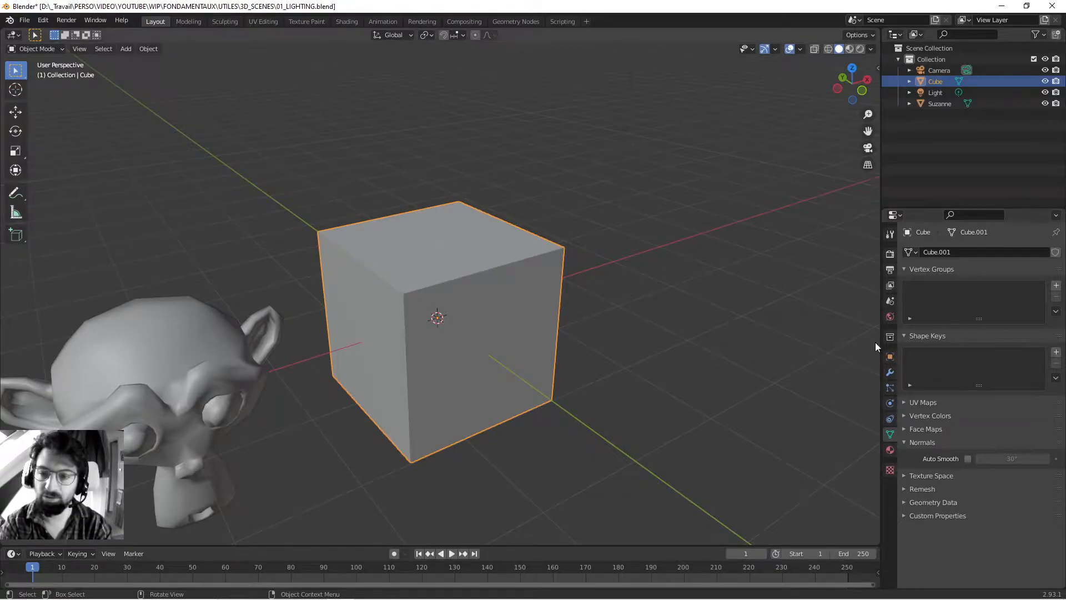
click(889, 357)
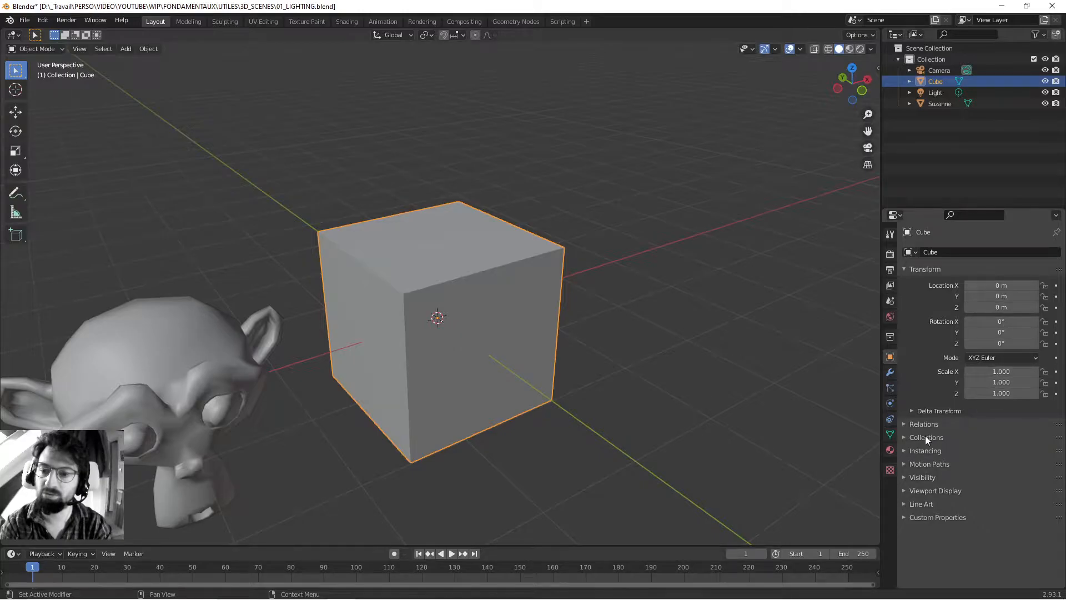
click(912, 424)
click(911, 425)
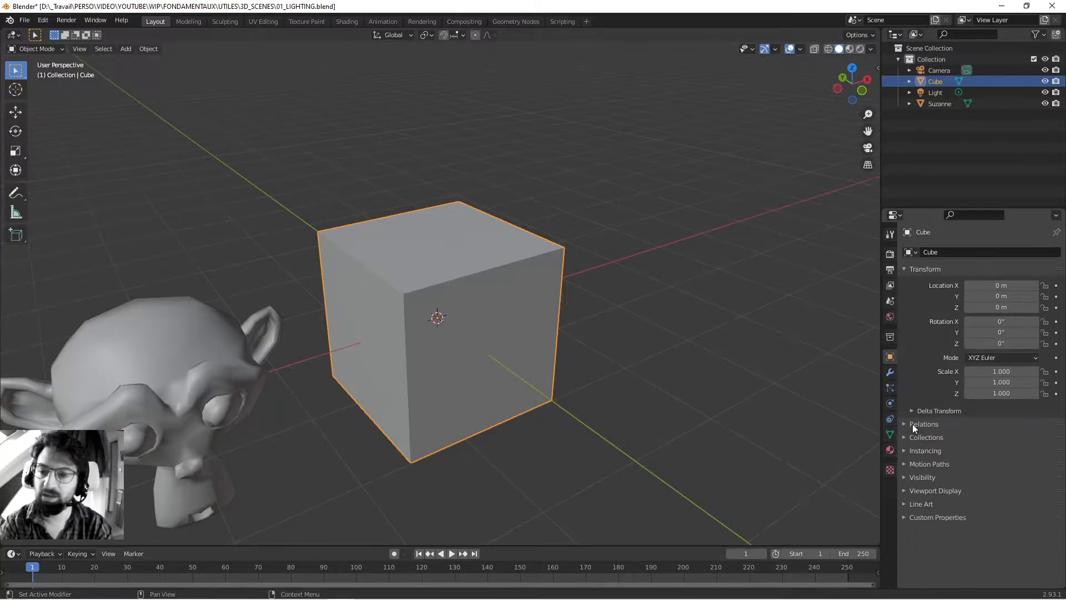
click(914, 437)
click(914, 437)
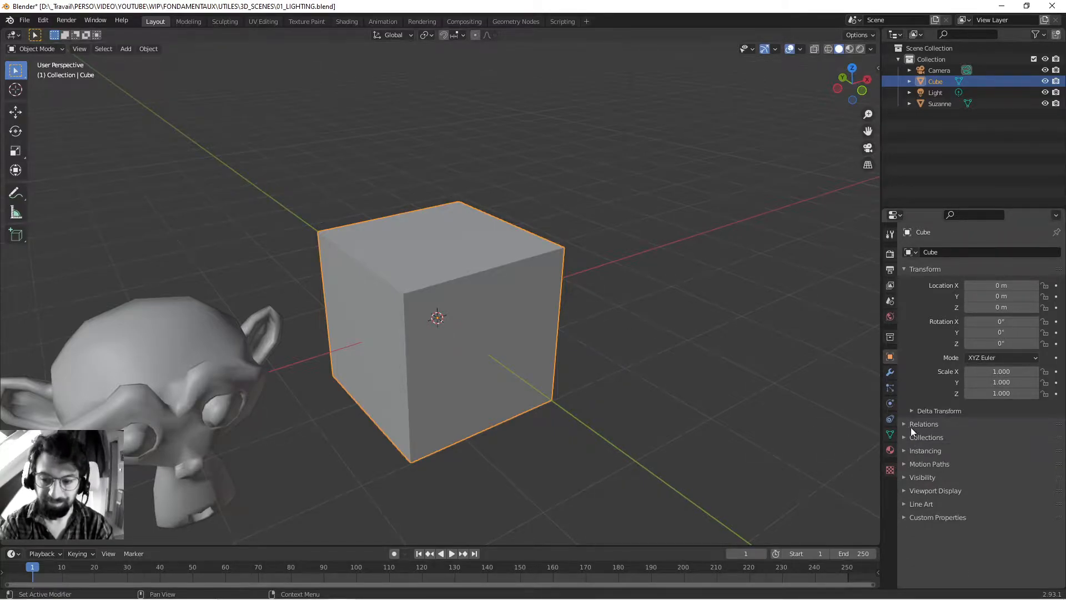
Step: Apply Shade Smooth to the cube and show its modifier settings
middle_drag(502, 285, 638, 325)
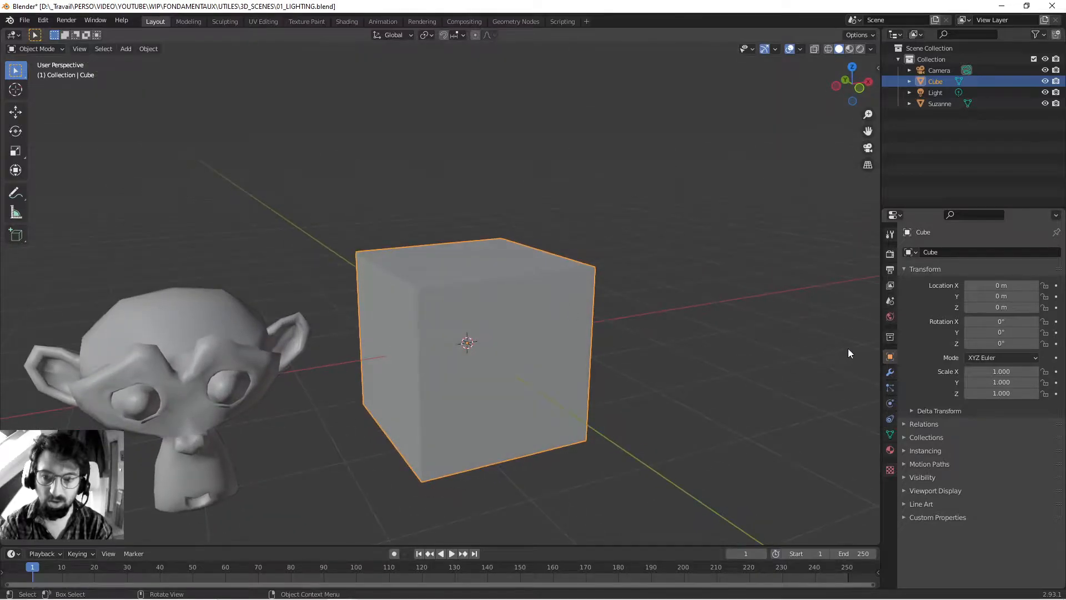
click(890, 374)
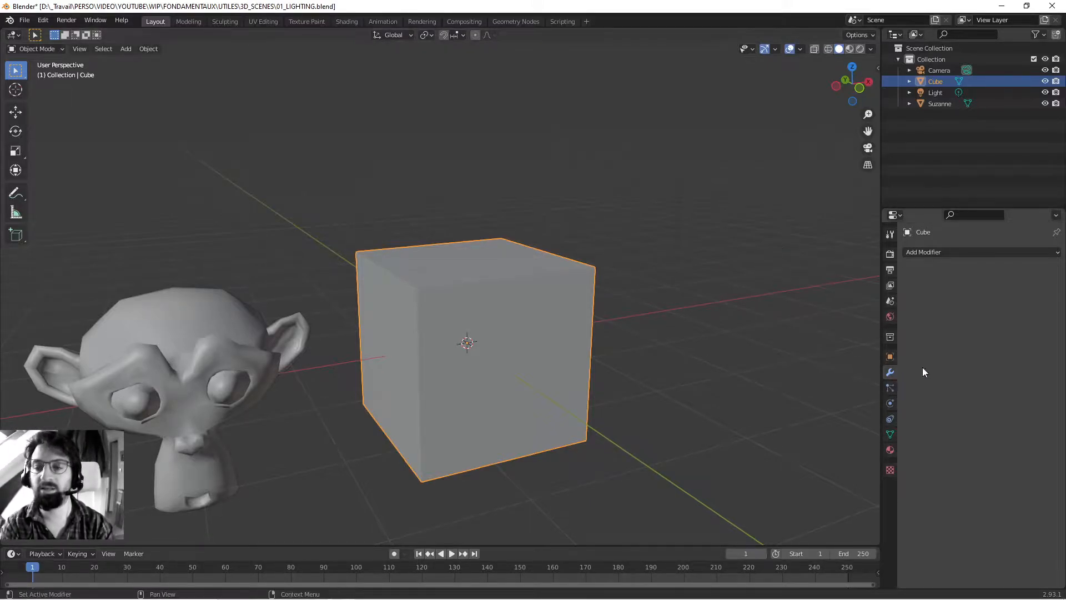
middle_drag(472, 311, 432, 278)
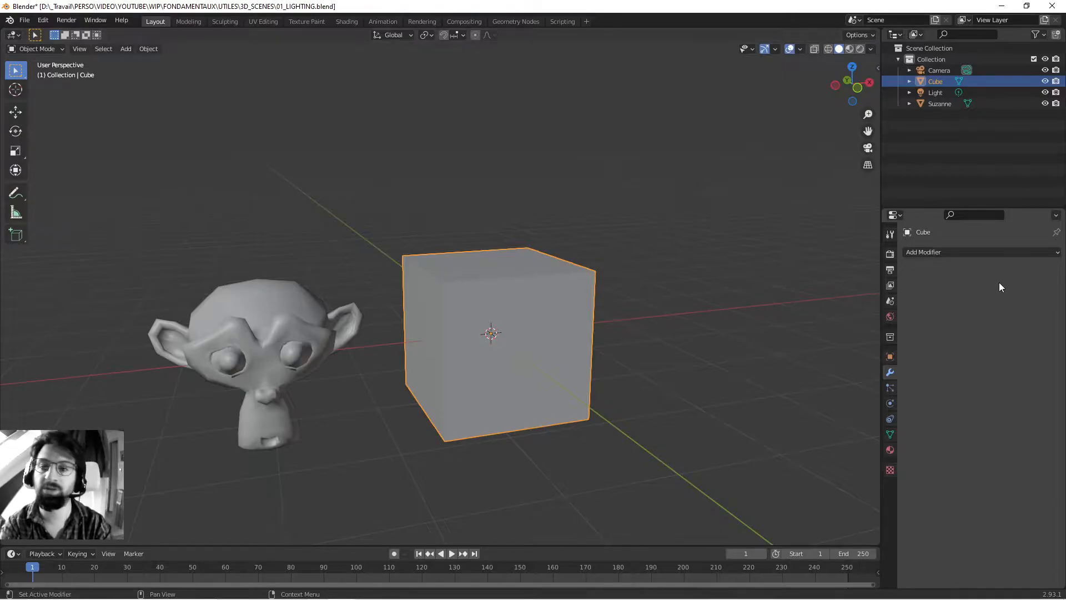
Step: Add a Subdivision Surface modifier to the cube and view the rounded shape from several angles
click(981, 253)
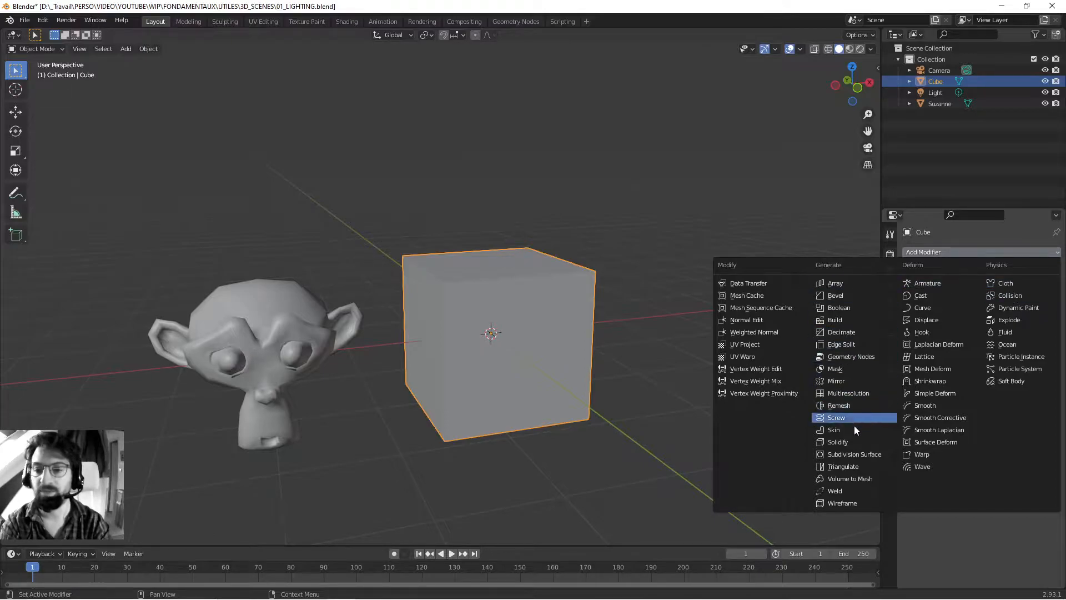
click(853, 454)
middle_drag(551, 304, 580, 298)
scroll(550, 318, up, 2)
key(Tab)
key(Tab)
middle_drag(568, 335, 498, 312)
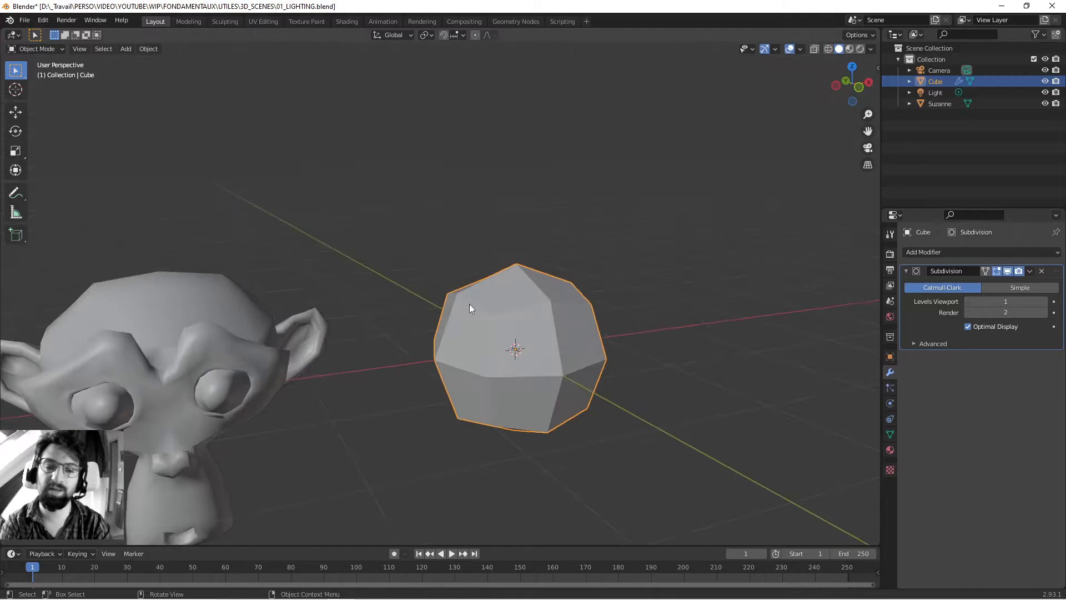
middle_drag(383, 229, 435, 402)
scroll(488, 313, up, 2)
scroll(488, 311, down, 1)
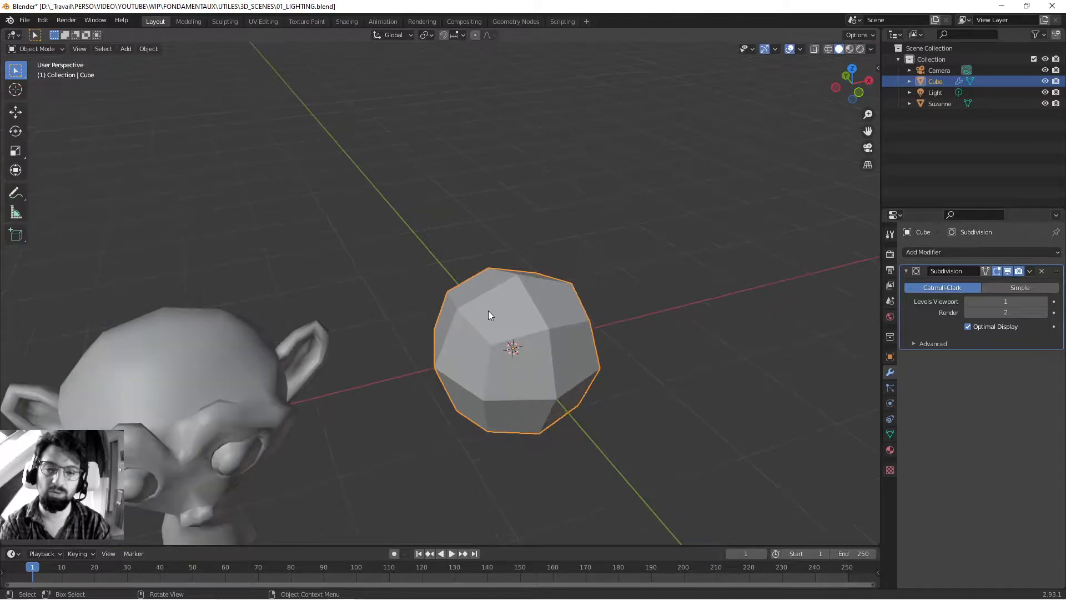
Step: Inspect the cube's original cage around the subdivided shape in Edit Mode, with the top face selected
key(Tab)
middle_drag(446, 259, 460, 242)
click(461, 241)
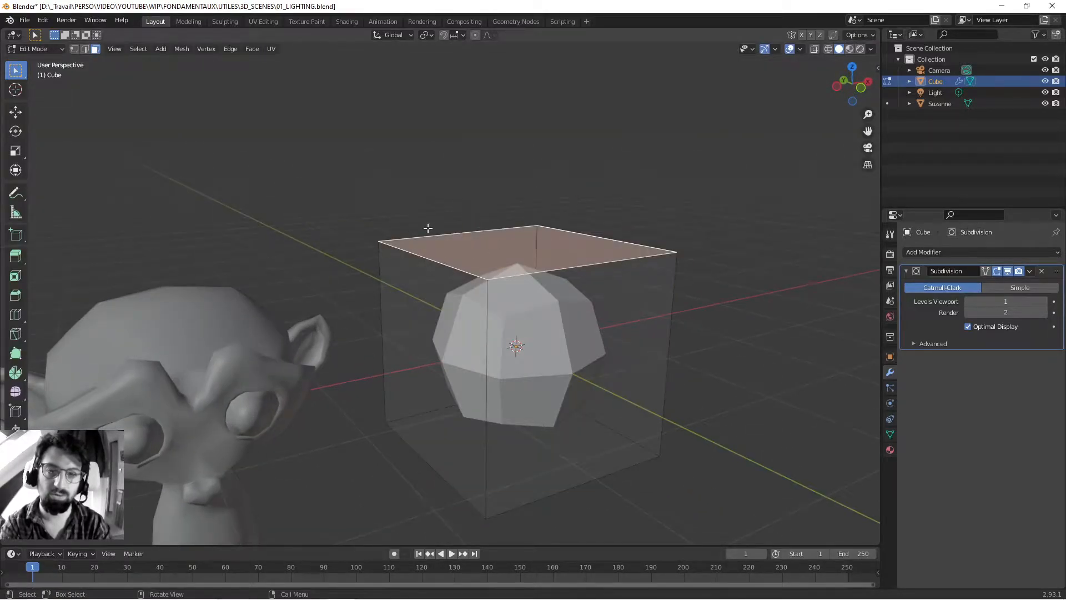
middle_drag(408, 307, 426, 302)
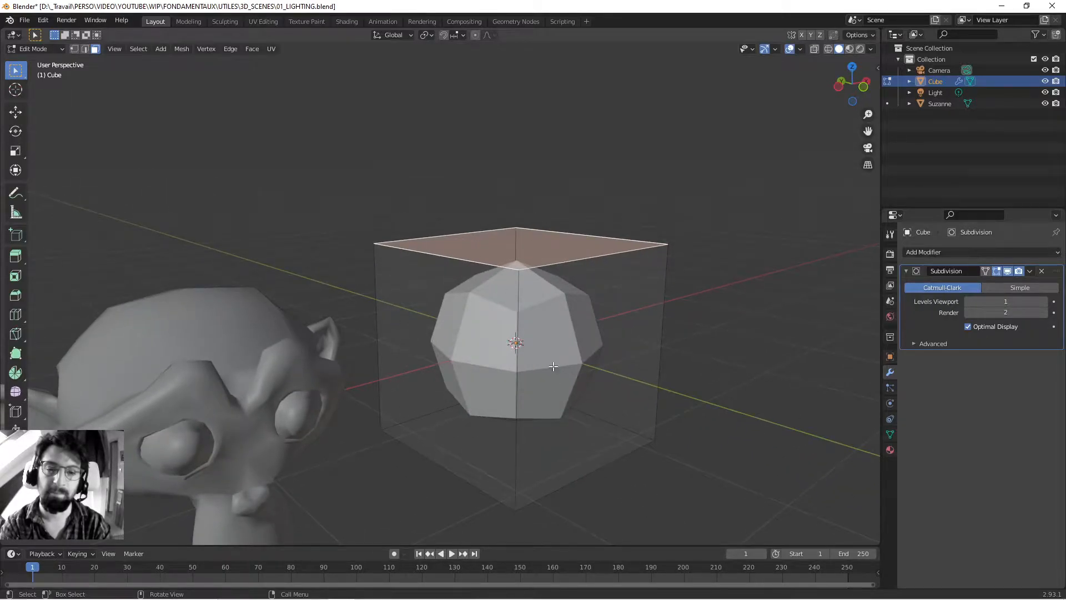
middle_drag(609, 324, 593, 341)
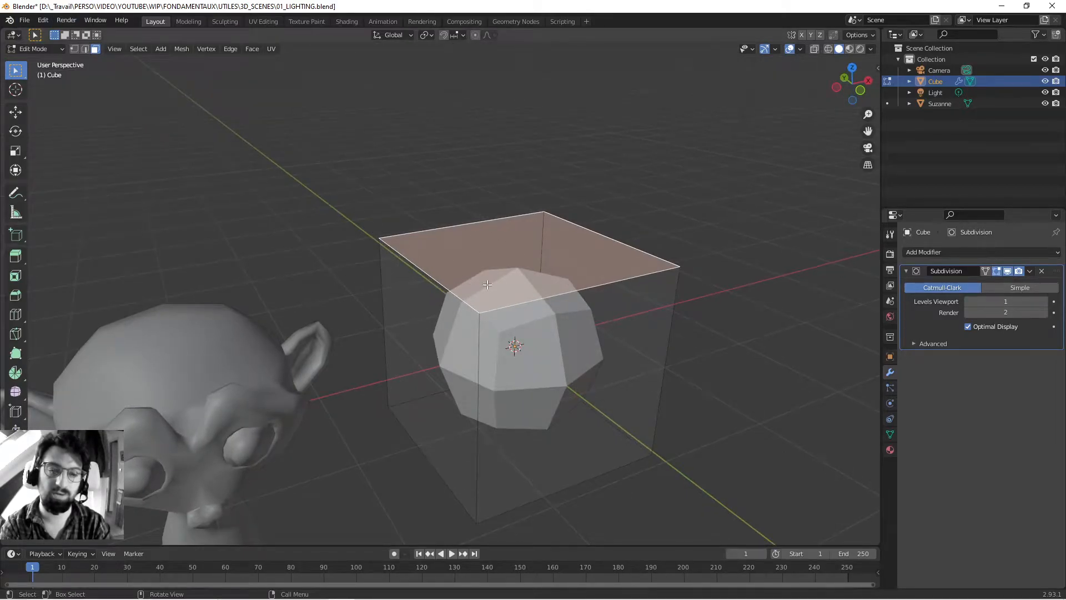
mouse_move(522, 309)
middle_down()
mouse_move(547, 291)
mouse_move(535, 299)
middle_up()
Step: Try moving one top edge of the cube's cage in edge select mode, cancel it, and return to Object Mode
key(2)
click(436, 276)
key(g)
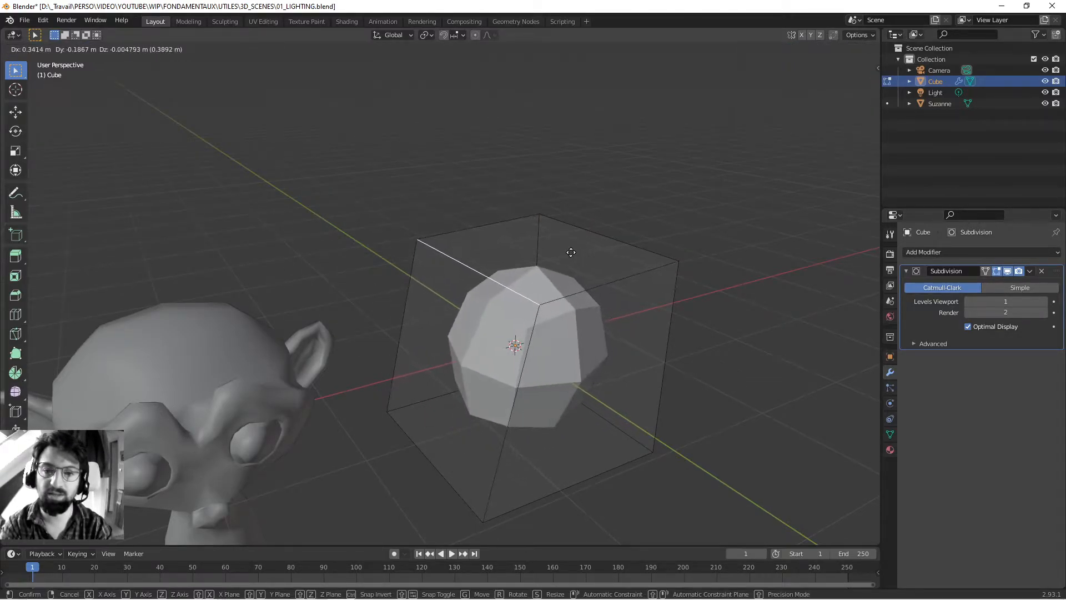
right_click(571, 253)
key(Tab)
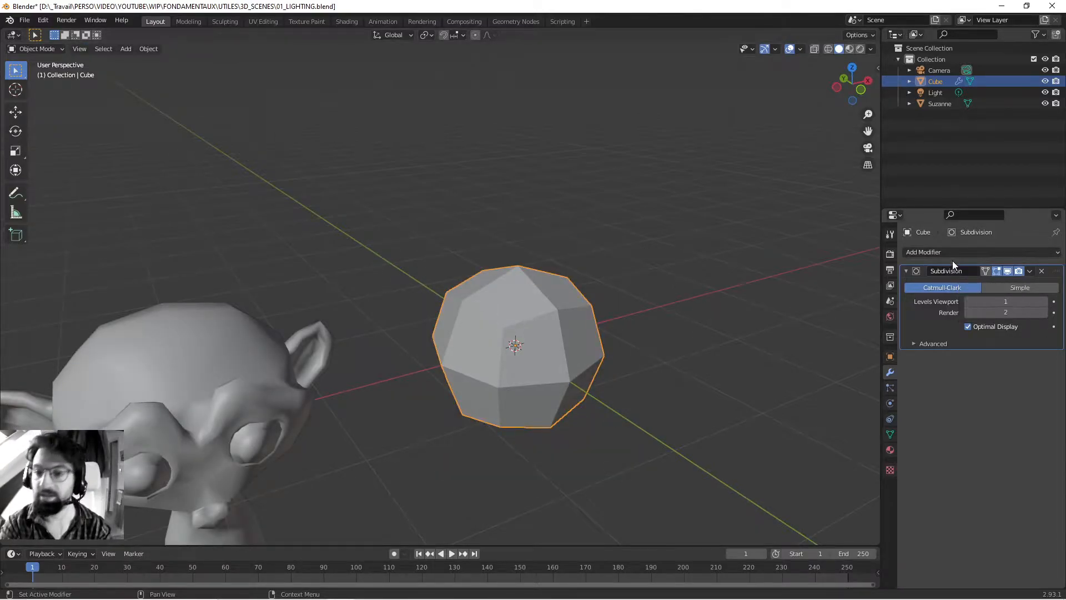
Step: Toggle the cube's Subdivision modifier off and on in the viewport to compare both shapes, leaving it enabled
middle_drag(403, 341, 550, 305)
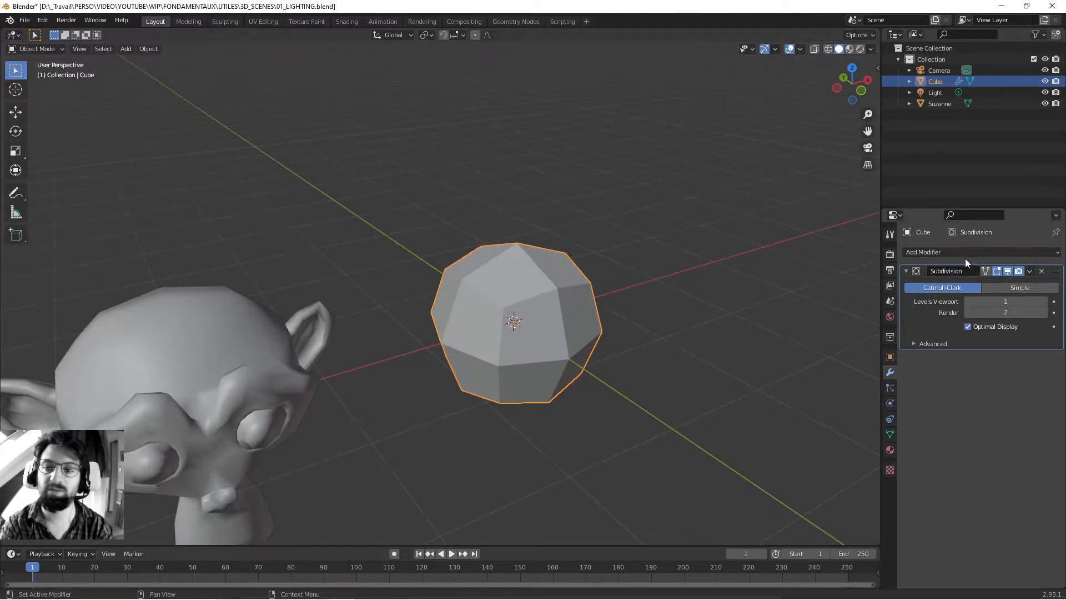
click(1007, 271)
click(1007, 271)
click(1007, 271)
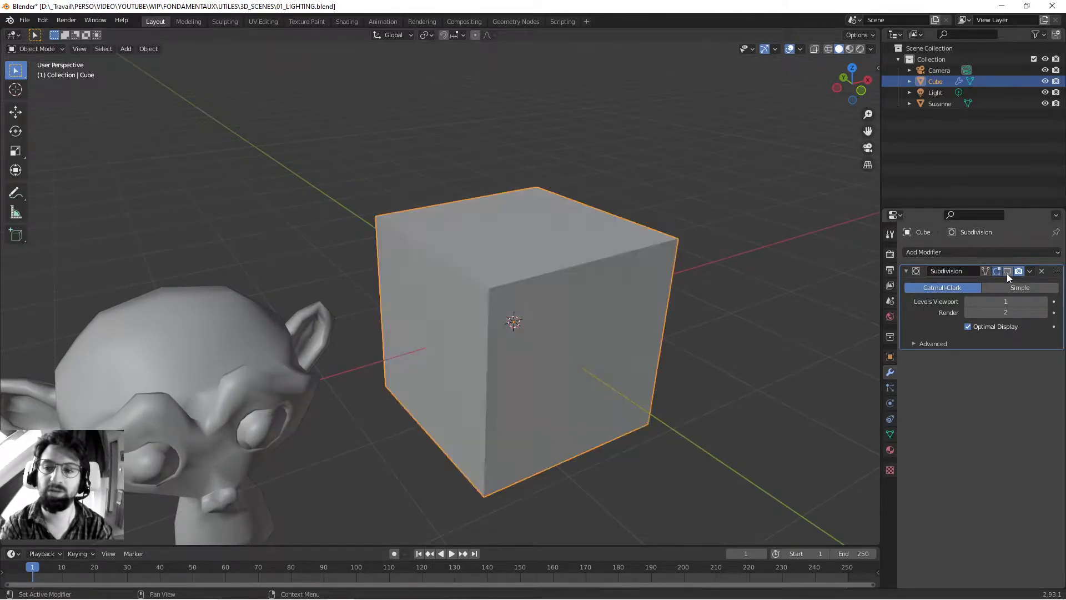
click(1007, 272)
click(1007, 271)
click(1007, 271)
click(1007, 271)
click(1007, 272)
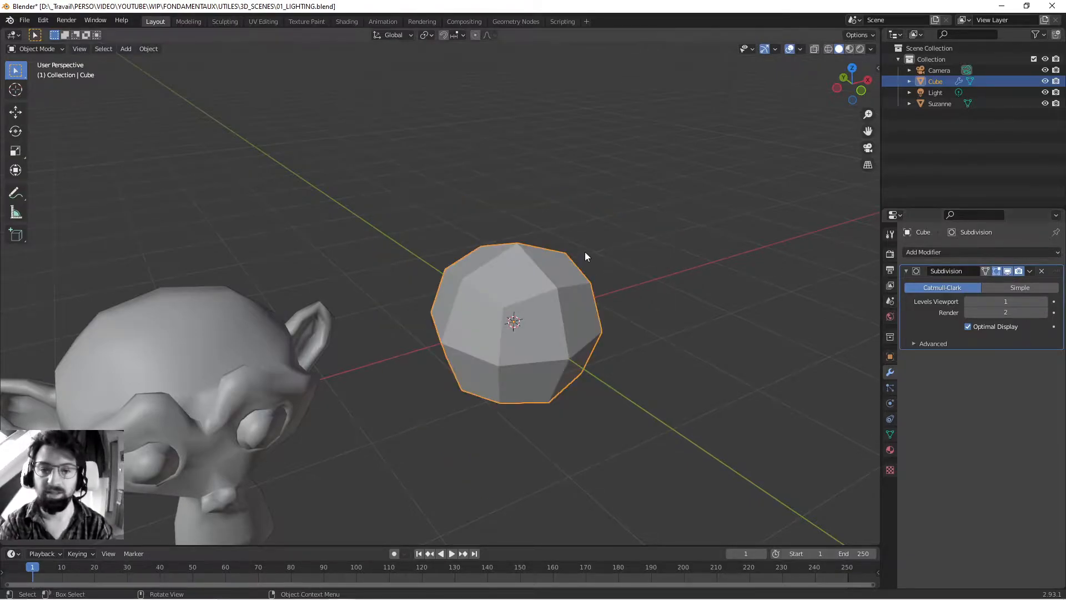
Step: Raise the cube's viewport subdivision by one level and apply Shade Smooth to it
middle_drag(504, 321, 561, 298)
click(638, 252)
click(542, 311)
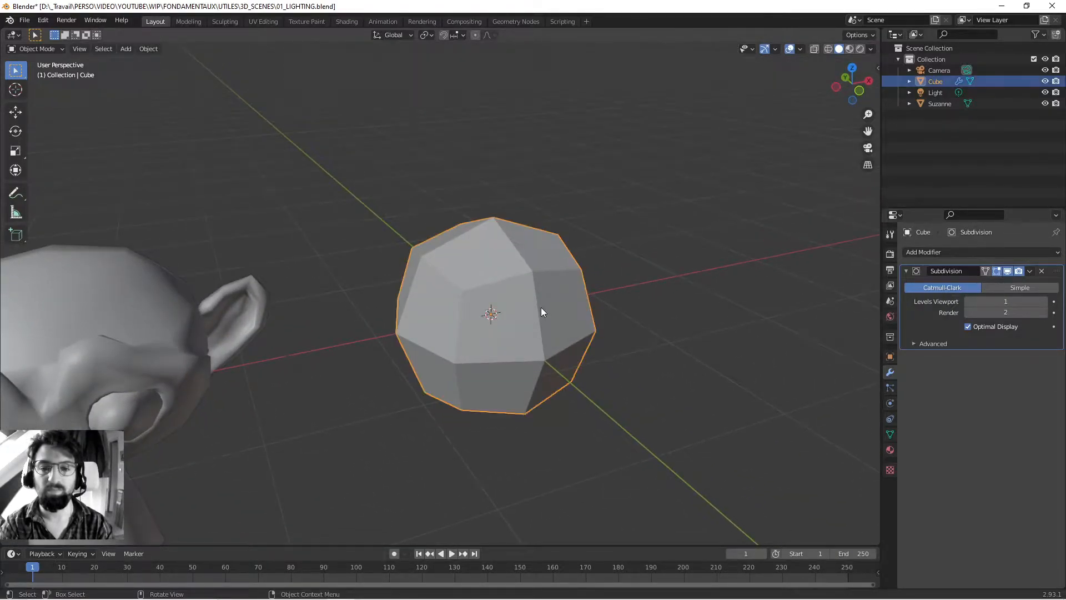
click(1044, 303)
right_click(498, 248)
click(497, 248)
Step: Delete the cube and set the monkey head's X location to 0 m
mouse_move(492, 248)
middle_down()
mouse_move(440, 298)
mouse_move(442, 254)
mouse_move(365, 278)
mouse_move(500, 235)
mouse_move(397, 249)
mouse_move(424, 262)
mouse_move(577, 247)
mouse_move(537, 234)
mouse_move(559, 236)
mouse_move(550, 256)
mouse_move(518, 267)
mouse_move(516, 247)
mouse_move(494, 268)
middle_up()
key(Delete)
click(250, 269)
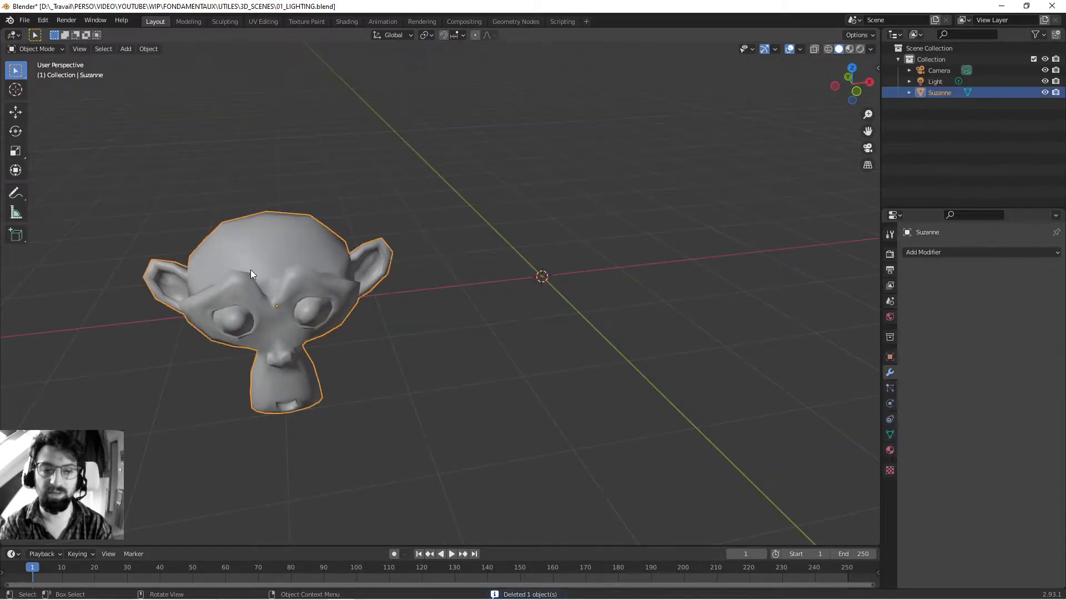
key(n)
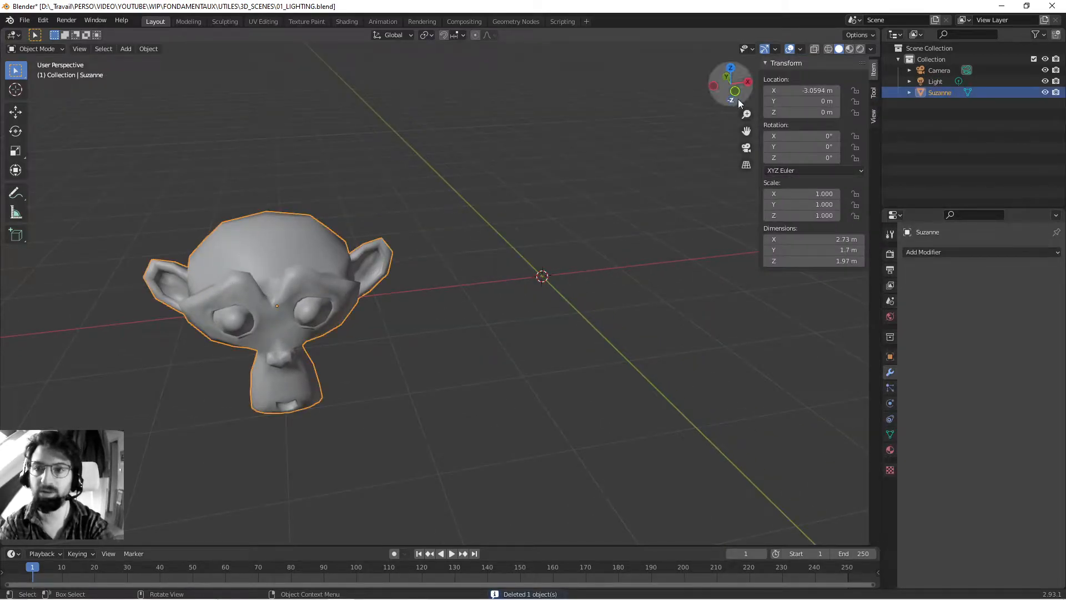
click(790, 90)
text(0)
key(Return)
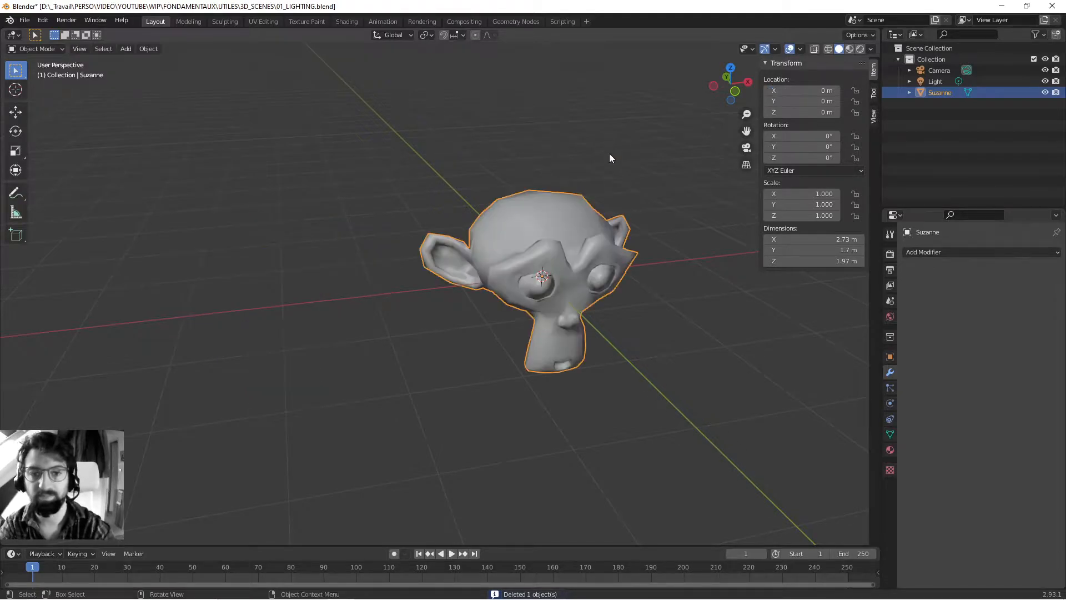
Step: Add a Subdivision Surface modifier to the monkey head with a viewport level of 2
click(943, 252)
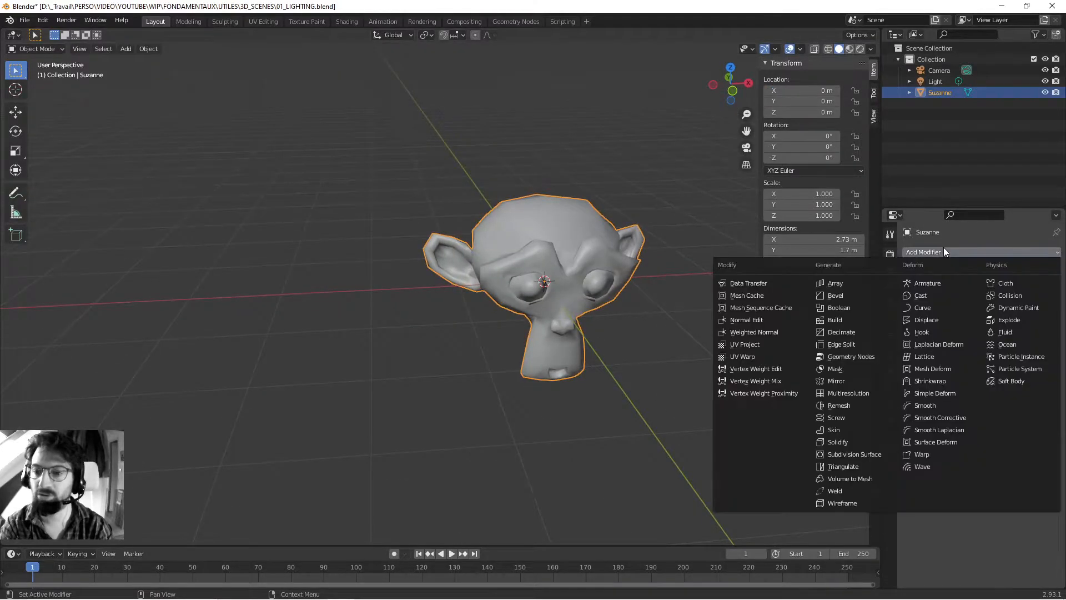
click(842, 455)
click(1043, 303)
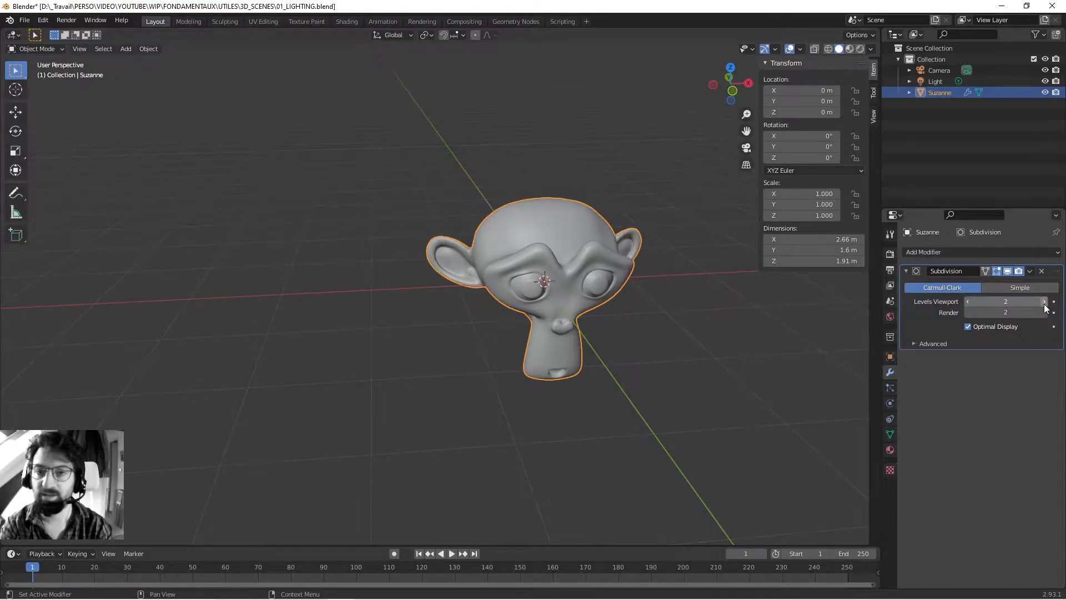
scroll(700, 345, up, 4)
scroll(694, 336, down, 3)
scroll(680, 317, up, 1)
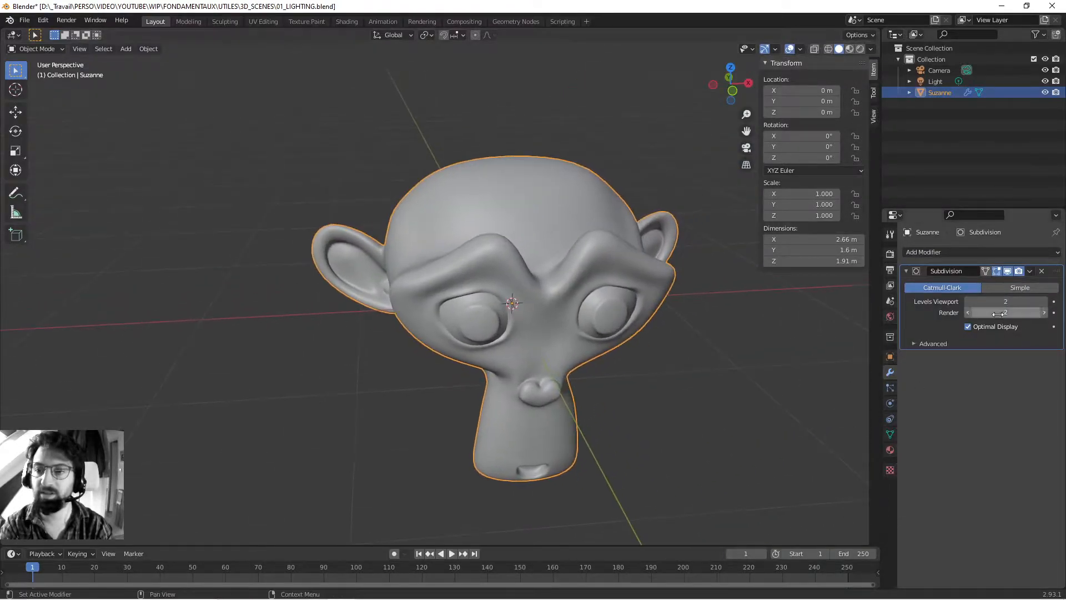
Step: Set the monkey head's viewport subdivision level to 1 and apply Shade Flat
click(969, 301)
middle_drag(464, 284, 477, 236)
right_click(477, 236)
click(495, 250)
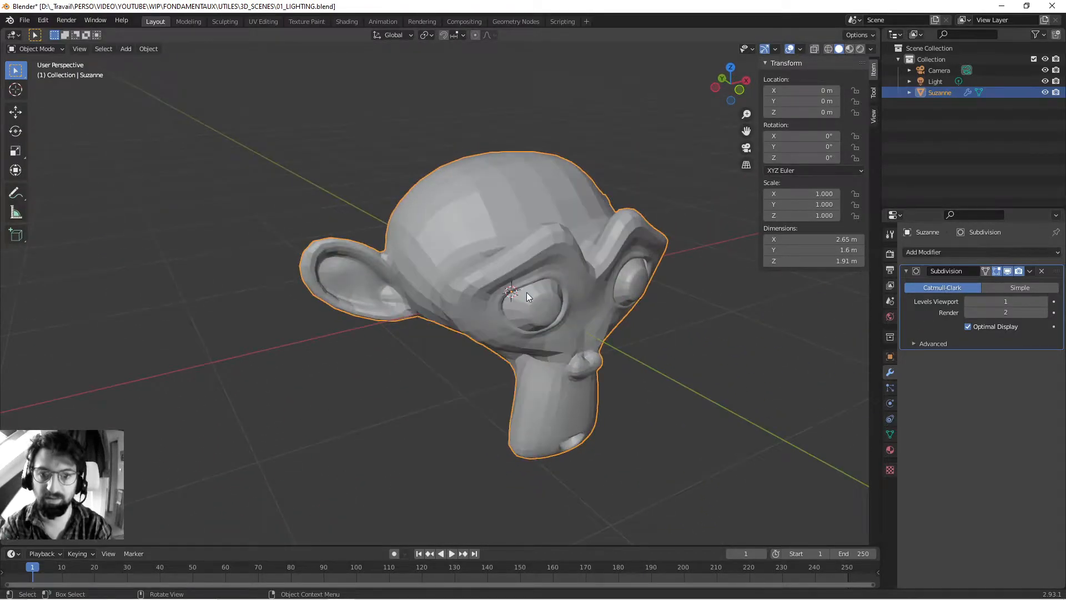
Step: Toggle the monkey head's Subdivision modifier off and on in the viewport to compare the polygon density
click(1007, 271)
click(1008, 272)
click(1008, 271)
click(1008, 272)
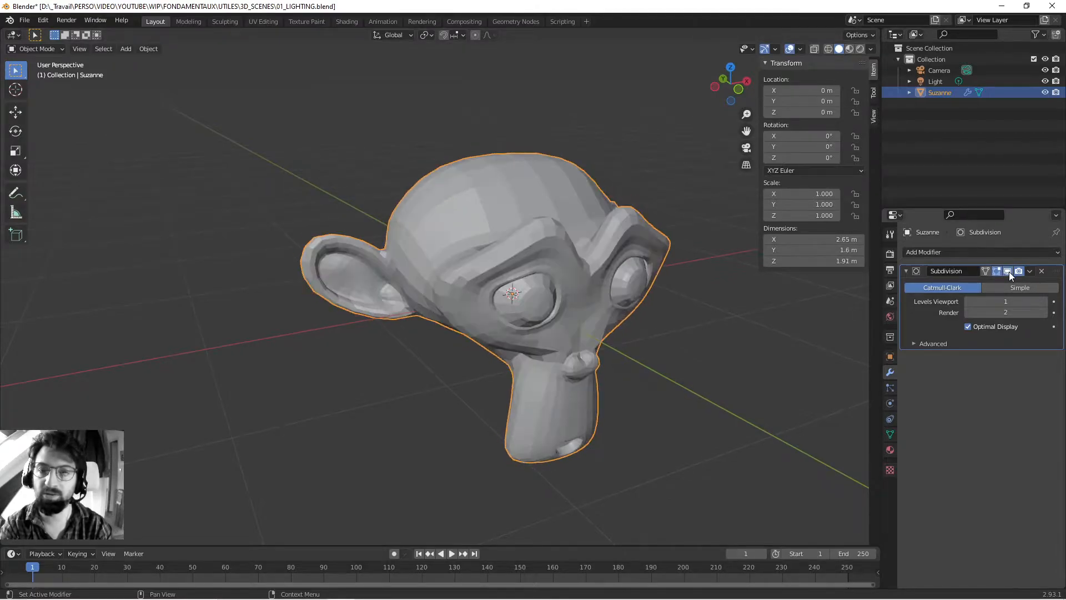
Step: Apply Shade Smooth to the monkey head and set its viewport subdivision level to 2
right_click(583, 247)
click(590, 237)
middle_drag(592, 238, 514, 231)
click(1043, 301)
Step: Switch the monkey head to Shade Flat for comparison and restore Shade Smooth
right_click(518, 202)
click(518, 215)
scroll(514, 231, up, 3)
right_click(511, 222)
click(505, 210)
Step: Apply the Subdivision modifier permanently to the monkey head's mesh
click(1030, 271)
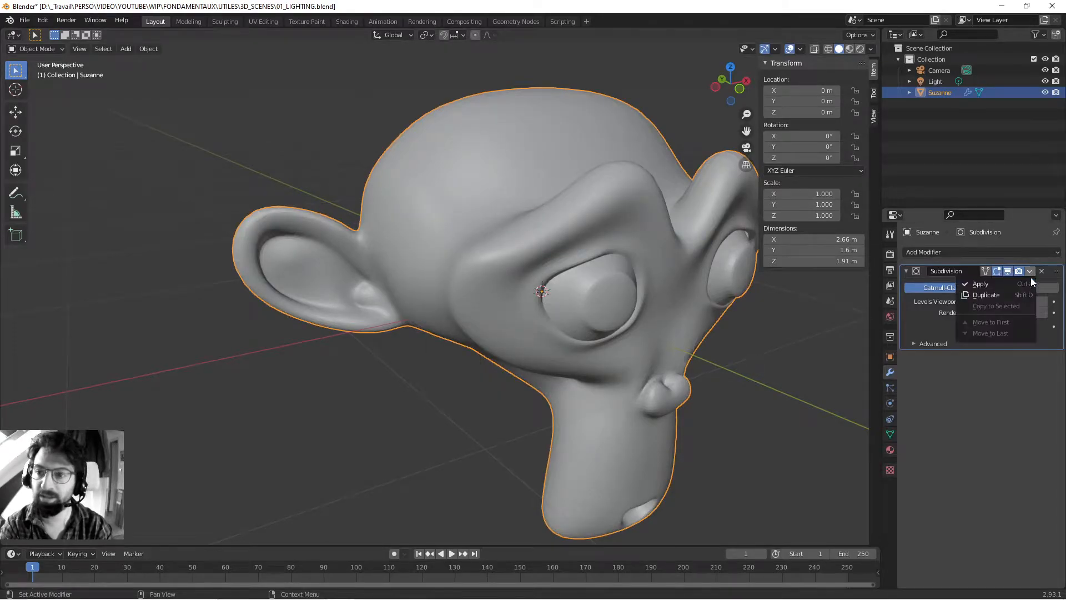
click(1028, 270)
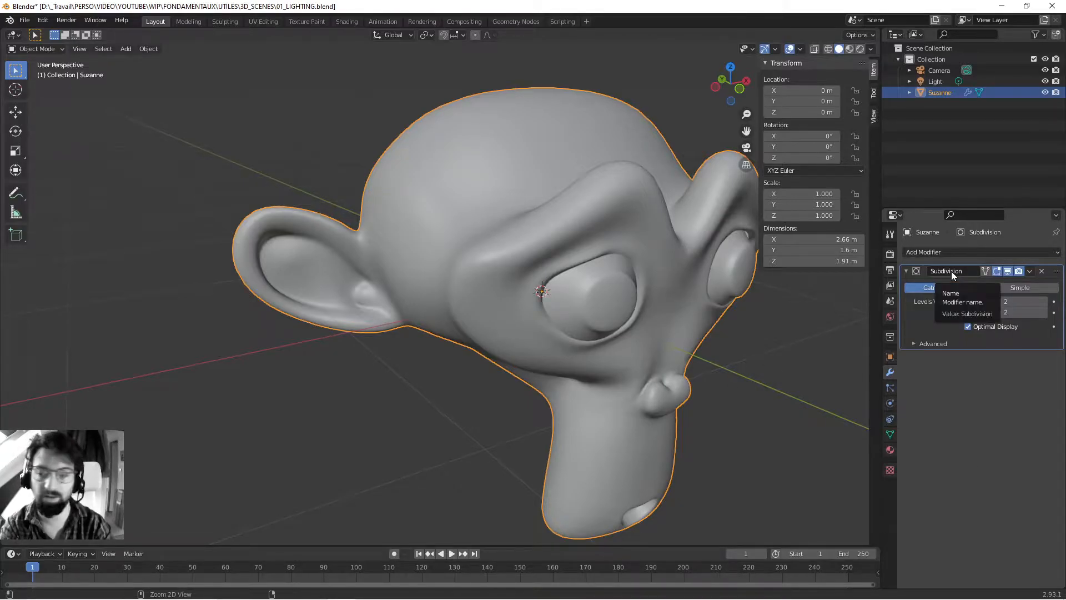
key(ctrl+a)
scroll(528, 238, down, 5)
Step: Examine the dense polygons on top of the monkey head in Edit Mode
key(Tab)
middle_drag(528, 238, 497, 285)
scroll(497, 285, up, 3)
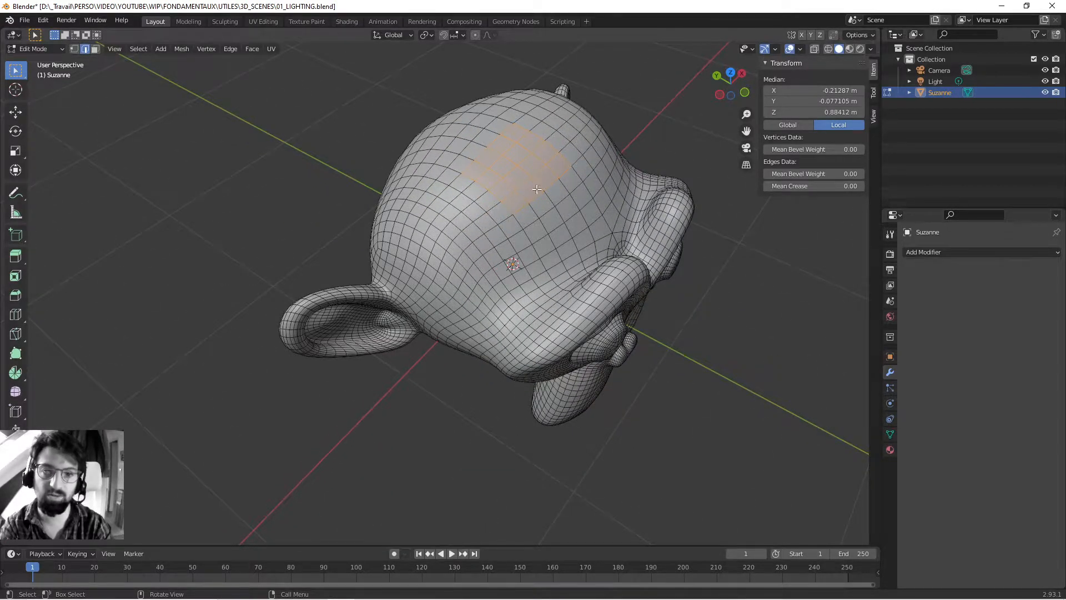
middle_drag(524, 165, 483, 245)
click(511, 200)
middle_drag(544, 224, 549, 192)
Step: Try moving a single face on top of the monkey head, cancel it, and return to Object Mode
key(3)
click(491, 204)
key(g)
right_click(496, 159)
key(Tab)
Step: Deselect the monkey head and save the scene file
scroll(620, 256, down, 3)
middle_drag(620, 256, 599, 225)
click(597, 223)
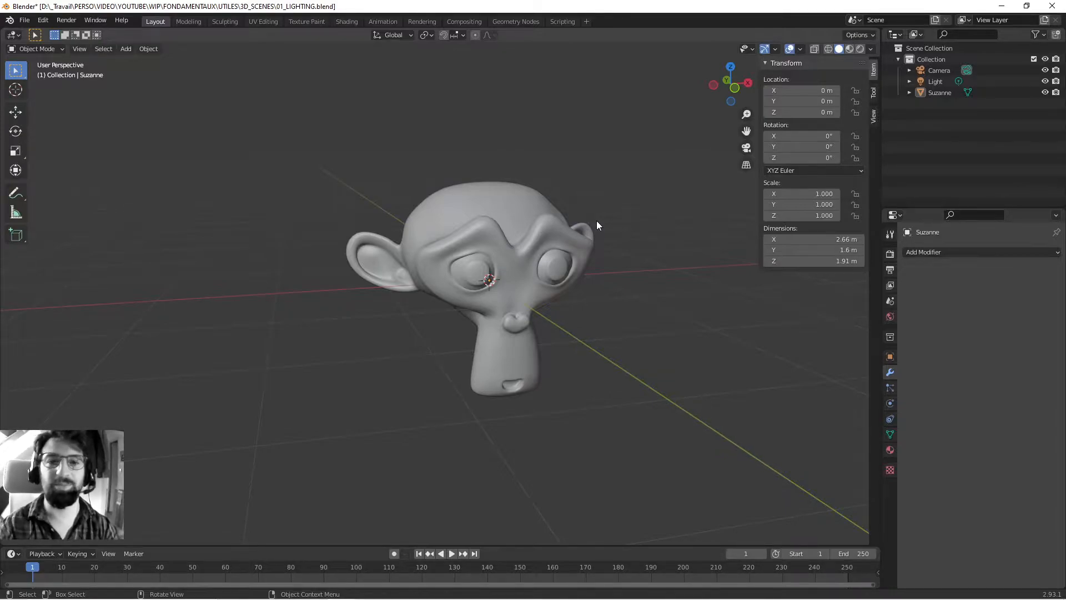
middle_drag(537, 336, 575, 196)
key(ctrl+s)
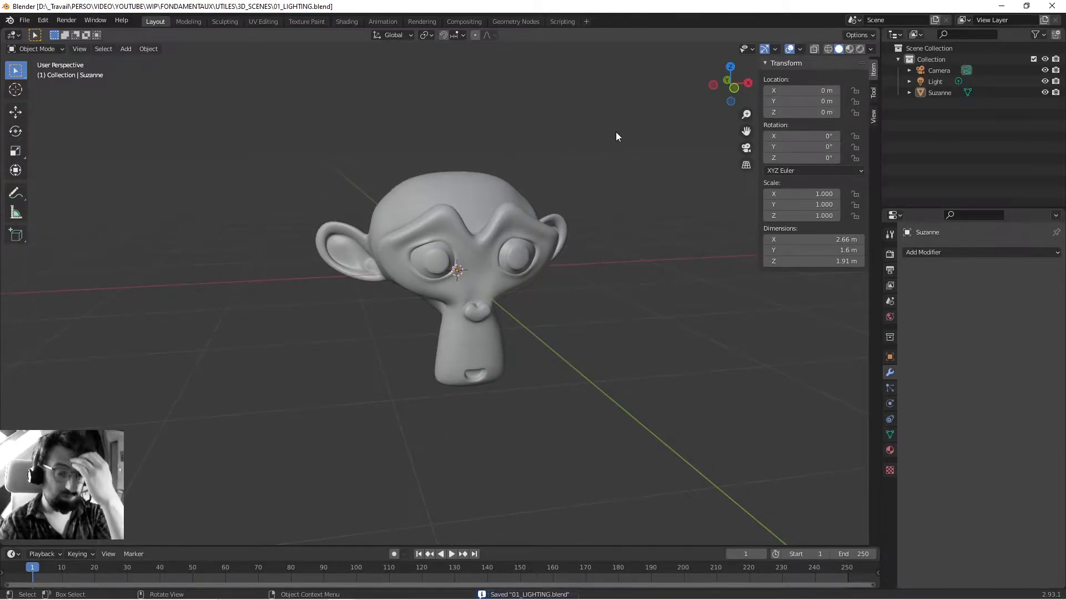
Step: Switch the viewport to Rendered shading with the monkey head and the light in view
middle_drag(576, 135, 542, 211)
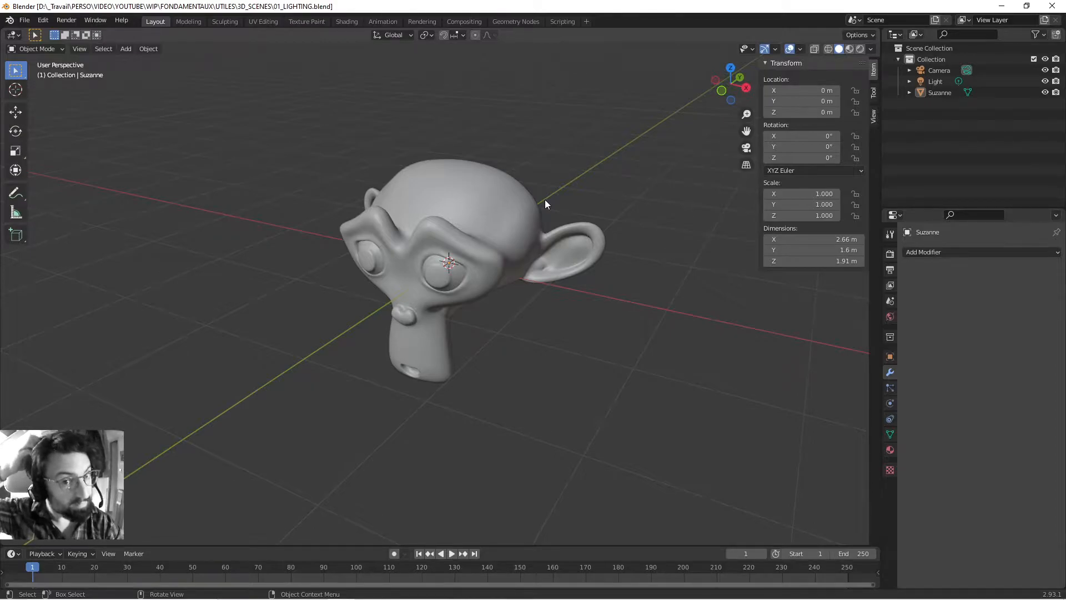
middle_drag(545, 205, 458, 219)
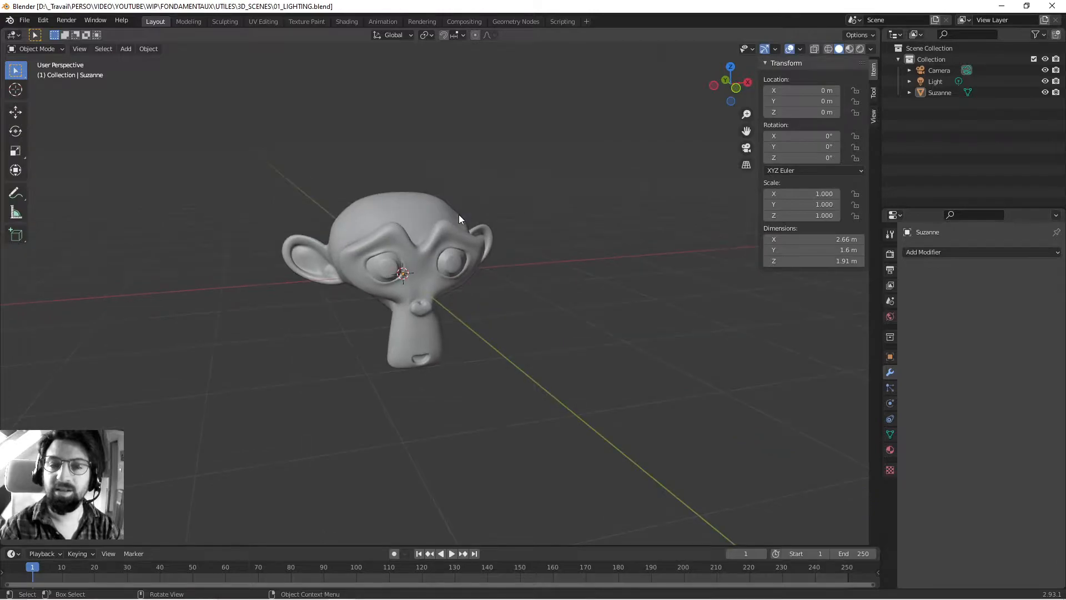
click(858, 50)
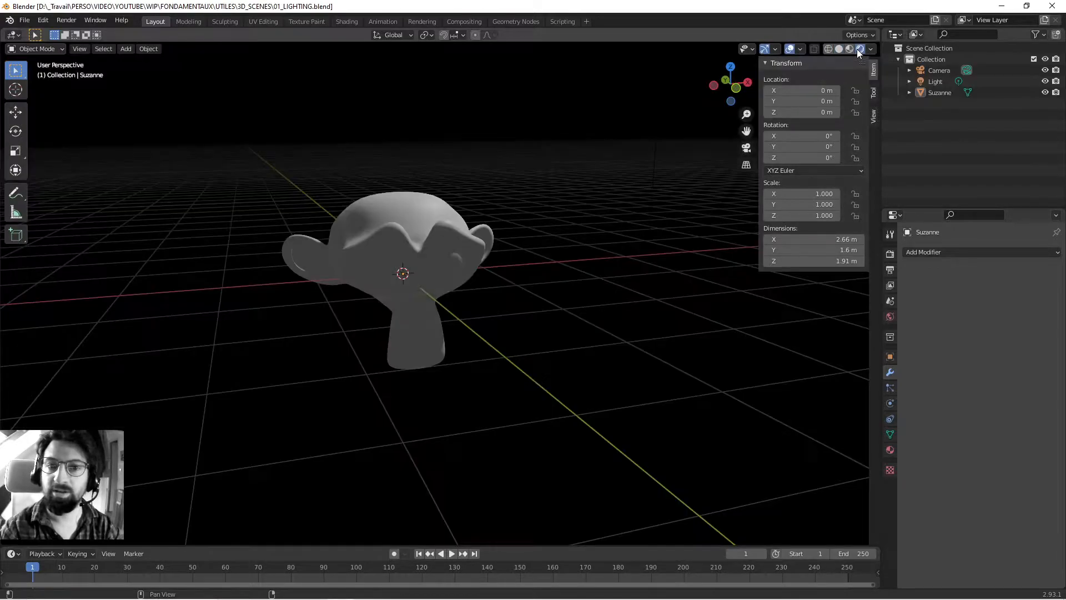
mouse_move(473, 201)
middle_down()
mouse_move(443, 203)
mouse_move(486, 199)
mouse_move(485, 226)
mouse_move(445, 266)
mouse_move(452, 243)
mouse_move(454, 269)
middle_up()
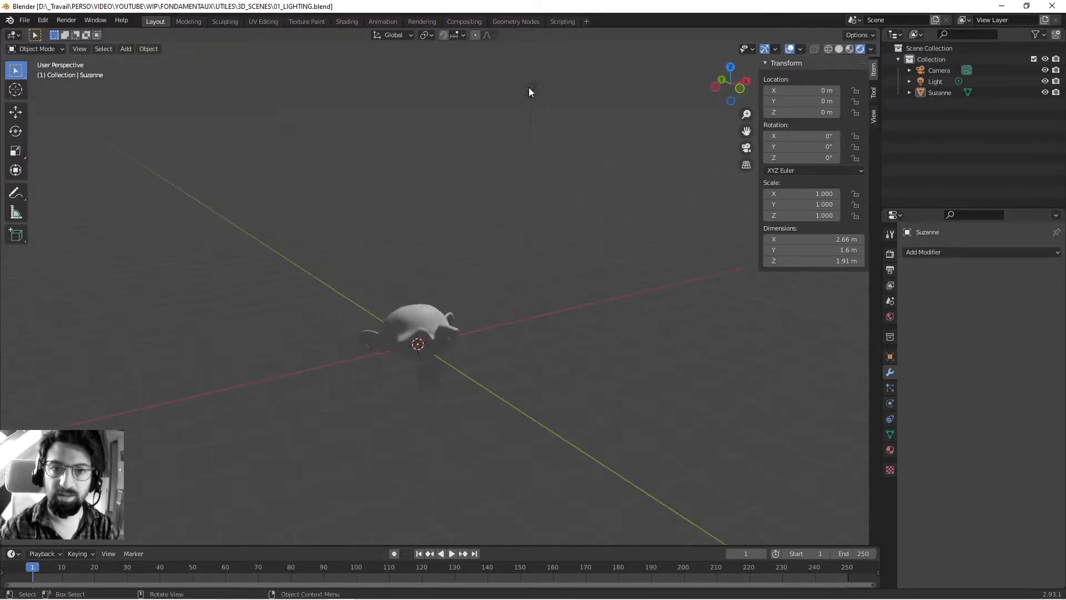
Step: Move the light closer to the monkey head, to about X 2.9 m, Y 0.6 m, Z 4.1 m
click(528, 86)
middle_drag(564, 161, 547, 162)
key(g)
click(512, 235)
middle_drag(547, 231, 585, 229)
click(585, 233)
middle_drag(504, 260, 926, 151)
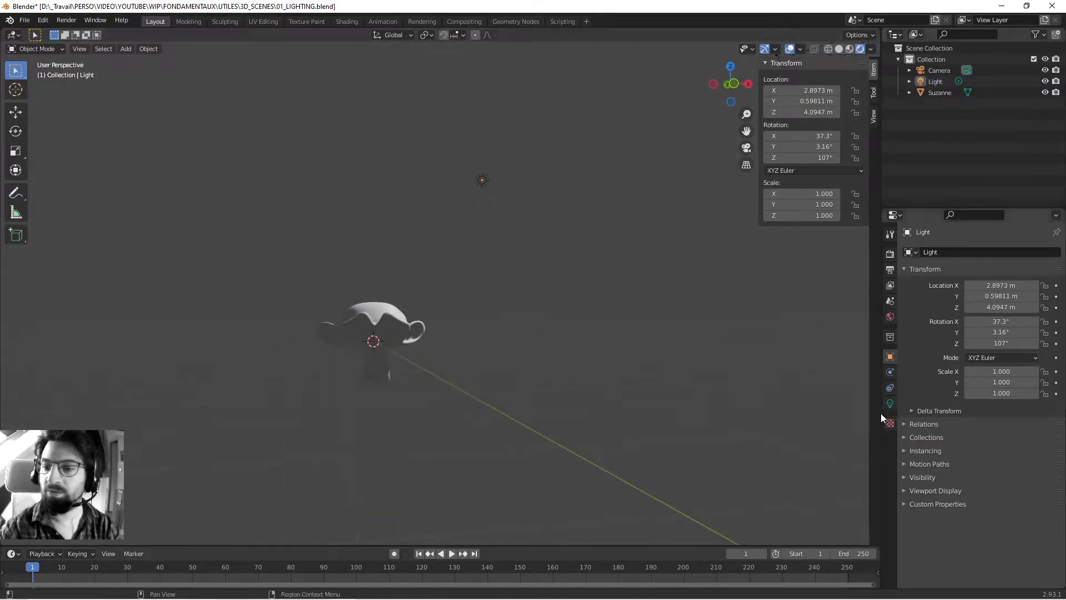
middle_drag(618, 267, 622, 285)
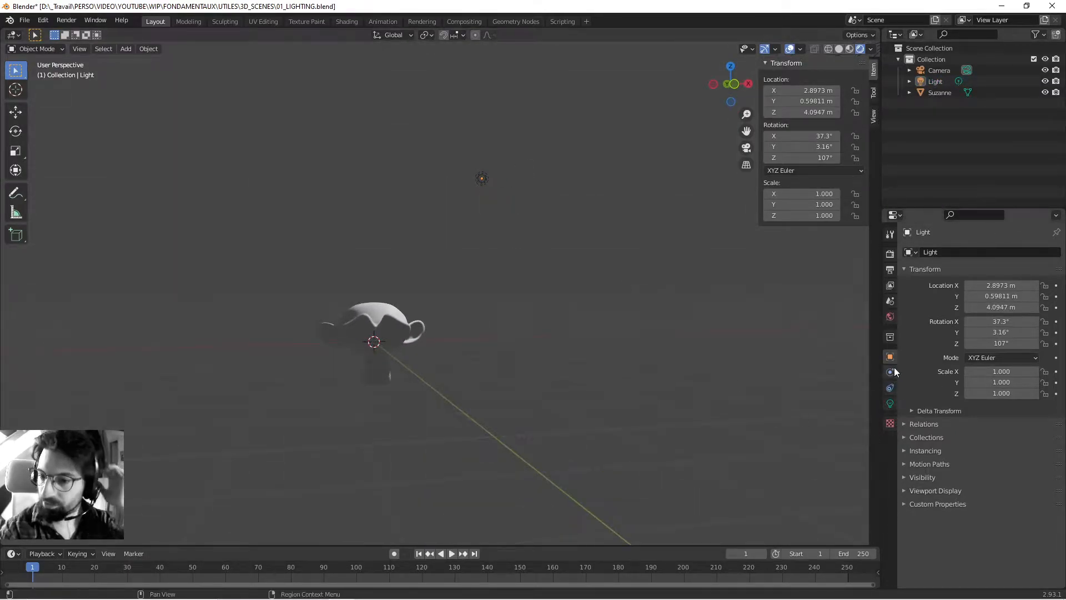
Step: Darken the World background colour to a near-black blue tint with H 0.523, S 0.277 and V 0.006
click(890, 302)
click(891, 316)
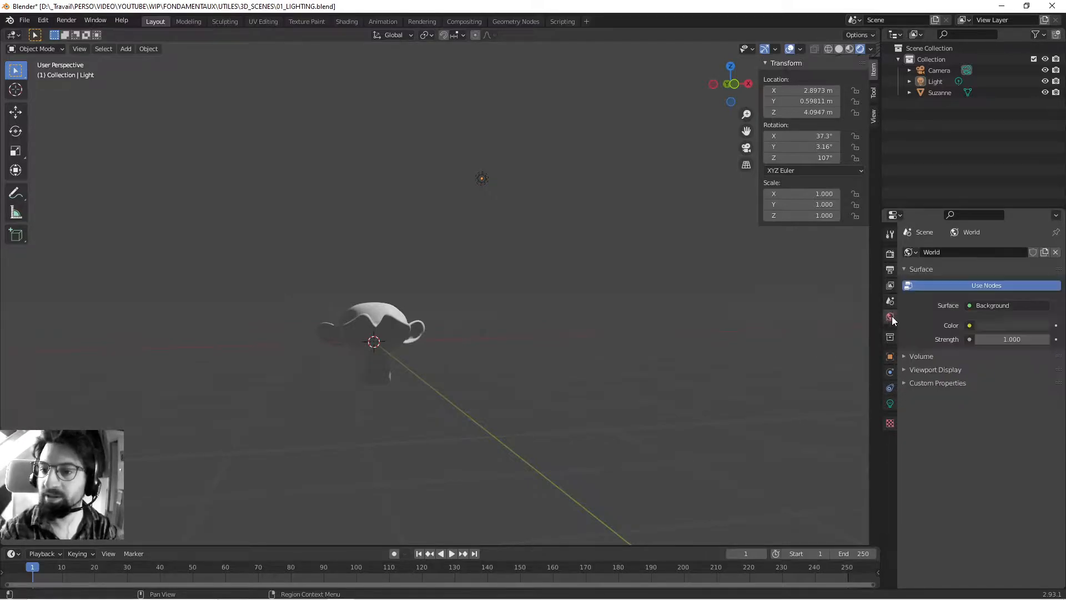
click(1002, 325)
drag(1041, 228, 1041, 240)
drag(980, 288, 1006, 289)
click(993, 209)
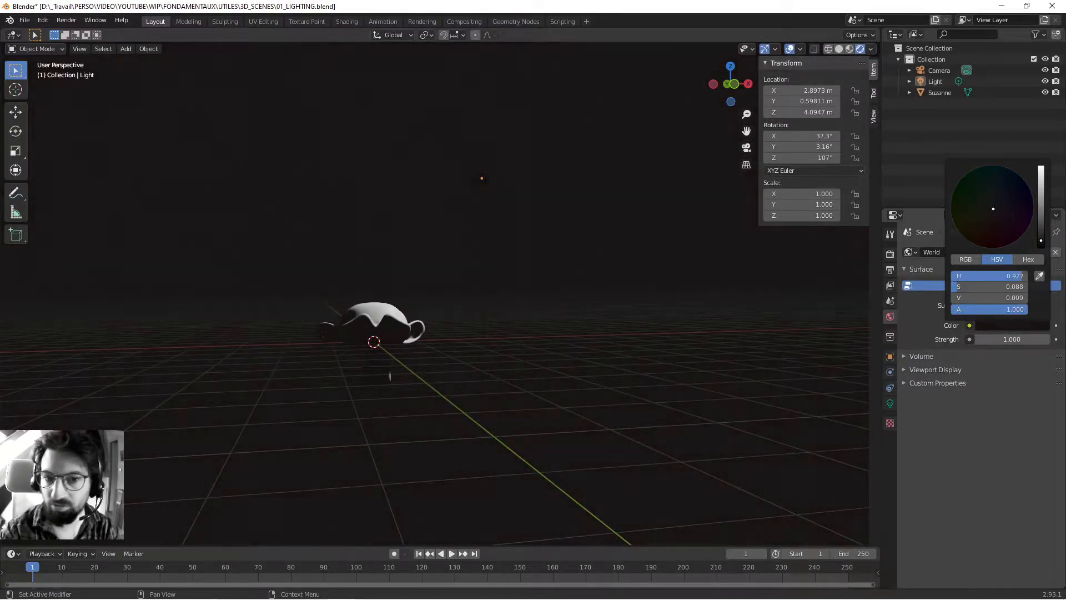
drag(992, 209, 993, 198)
drag(1005, 298, 995, 297)
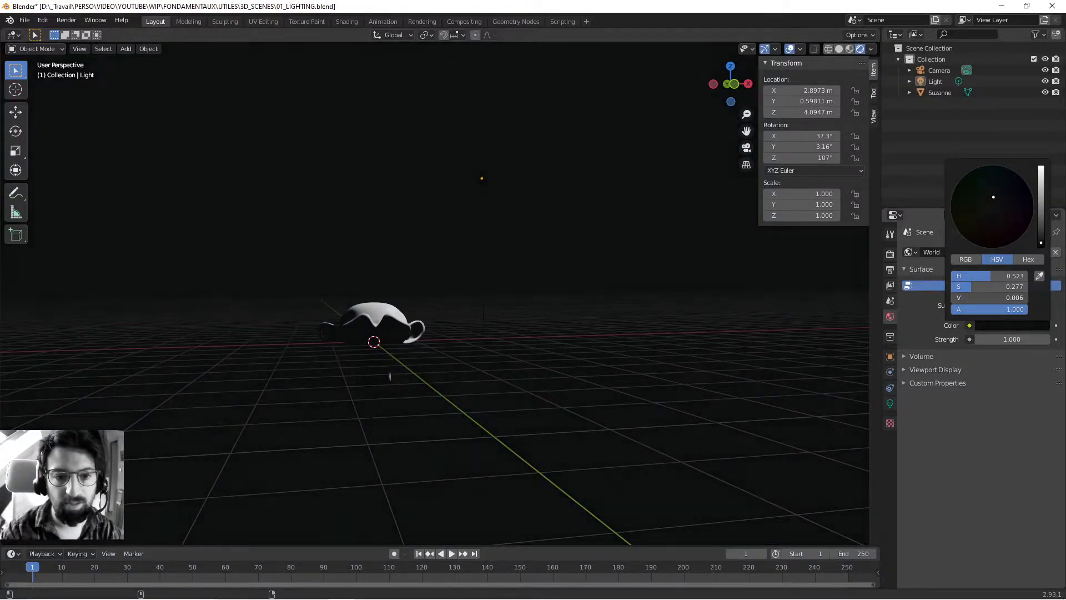
middle_drag(478, 281, 613, 274)
scroll(613, 274, up, 1)
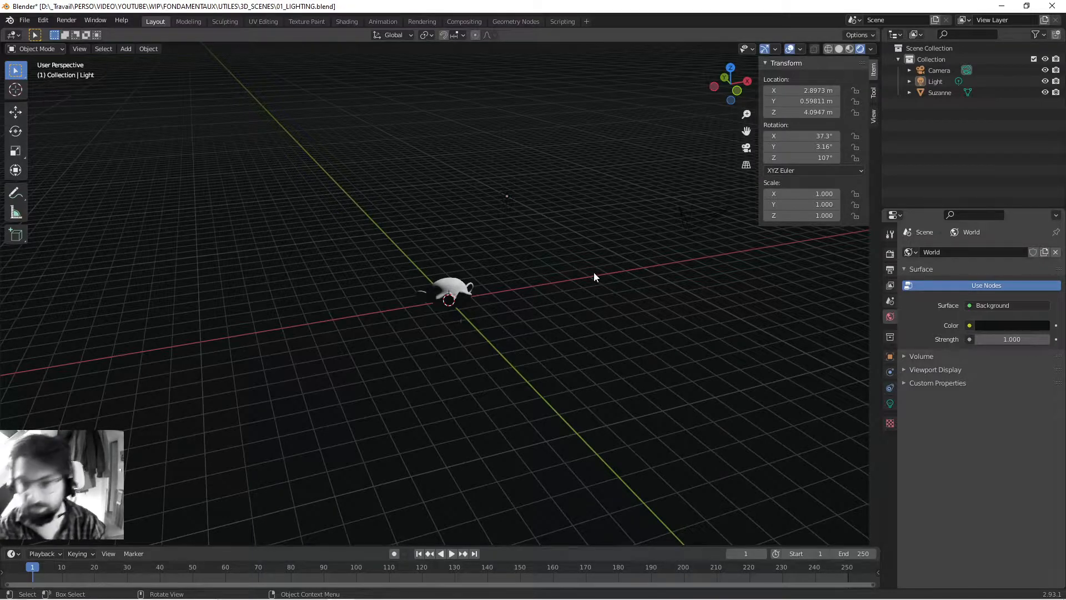
Step: Hide the viewport sidebar, select the camera and the light in turn, and clear the selection
click(674, 207)
key(n)
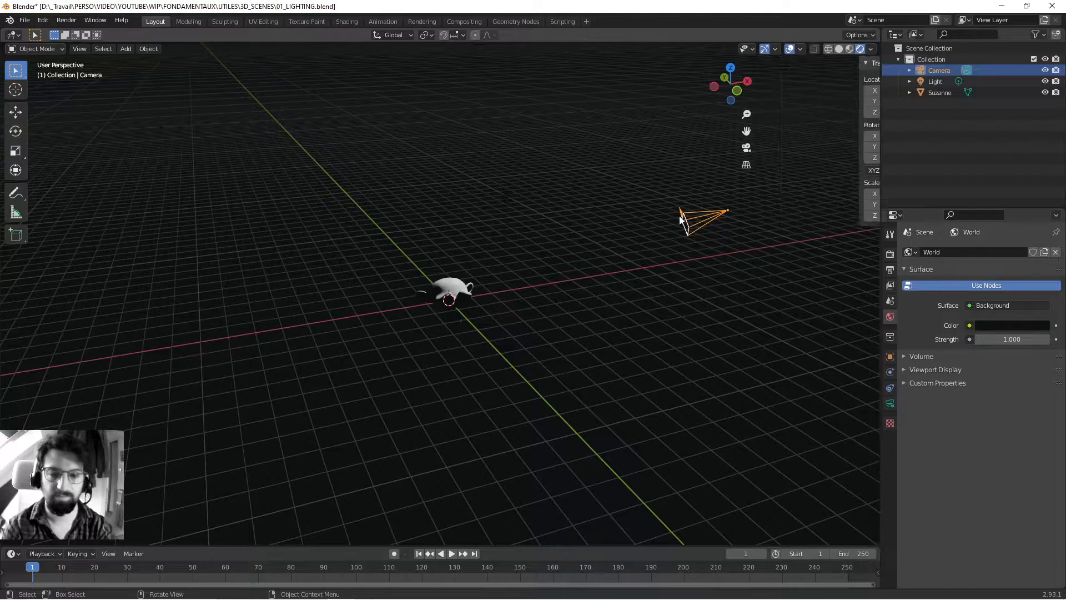
middle_drag(630, 237, 526, 186)
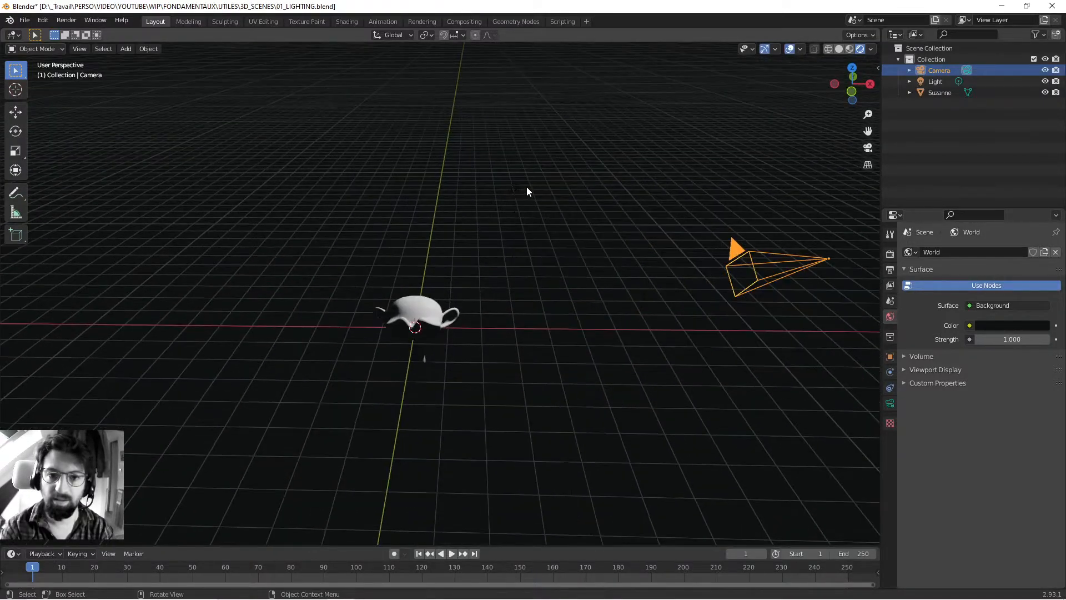
click(526, 188)
click(541, 227)
middle_drag(541, 228, 545, 227)
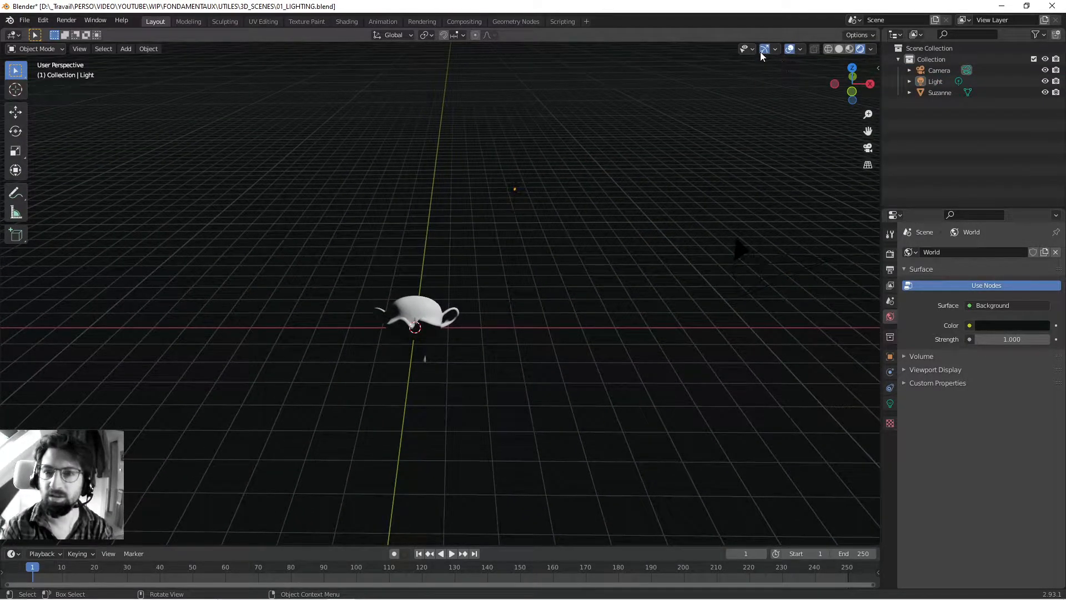
Step: Look over the viewport overlay options and compare the scene in Solid and Rendered shading
click(804, 48)
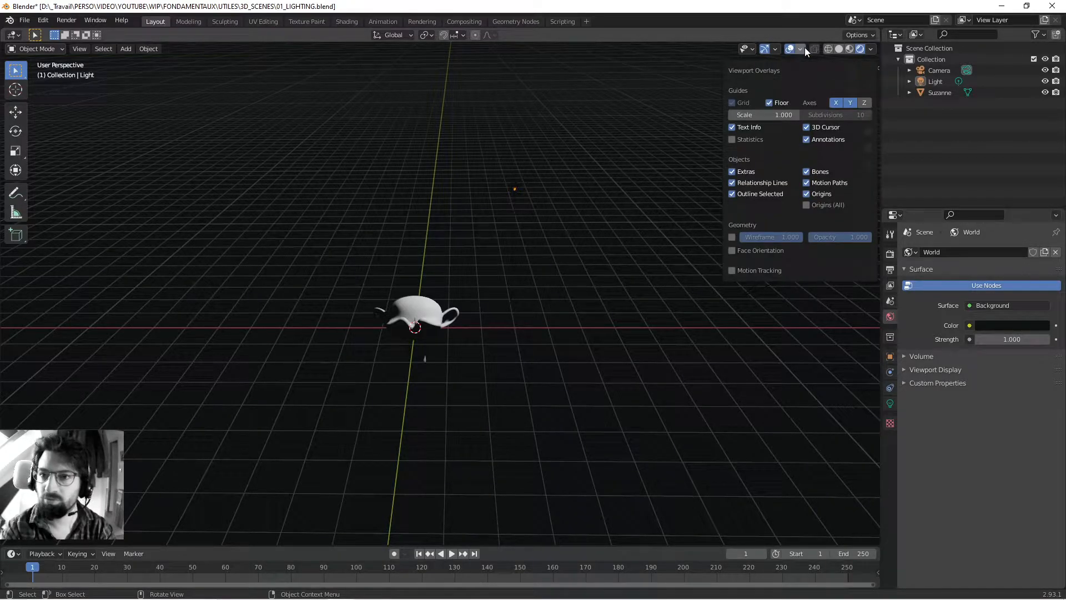
mouse_move(753, 49)
mouse_move(797, 52)
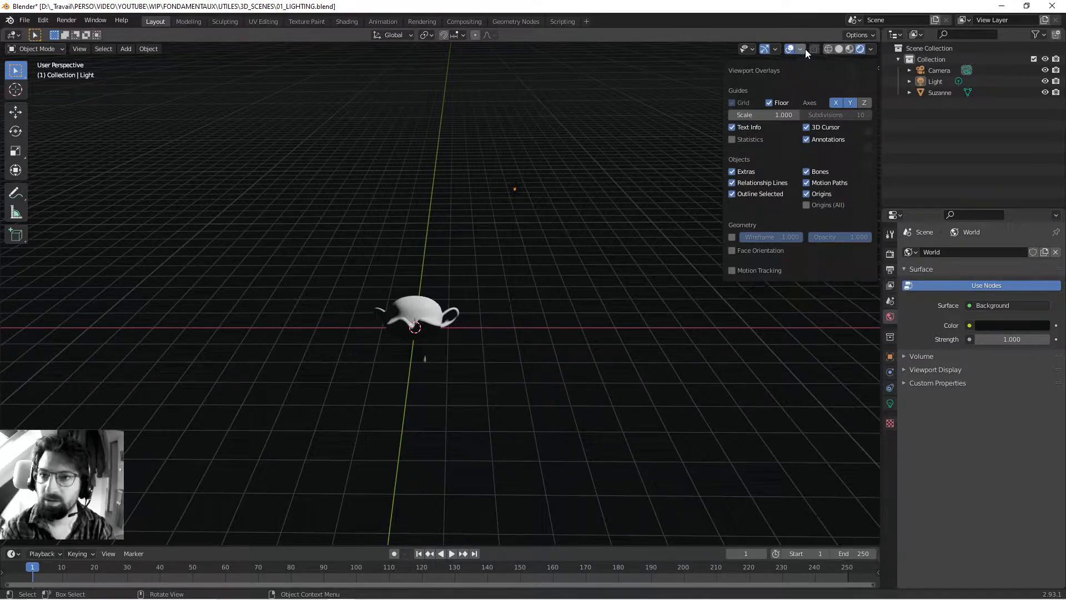
click(874, 49)
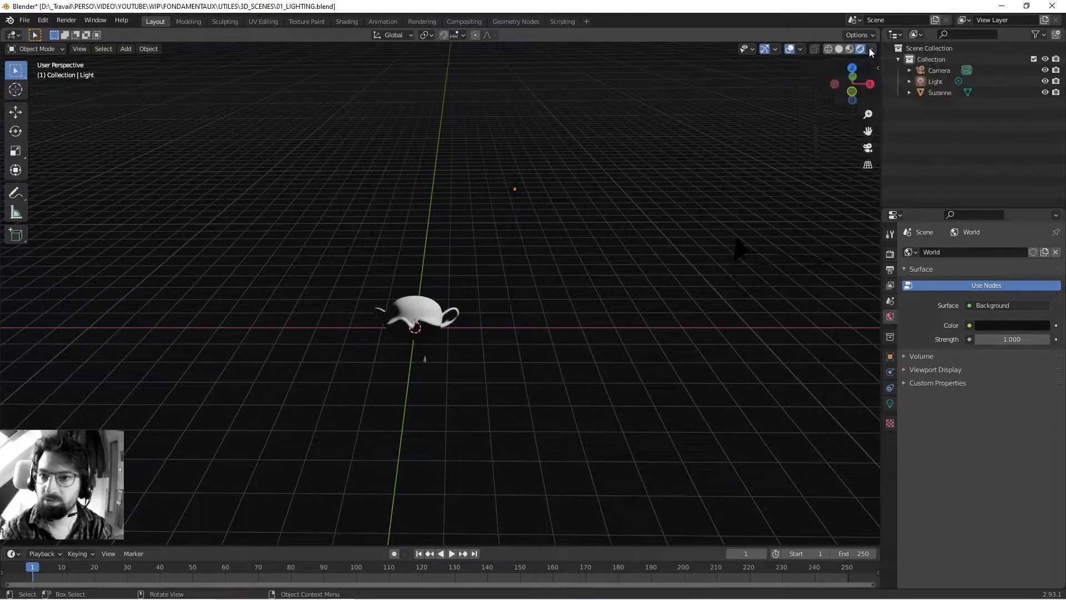
click(842, 49)
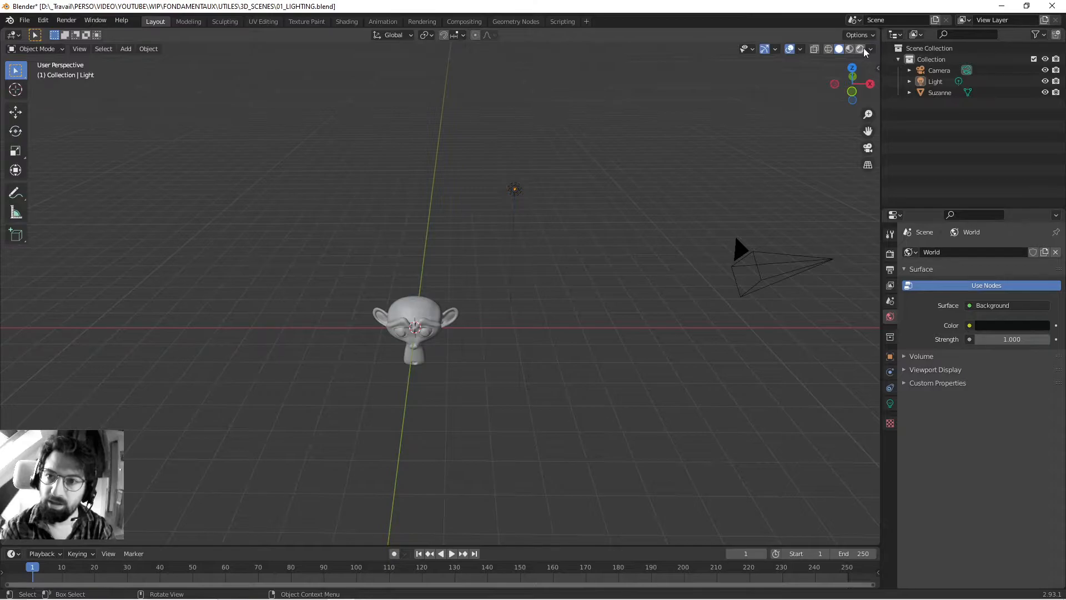
click(860, 49)
mouse_move(721, 145)
middle_down()
mouse_move(634, 174)
mouse_move(612, 158)
middle_up()
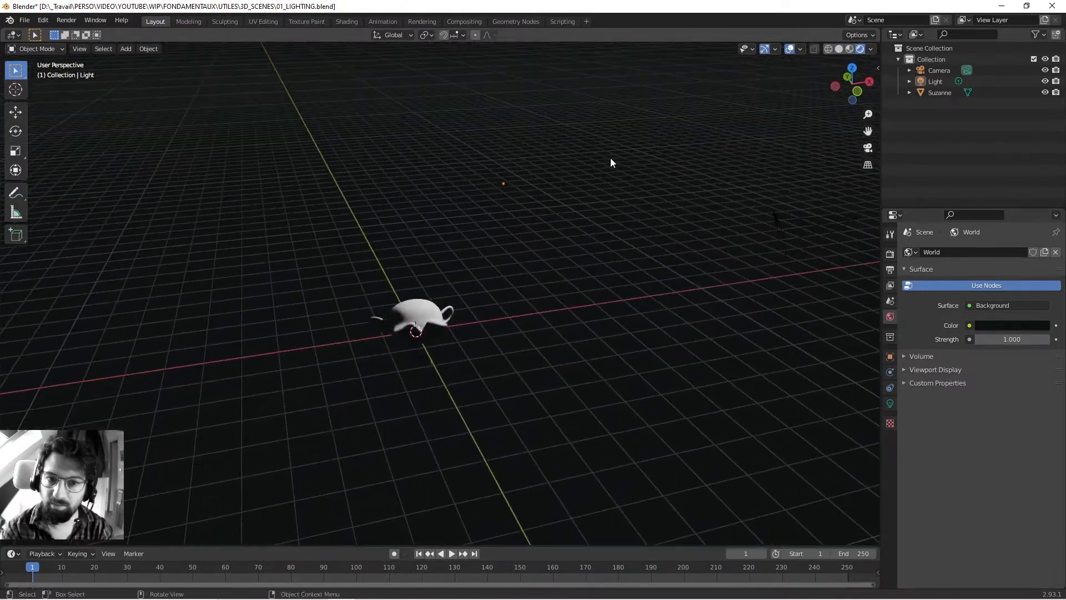
Step: Set the World's viewport display colour to a bright golden yellow with H 0.119 and S 0.827, and deselect the light
click(505, 183)
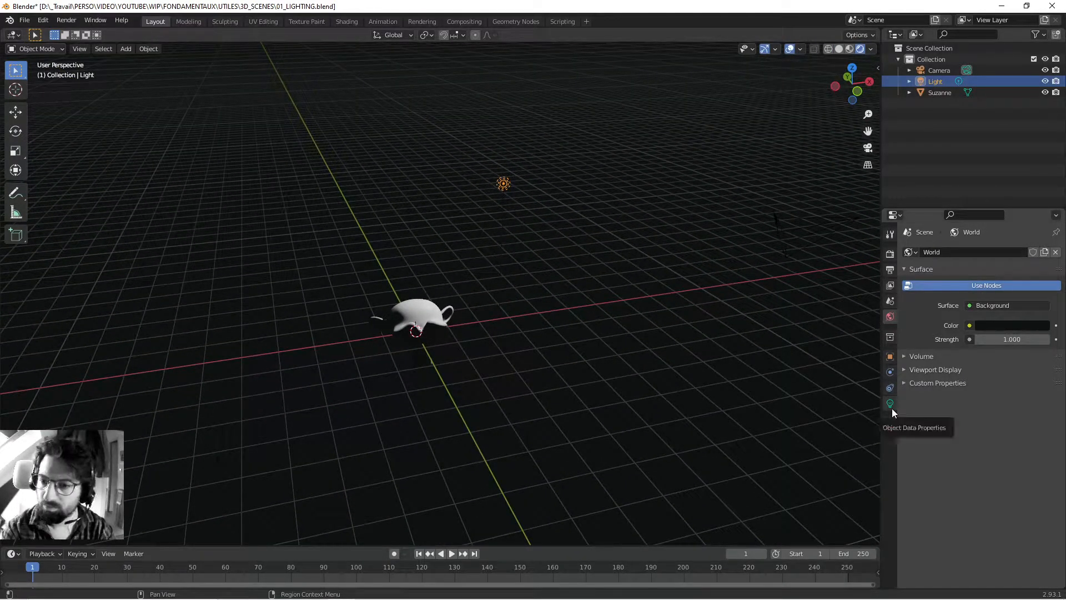
click(914, 367)
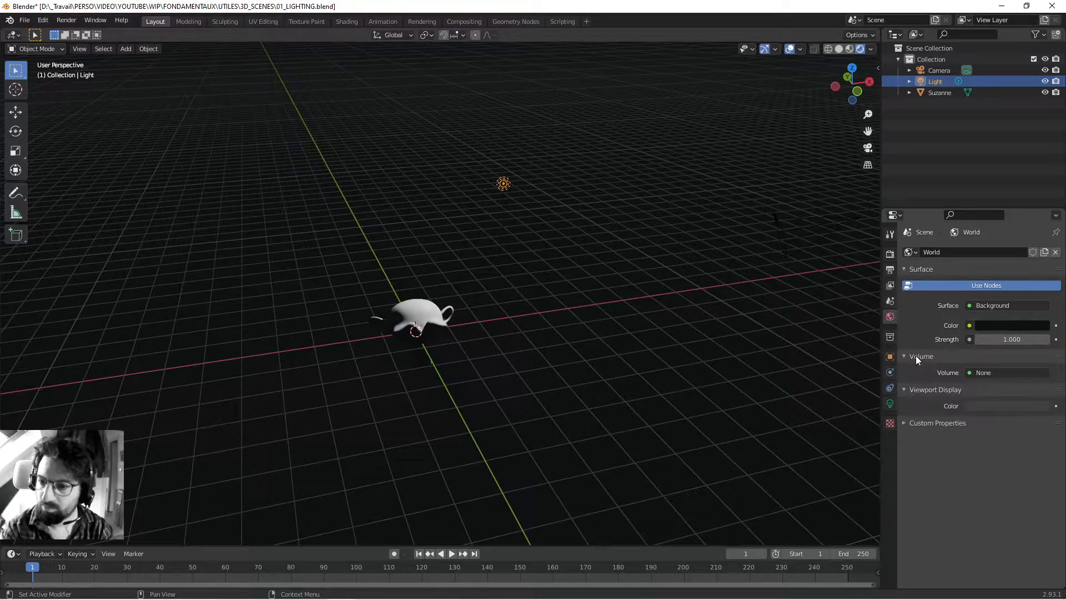
click(970, 388)
drag(987, 285, 972, 296)
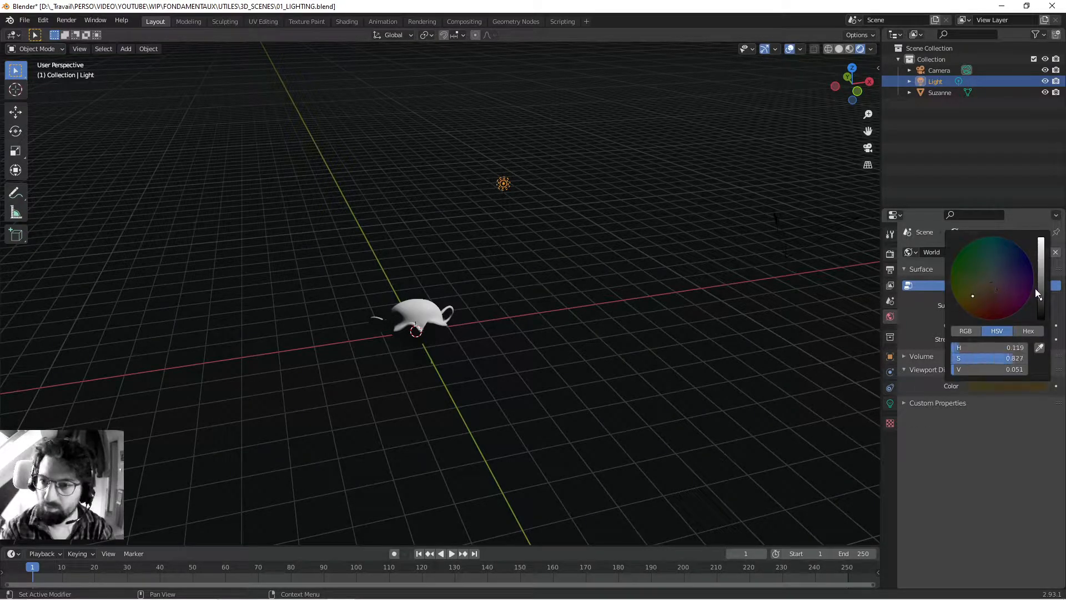
drag(1040, 286, 1041, 248)
click(608, 248)
Step: Select the light and examine its data properties, including the Preview section
middle_drag(608, 248, 685, 228)
click(685, 228)
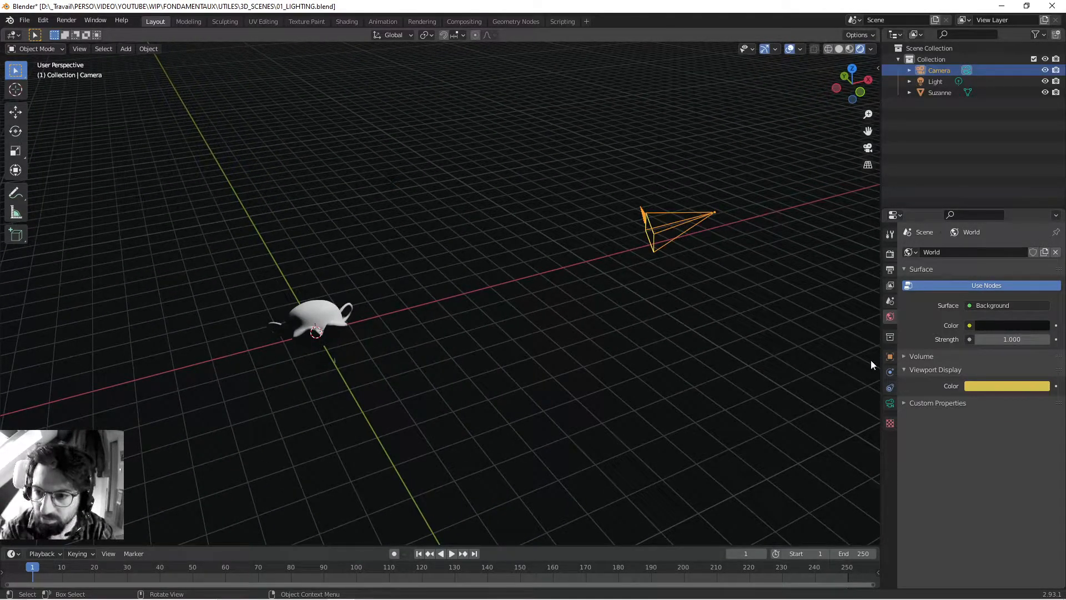
click(393, 179)
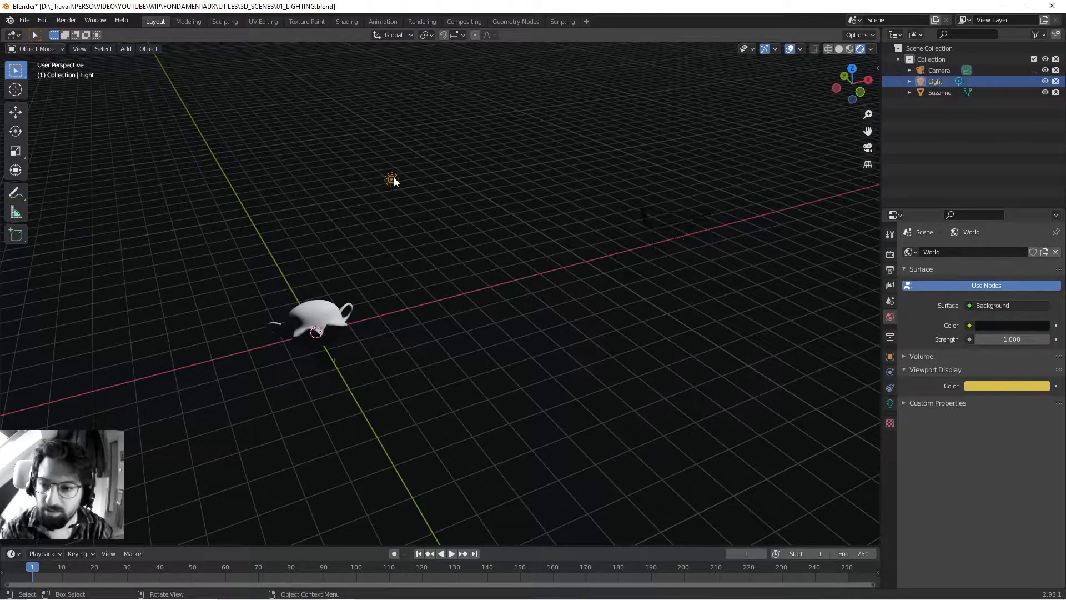
click(890, 403)
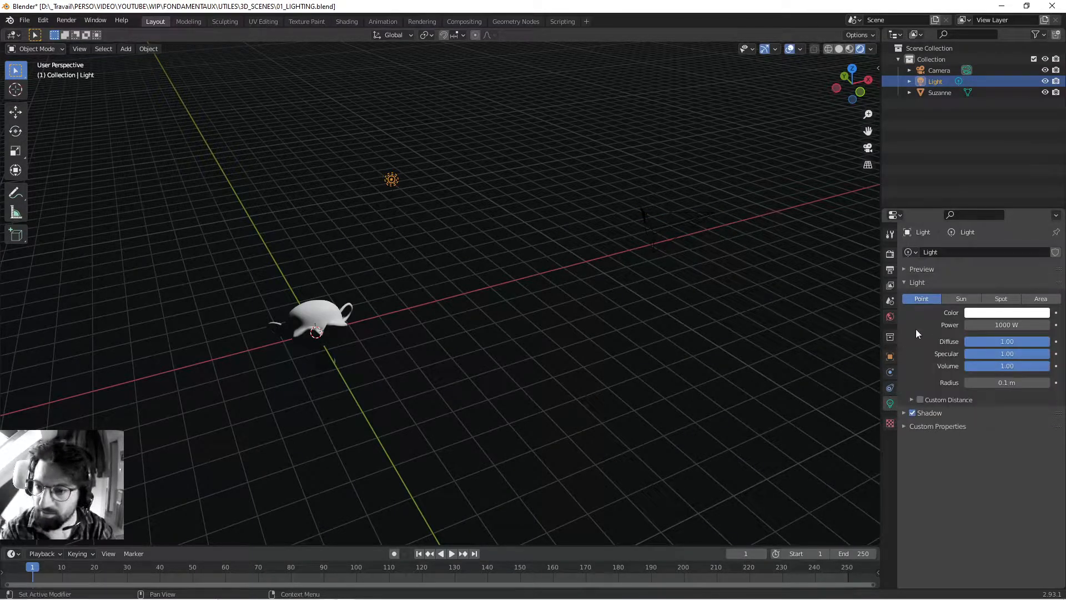
click(912, 268)
click(913, 269)
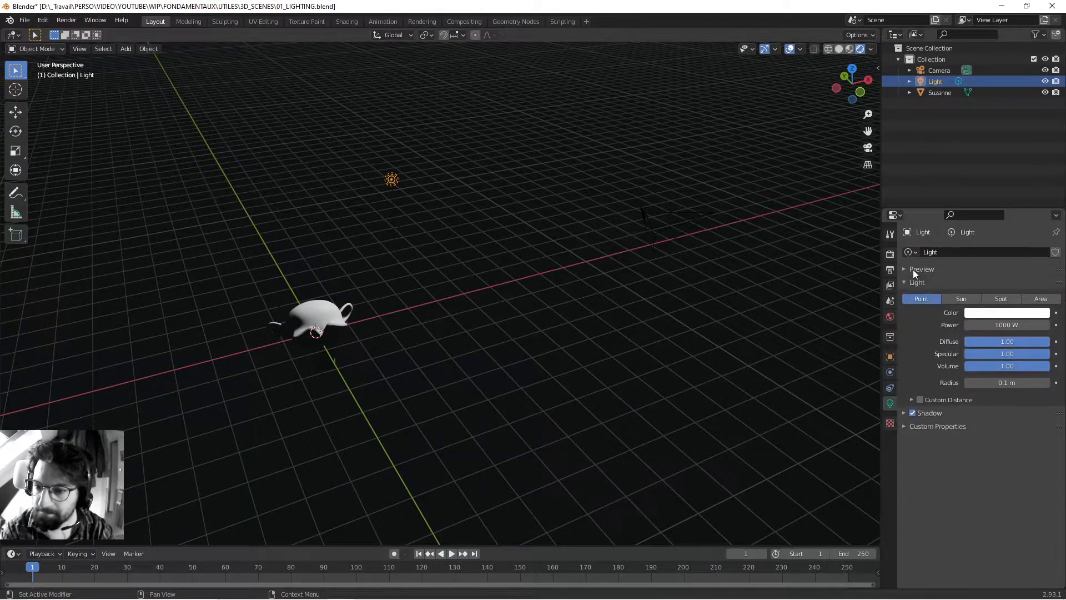
Step: Examine the Viewport Display and Visibility options in the light's object properties
click(889, 357)
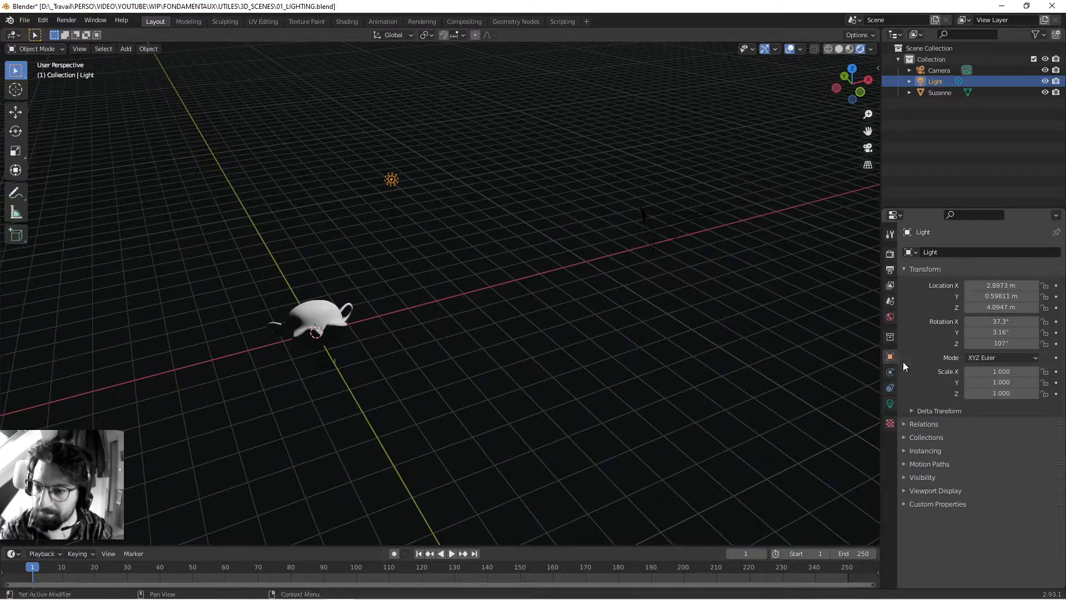
click(924, 490)
click(991, 546)
click(991, 548)
click(922, 477)
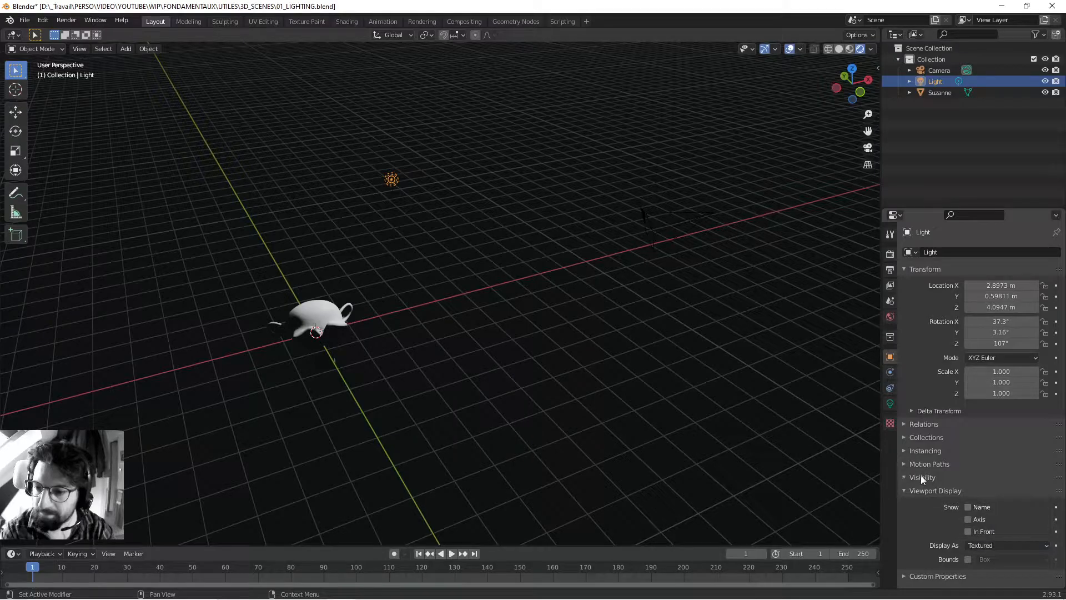
click(921, 479)
click(921, 492)
Step: Deselect the light and save the scene file
mouse_move(629, 321)
shift+middle_down()
mouse_move(643, 339)
mouse_move(616, 317)
shift+middle_up()
click(587, 236)
middle_drag(587, 275, 472, 267)
key(ctrl+s)
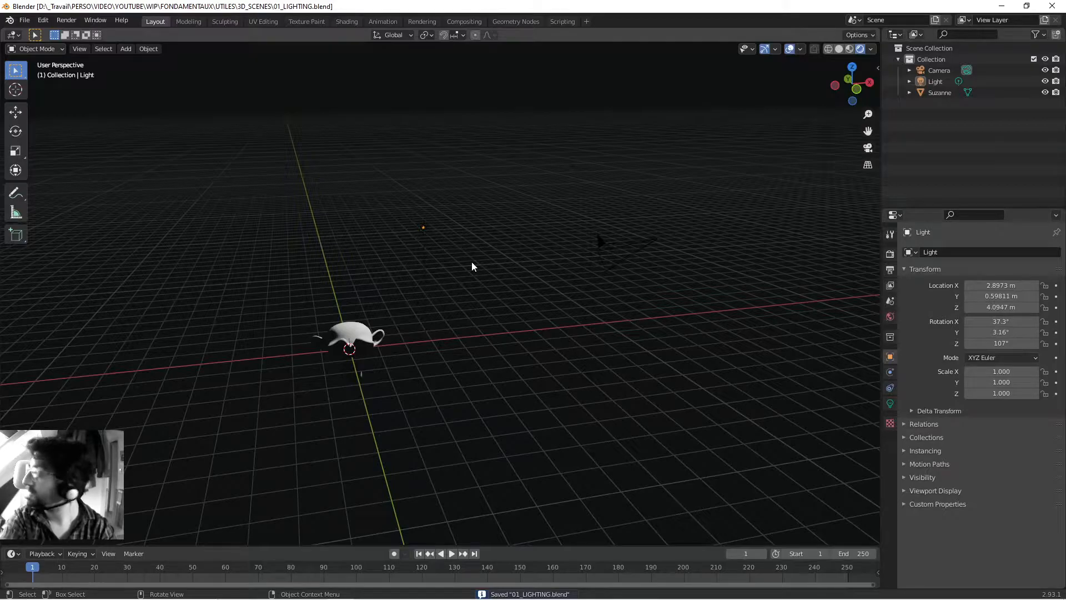
Step: Select the camera and examine the commands in its context menu, including Set Active Camera
mouse_move(472, 261)
middle_down()
mouse_move(463, 281)
mouse_move(474, 248)
mouse_move(475, 259)
middle_up()
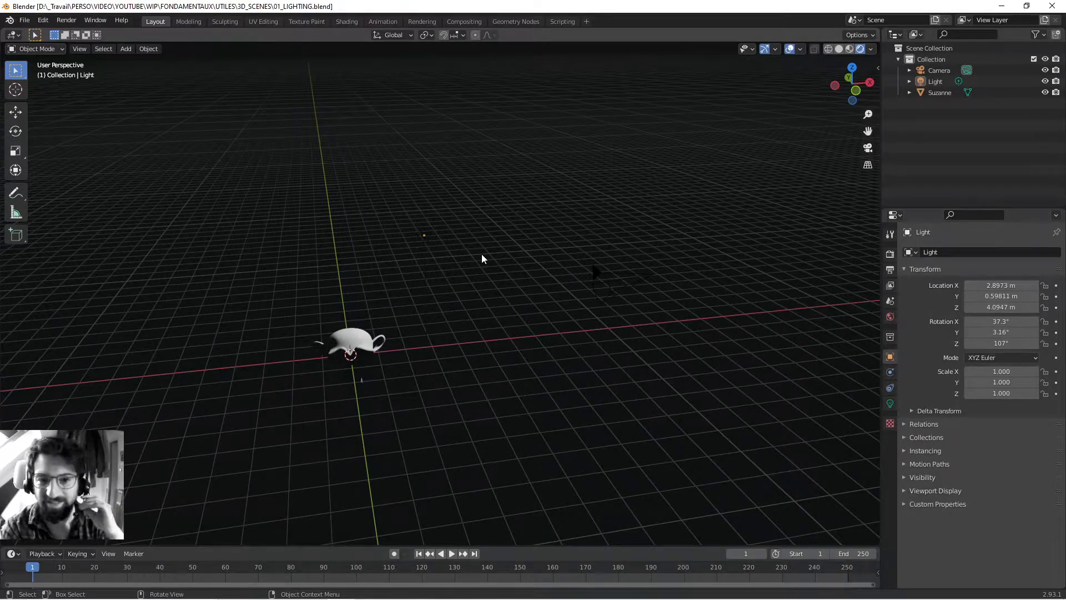
mouse_move(473, 259)
middle_down()
mouse_move(464, 245)
mouse_move(488, 247)
middle_up()
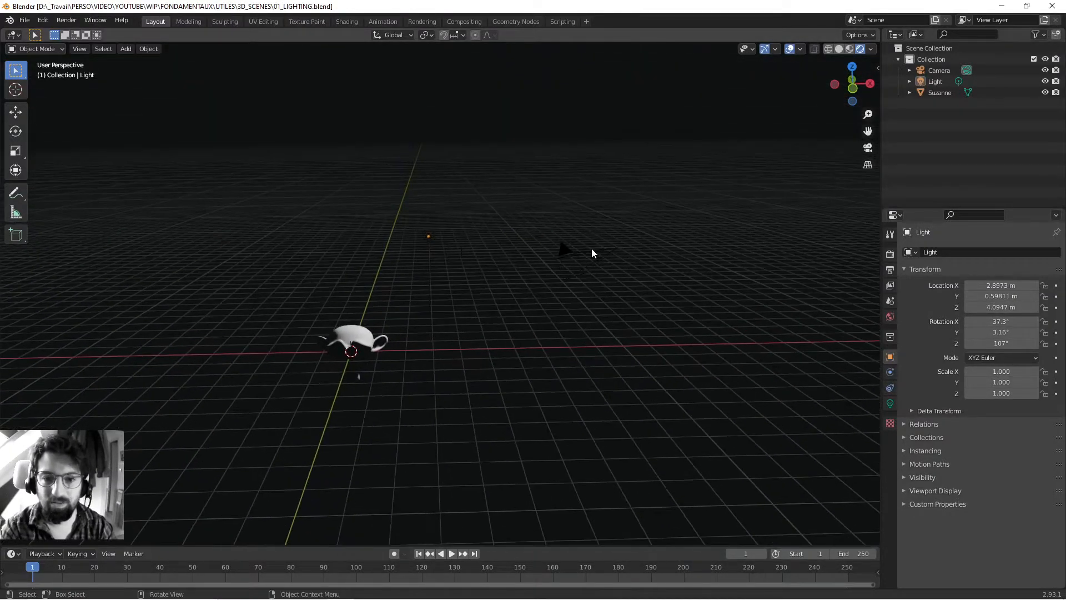
click(588, 269)
middle_drag(588, 269, 515, 257)
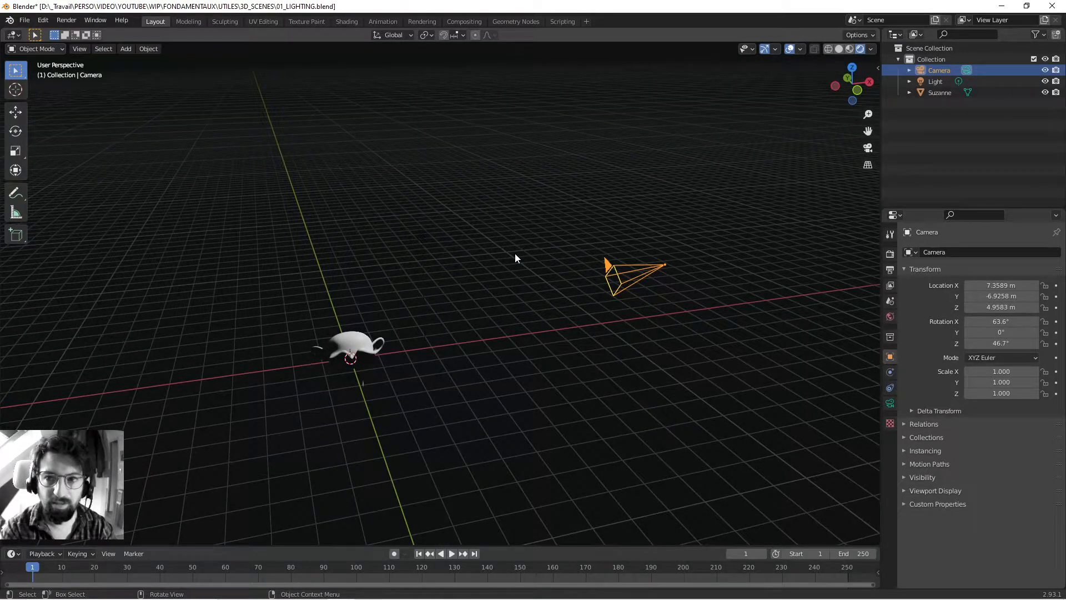
right_click(620, 278)
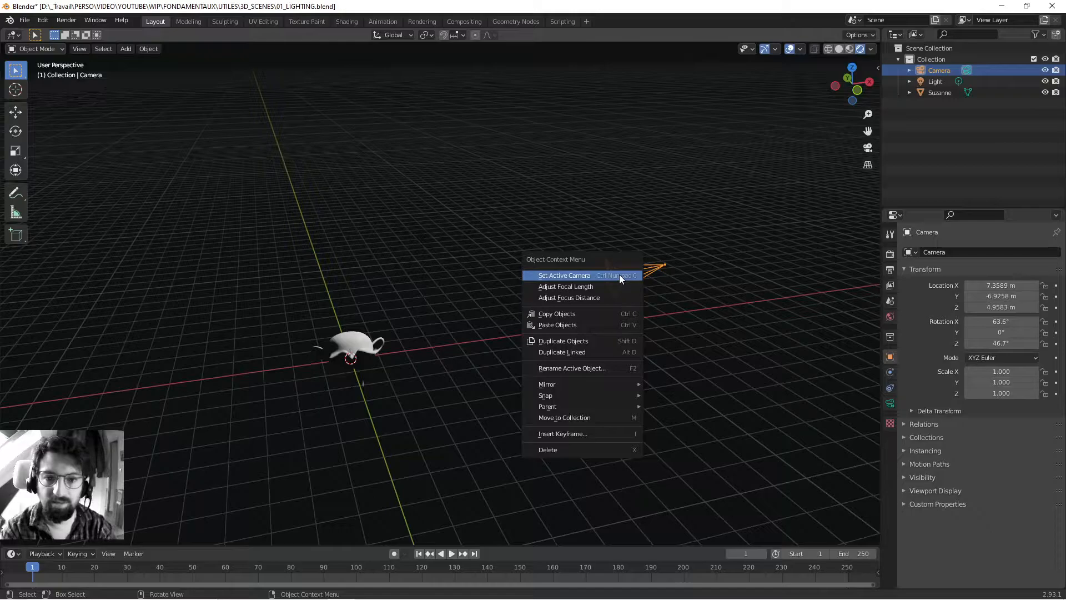
click(603, 204)
middle_drag(581, 243, 571, 237)
right_click(603, 273)
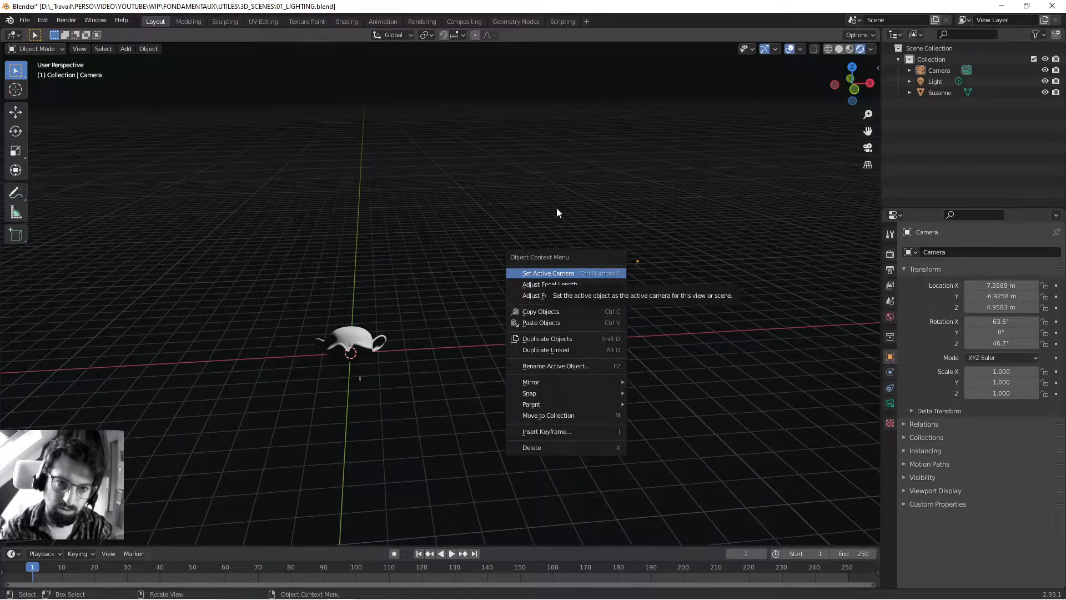
click(605, 277)
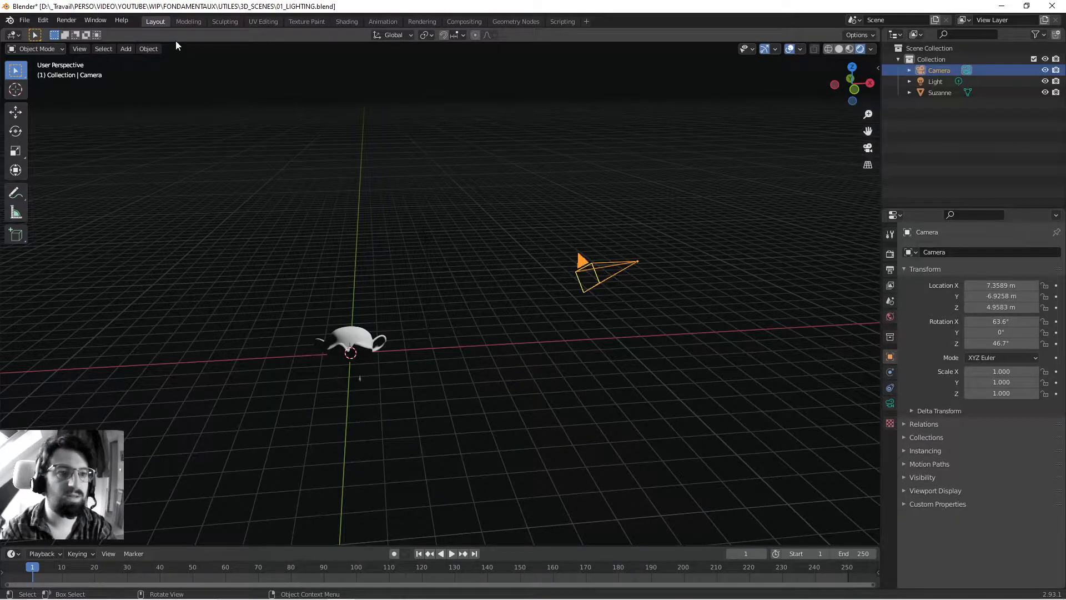
Step: View the scene through the active camera and enlarge its frame in the viewport
click(148, 49)
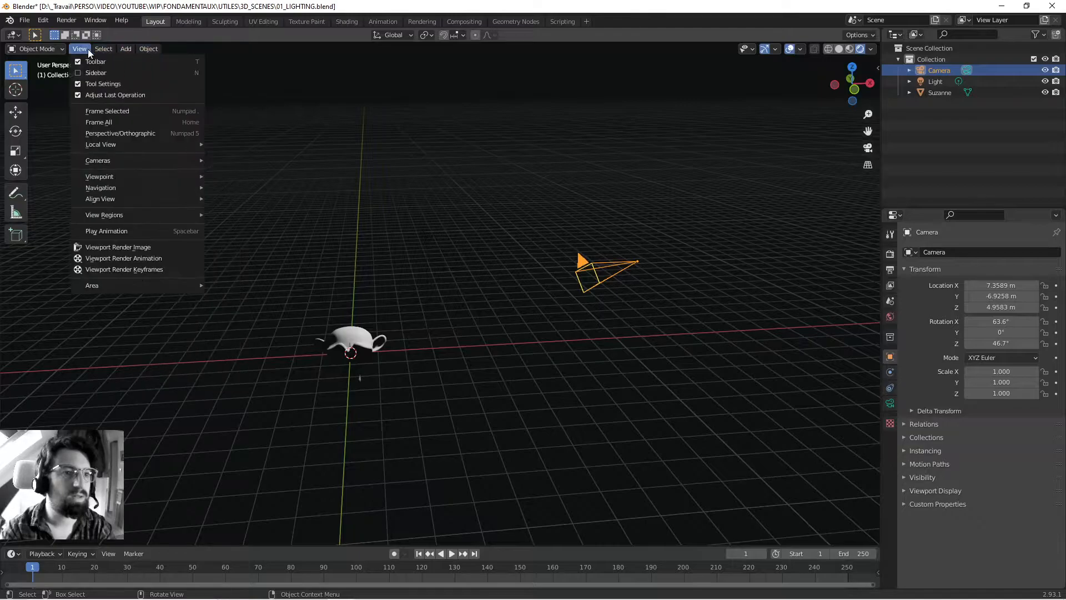
mouse_move(99, 49)
mouse_move(164, 160)
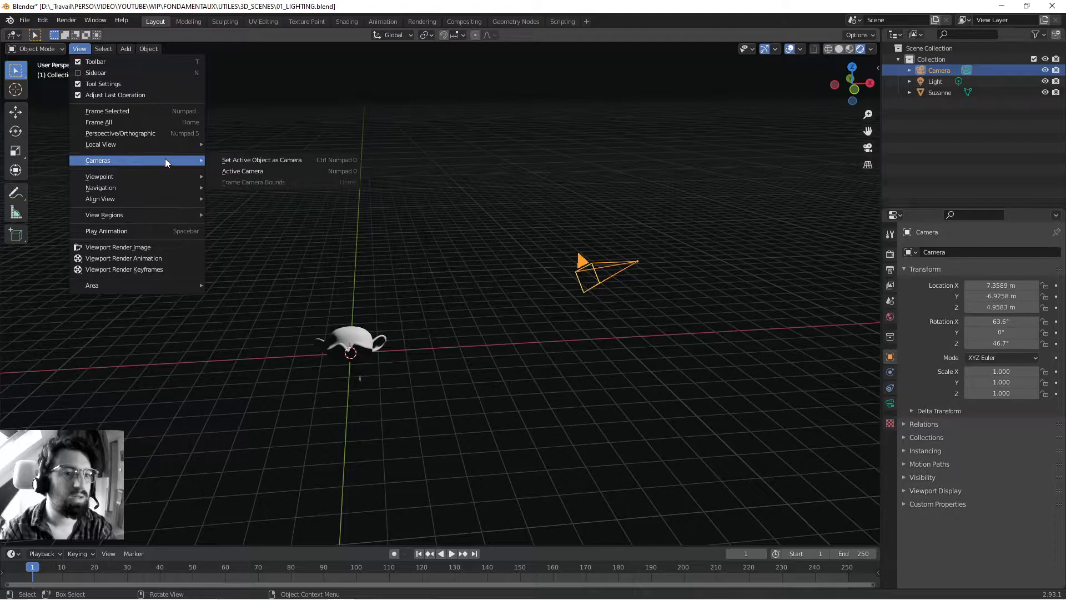
click(257, 170)
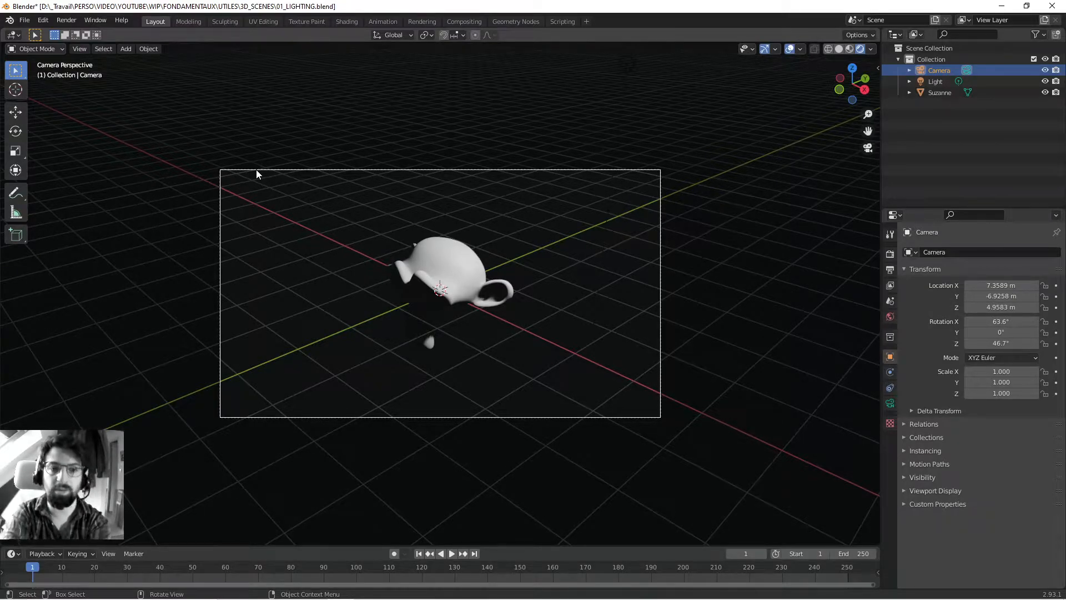
click(256, 170)
scroll(256, 170, up, 1)
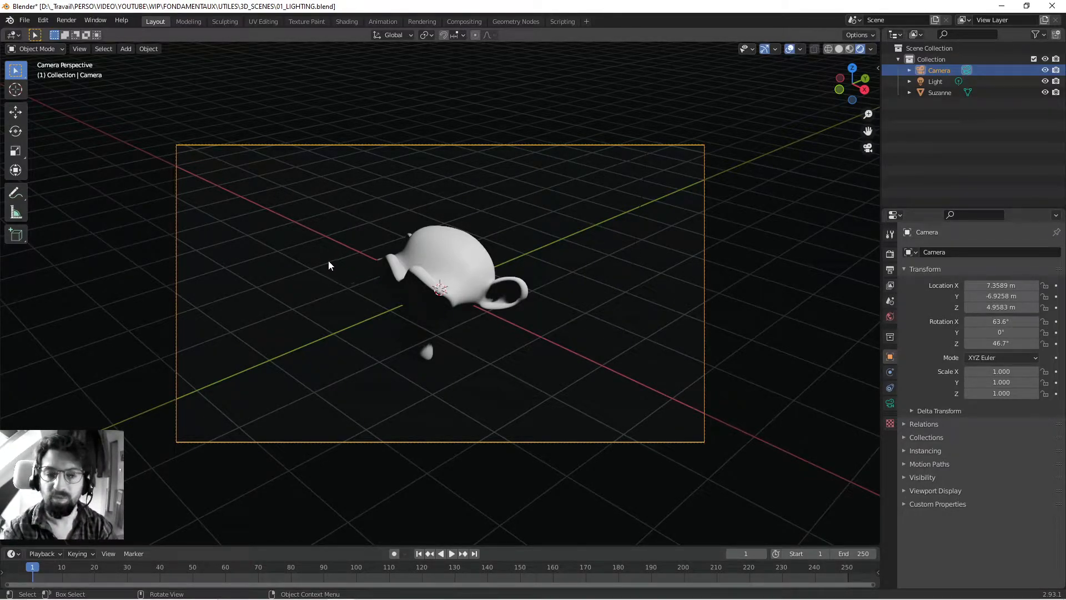
Step: Leave the camera view and rotate the camera about the Z axis to about 12.9°
scroll(321, 255, down, 3)
middle_drag(321, 254, 397, 255)
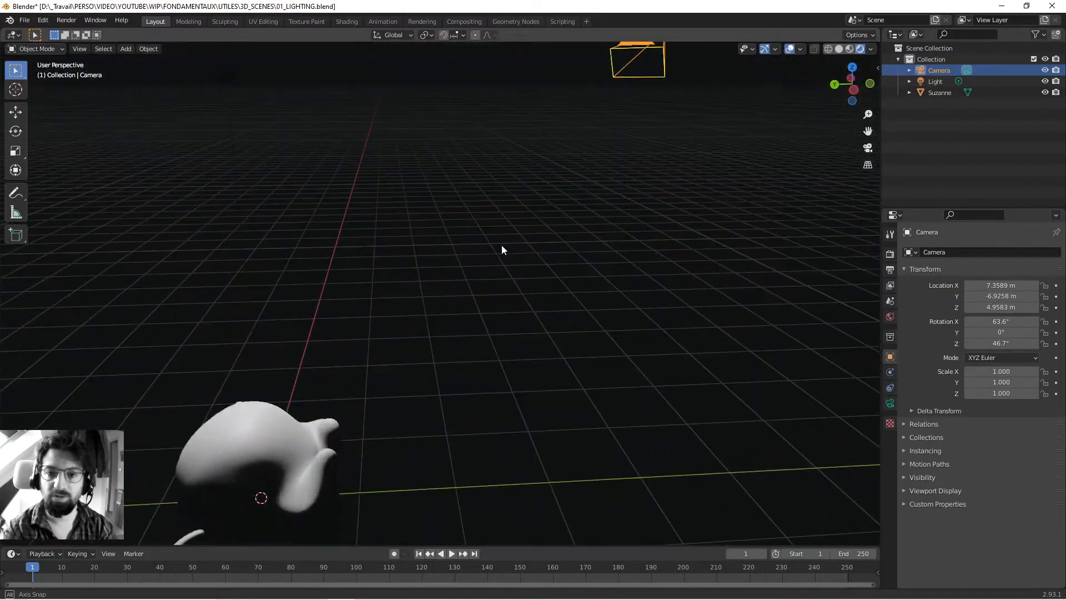
shift+middle_drag(496, 245, 428, 320)
scroll(390, 281, down, 6)
scroll(390, 282, up, 3)
key(r)
key(z)
click(559, 257)
Step: Move the camera horizontally to about X 3.44 m, Y -8.39 m and lower it to about Z 3.46 m
key(g)
key(shift+z)
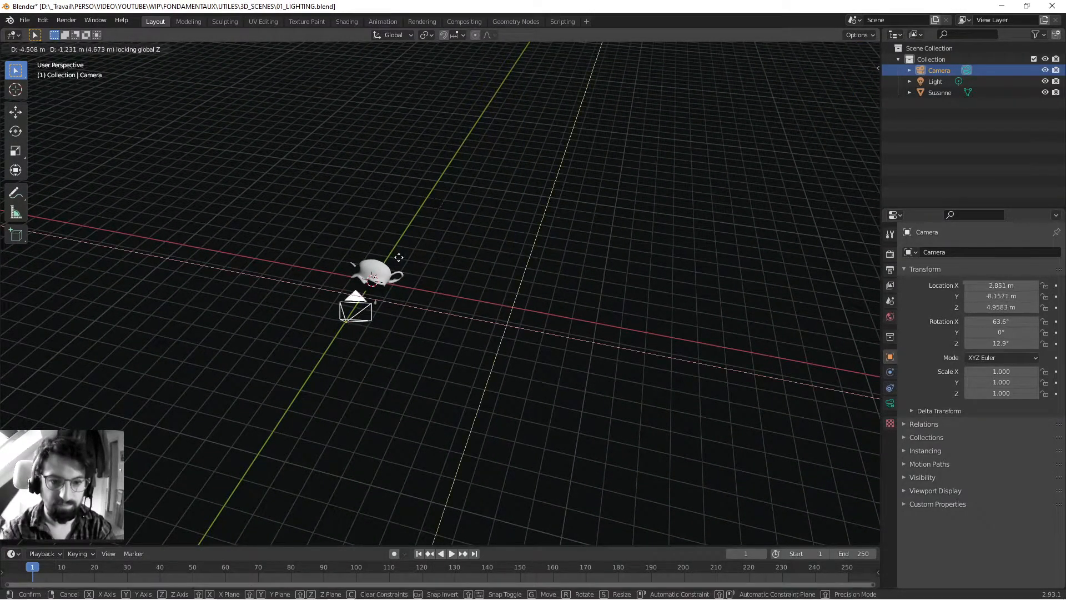
click(416, 267)
key(g)
key(z)
click(409, 303)
middle_drag(409, 304, 340, 275)
key(r)
click(392, 265)
middle_drag(437, 262, 495, 261)
key(ctrl+z)
Step: Check the camera framing and move the camera horizontally to about X 1.87 m, Y -6.69 m
key(KP_0)
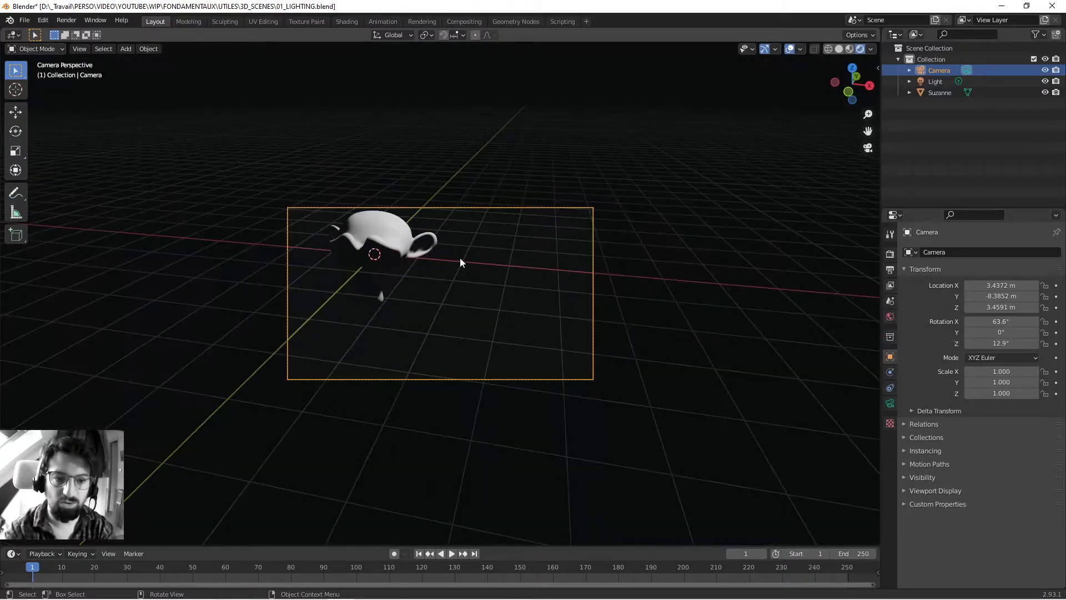
scroll(473, 269, up, 1)
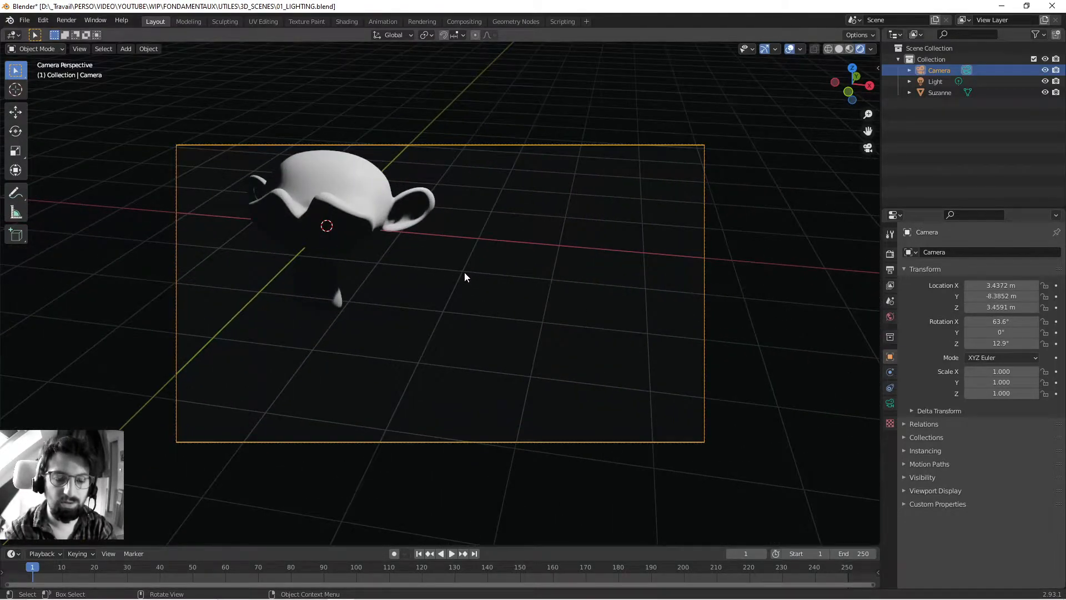
key(KP_0)
scroll(464, 272, down, 3)
middle_drag(464, 272, 461, 295)
key(g)
key(shift+z)
click(440, 268)
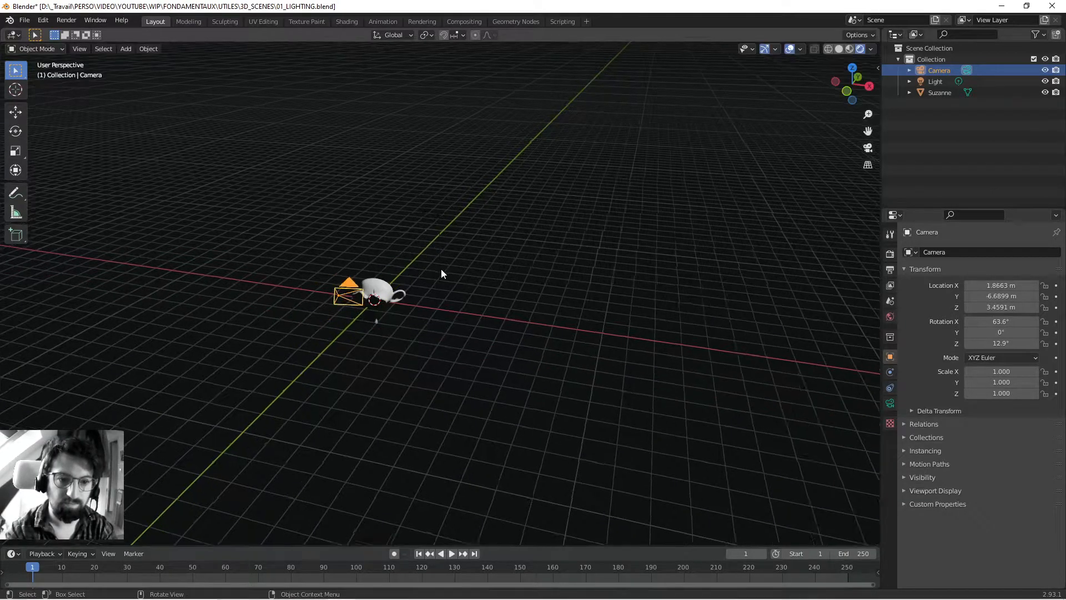
Step: Check the monkey head's framing through the camera, deselect the camera and return to the free perspective view
key(KP_0)
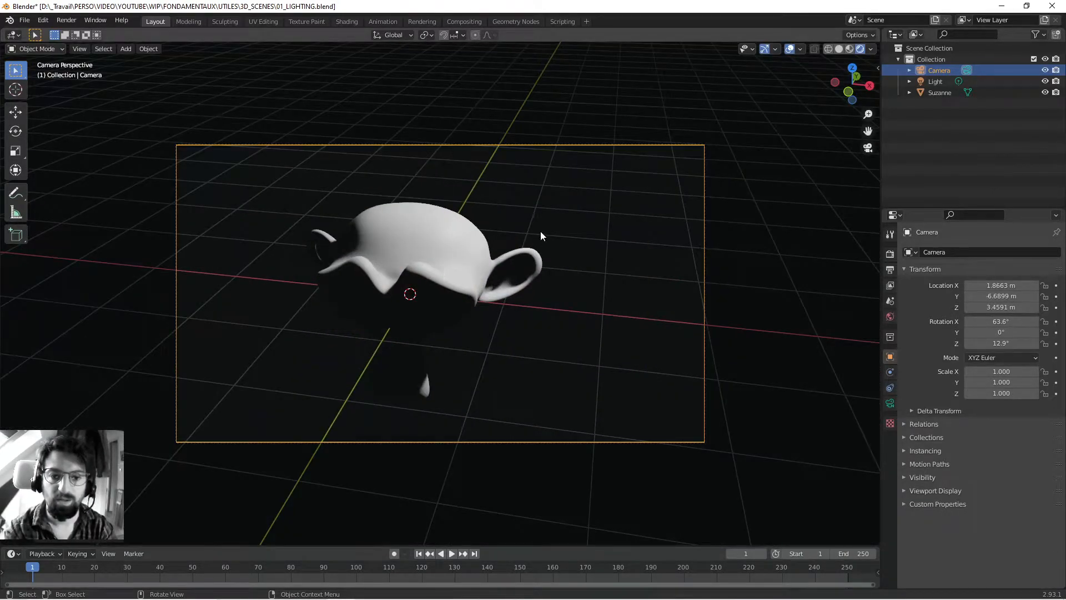
click(539, 232)
scroll(538, 237, down, 4)
middle_drag(577, 288, 303, 295)
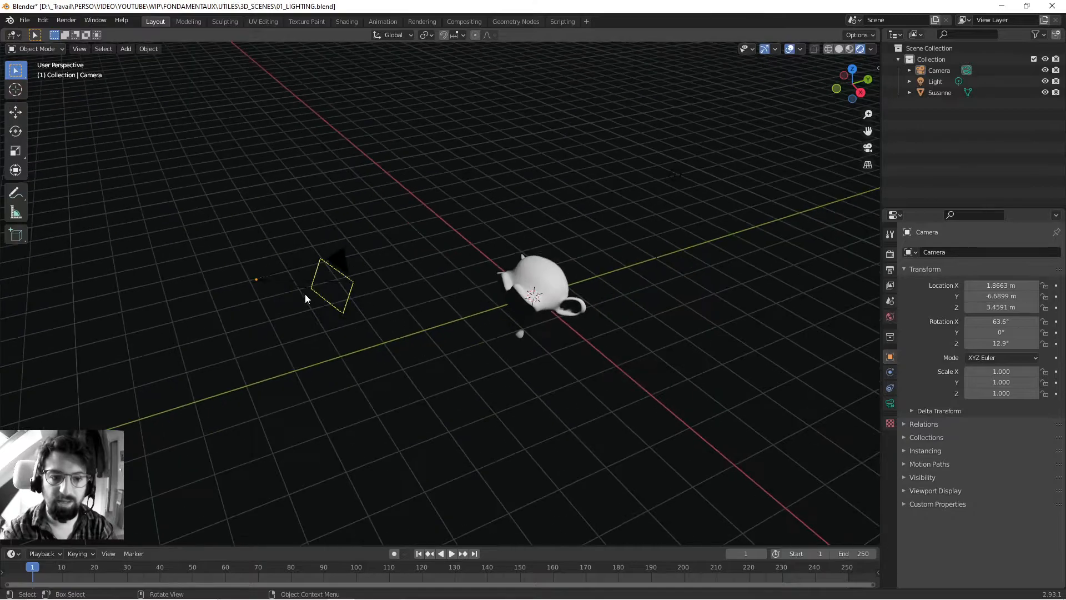
Step: Select the camera, show its transform values in the viewport and reset its location and rotation to zero
click(326, 280)
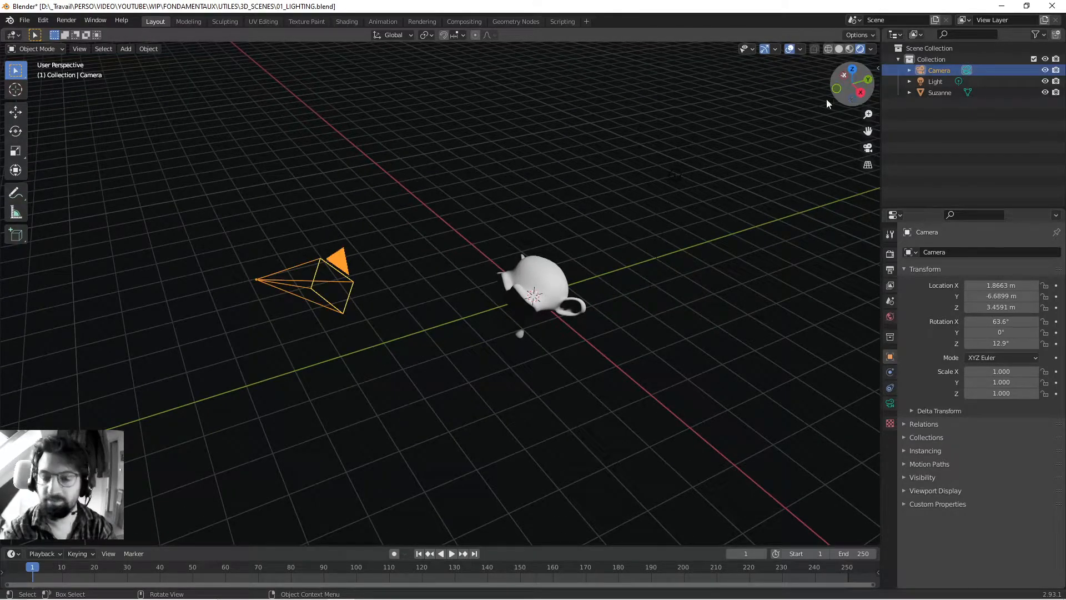
key(n)
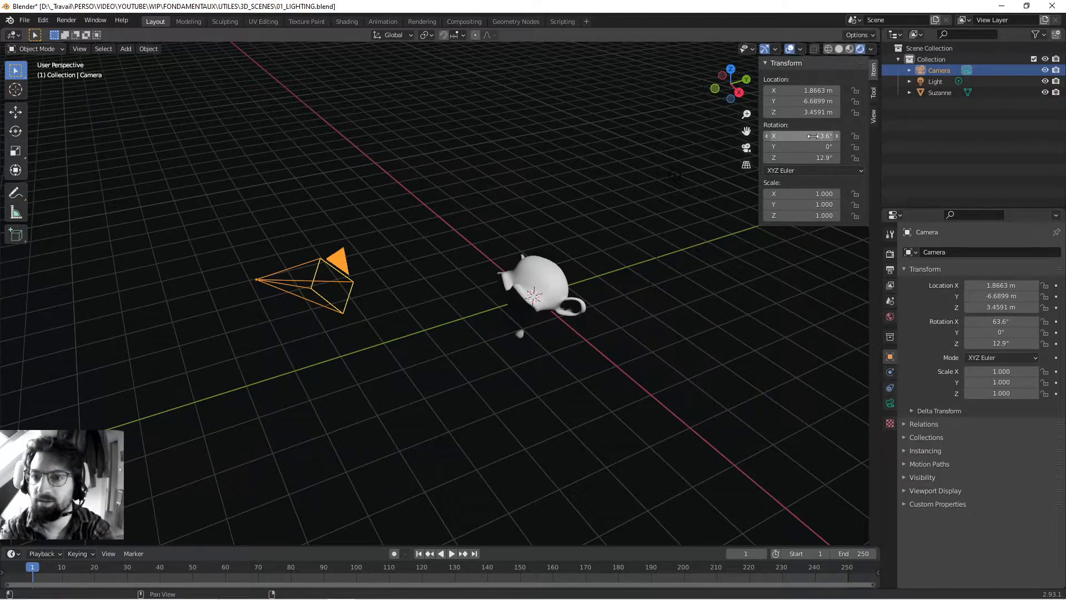
key(BackSpace)
key(BackSpace)
Step: Move the camera back along the Y axis to about -7.11 m, in front of the monkey head
middle_drag(625, 260, 608, 253)
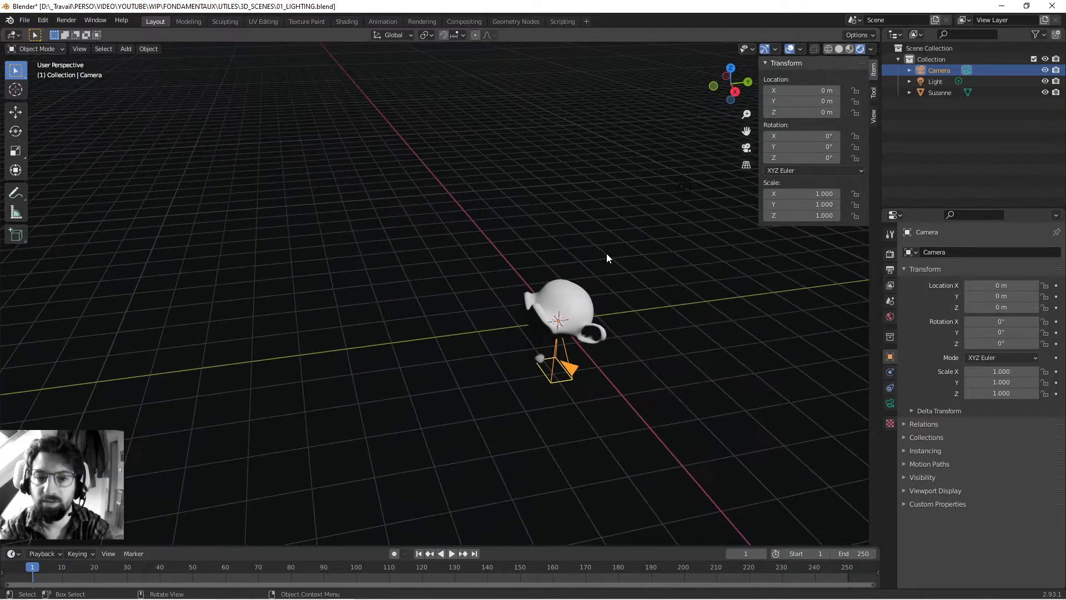
key(g)
key(y)
click(297, 312)
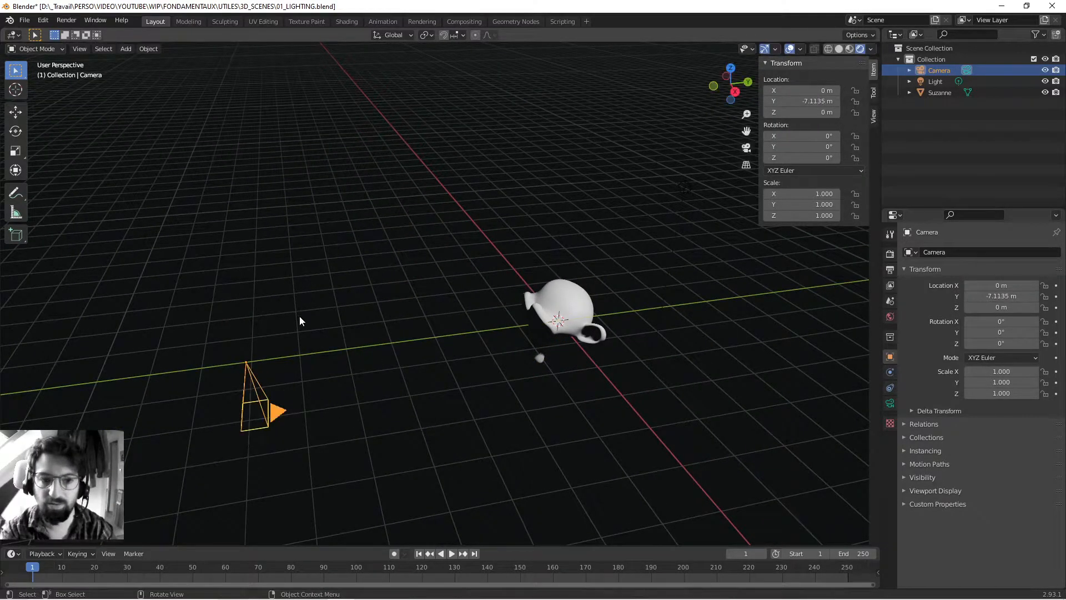
middle_drag(298, 311, 352, 378)
key(r)
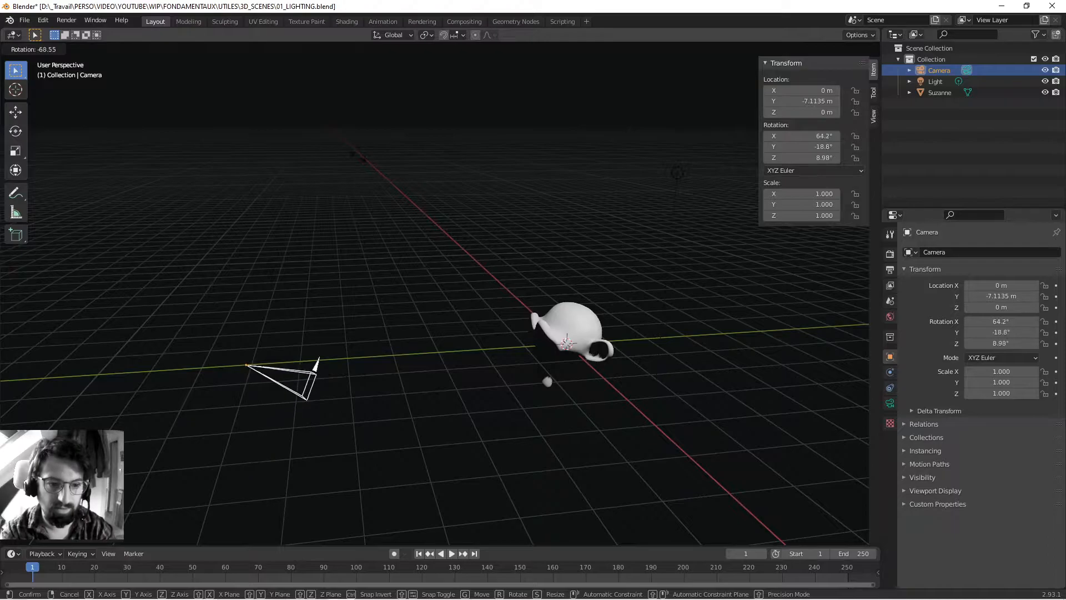
right_click(349, 214)
Step: Rotate the camera about the global X axis by exactly 90° so that it faces the monkey head
middle_drag(454, 362, 458, 373)
key(r)
key(x)
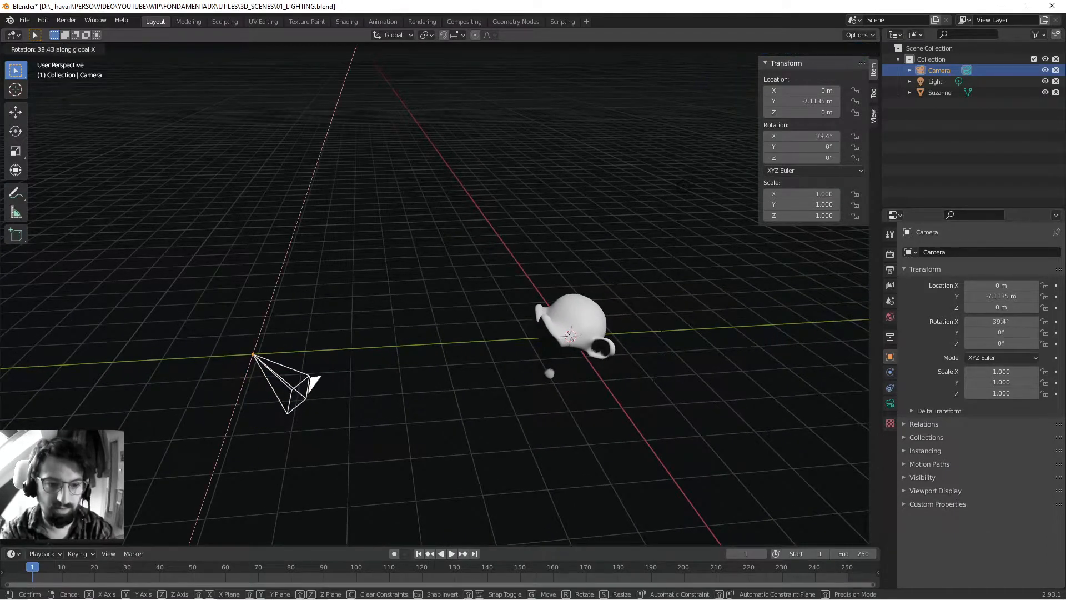
click(357, 443)
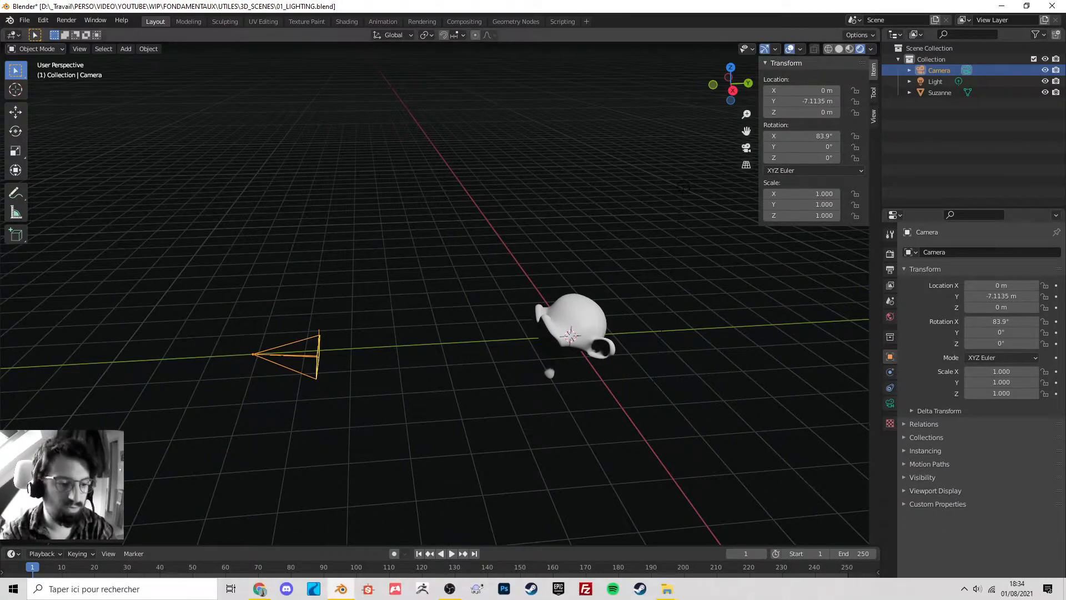
click(47, 534)
click(154, 495)
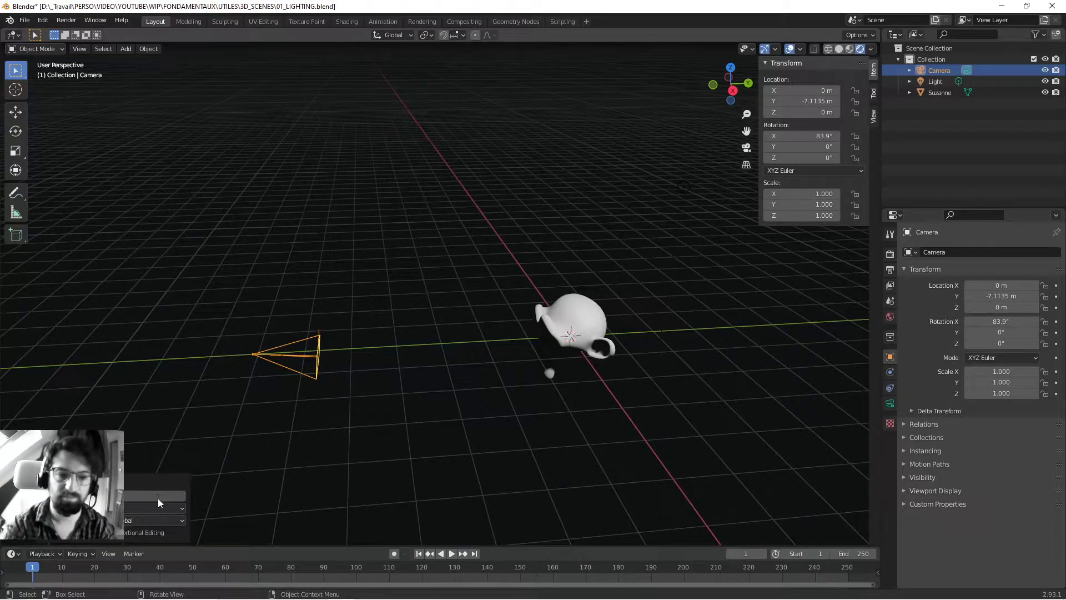
text(90)
key(Return)
Step: Check the monkey head's framing through the camera and return to the free perspective view
middle_drag(257, 302, 301, 347)
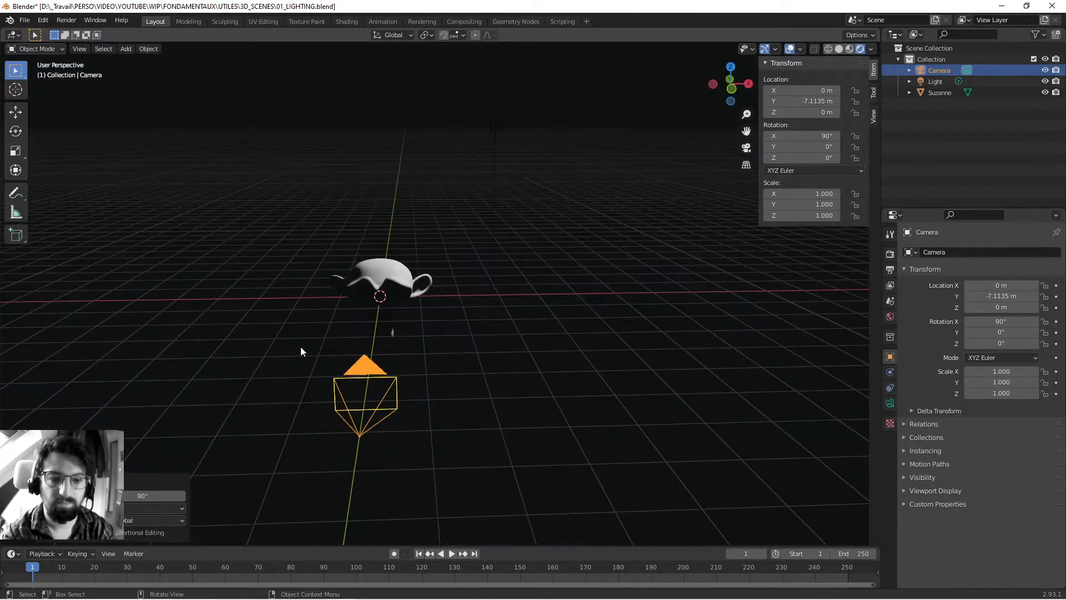
key(KP_0)
scroll(476, 356, up, 5)
scroll(471, 357, down, 2)
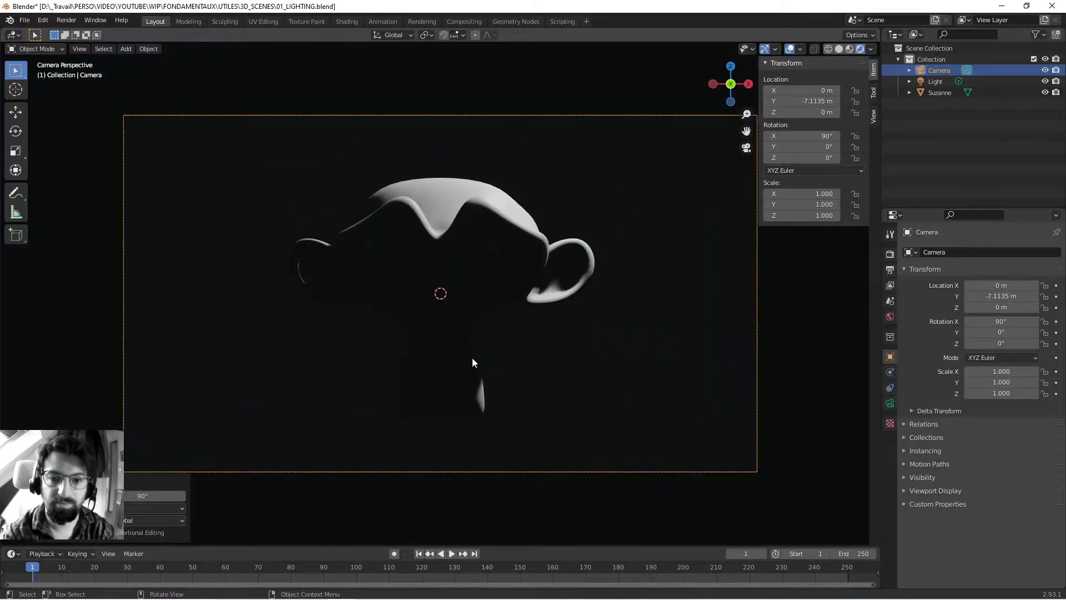
key(KP_0)
middle_drag(472, 363, 408, 354)
Step: Deselect the camera, save the file and hide the viewport's transform values
click(409, 356)
key(ctrl+s)
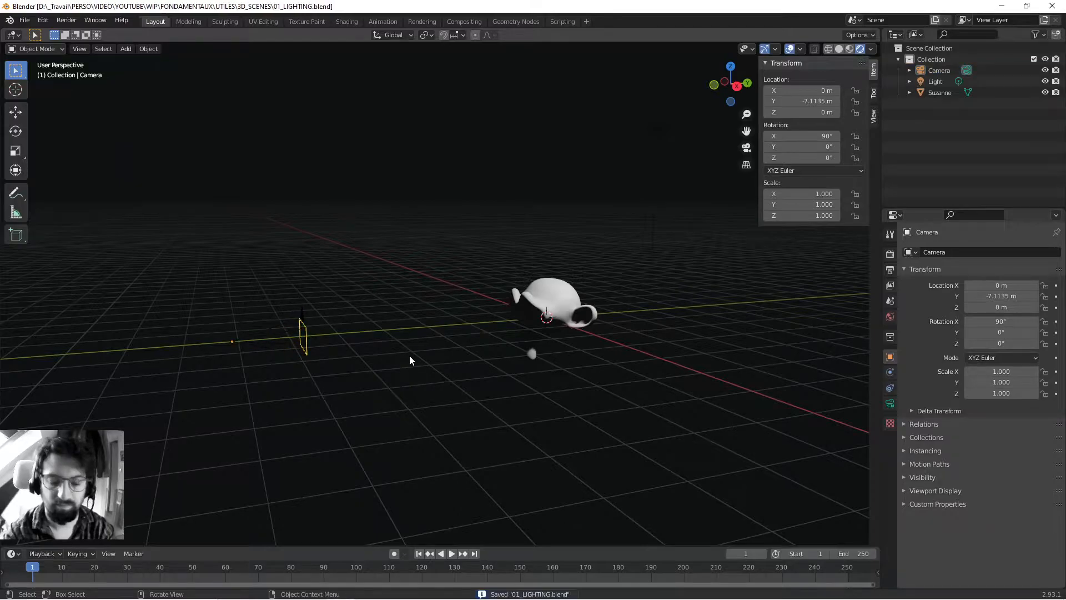
key(n)
mouse_move(410, 361)
middle_down()
mouse_move(373, 388)
mouse_move(397, 363)
mouse_move(389, 362)
middle_up()
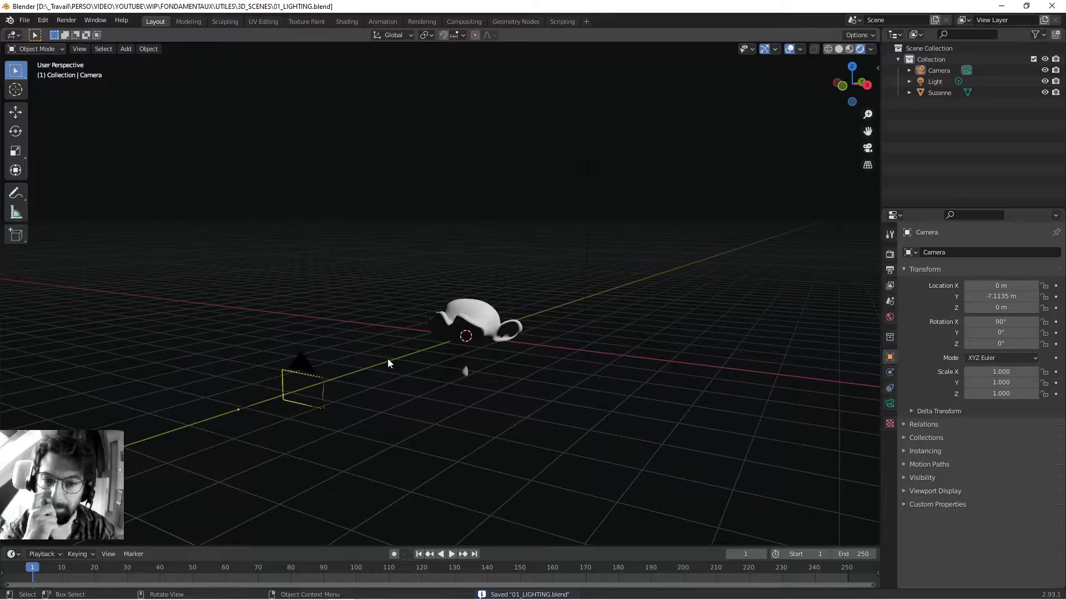
Step: Delete the existing light above the monkey head and save the file
key(KP_0)
middle_drag(417, 321, 461, 299)
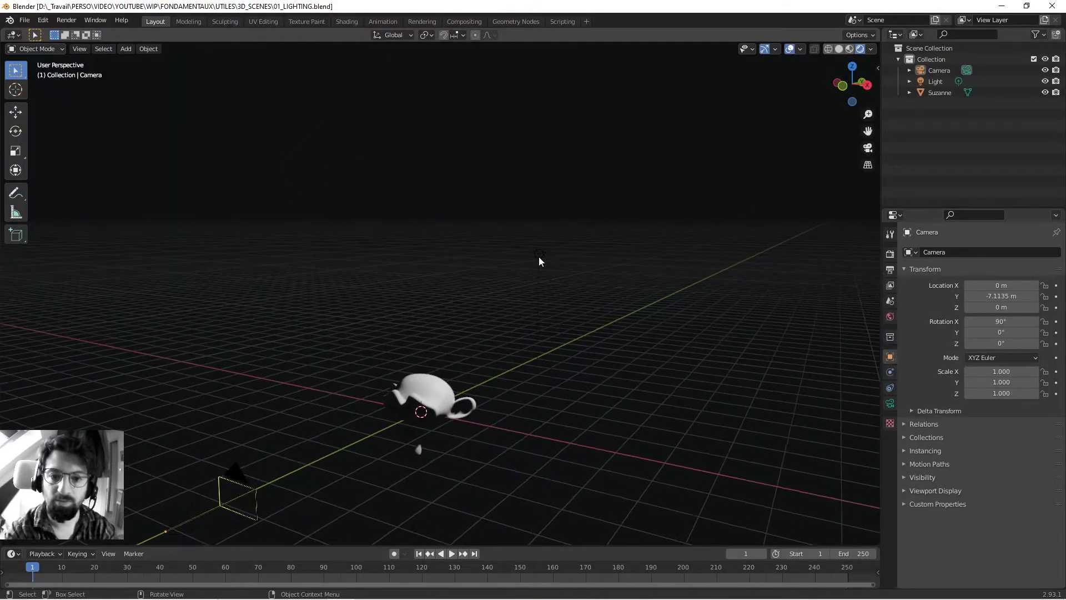
key(Delete)
key(ctrl+s)
Step: Check the unlit scene through the camera and add a spot light at the scene origin
key(KP_0)
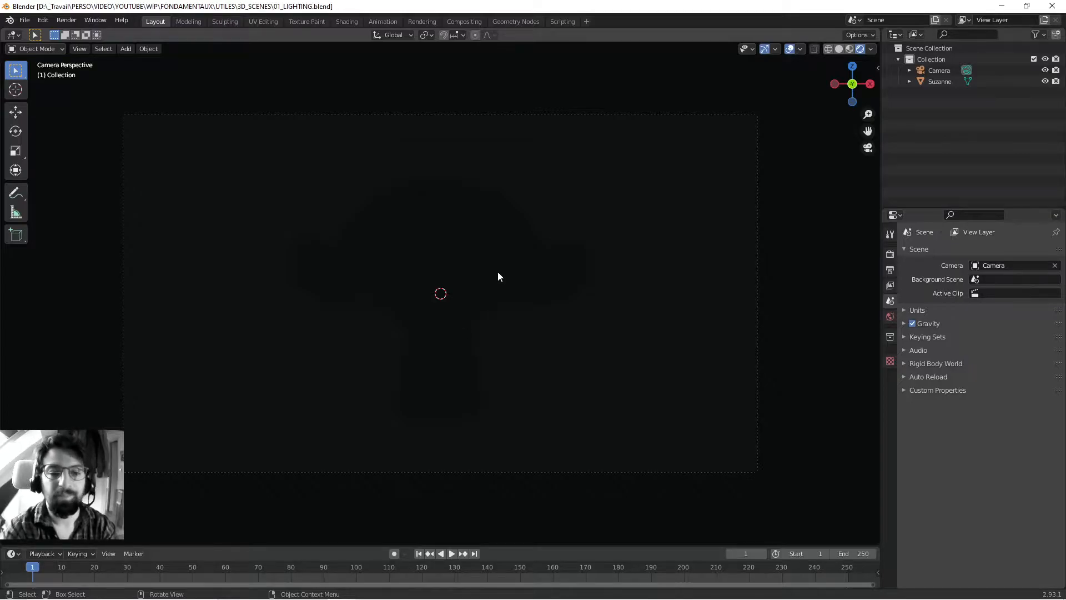
middle_drag(507, 274, 548, 323)
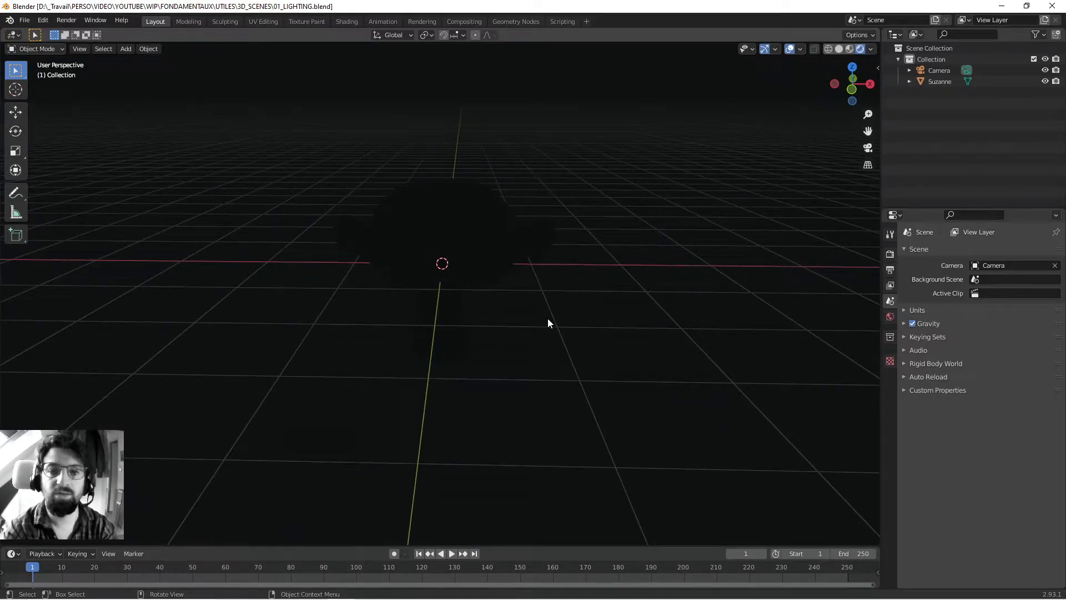
middle_drag(549, 316, 528, 330)
key(shift+a)
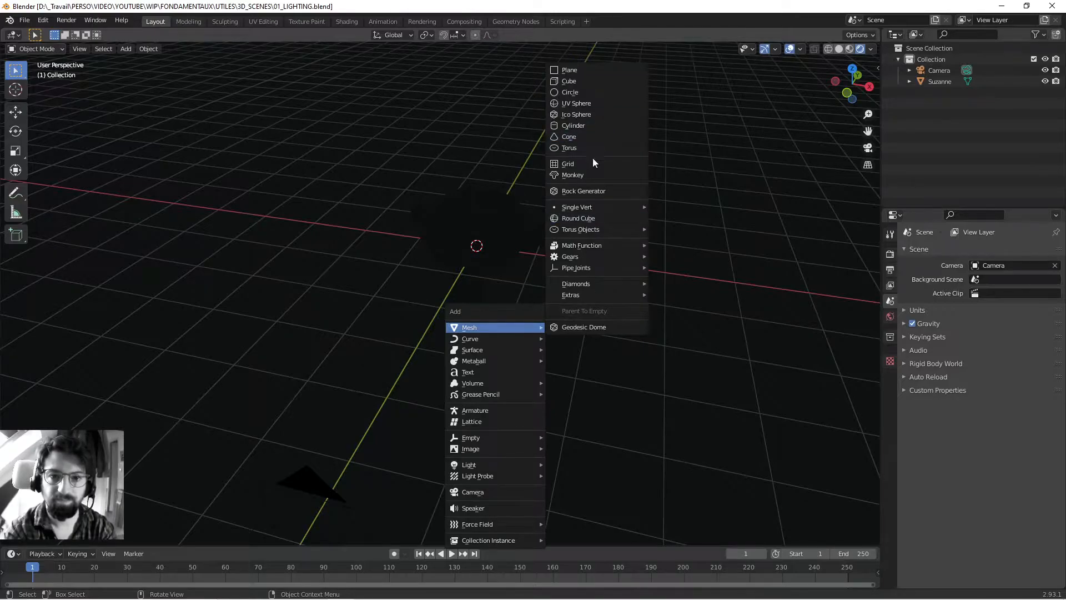
mouse_move(510, 466)
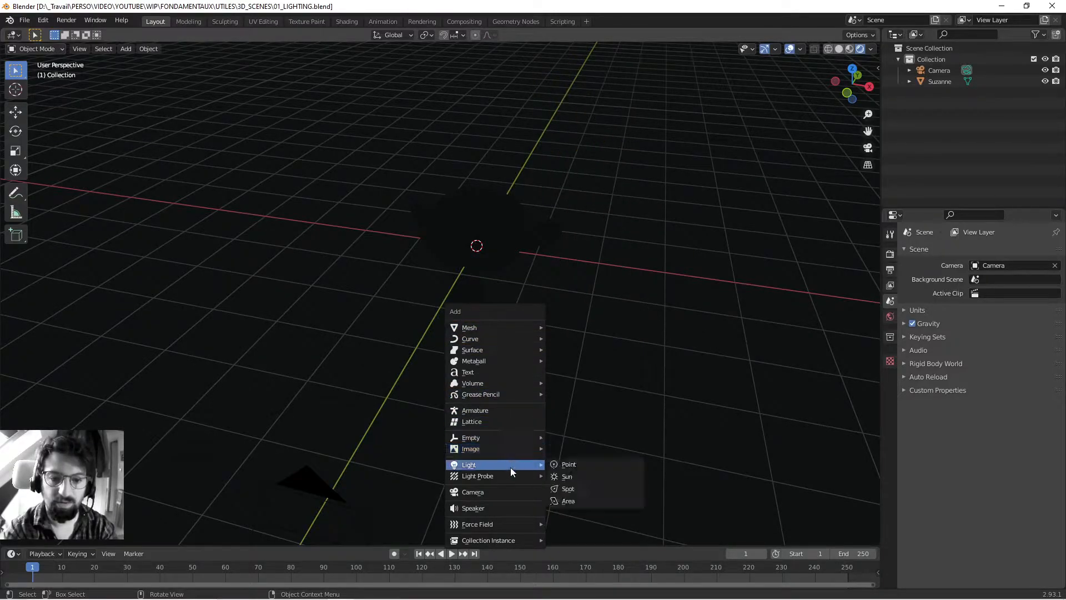
click(567, 488)
Step: Raise the spot light along the Z axis to about 3.43 m, above the monkey head
middle_drag(555, 422, 471, 332)
key(g)
key(z)
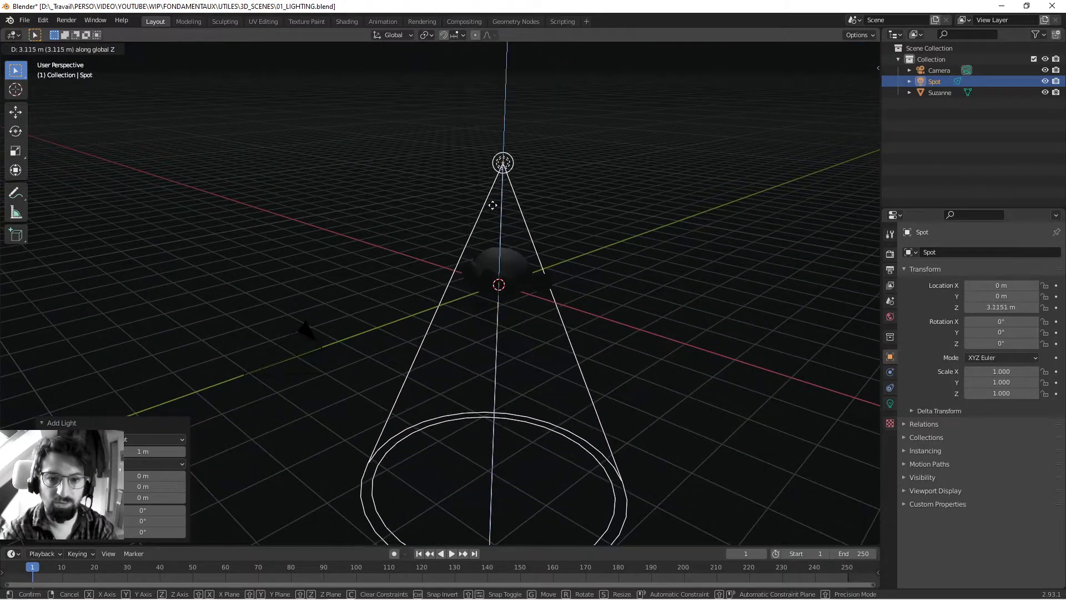
click(488, 226)
Step: Move the spot light along X to about -2.92 m and along Y to about -2.66 m
middle_drag(488, 226, 546, 289)
key(g)
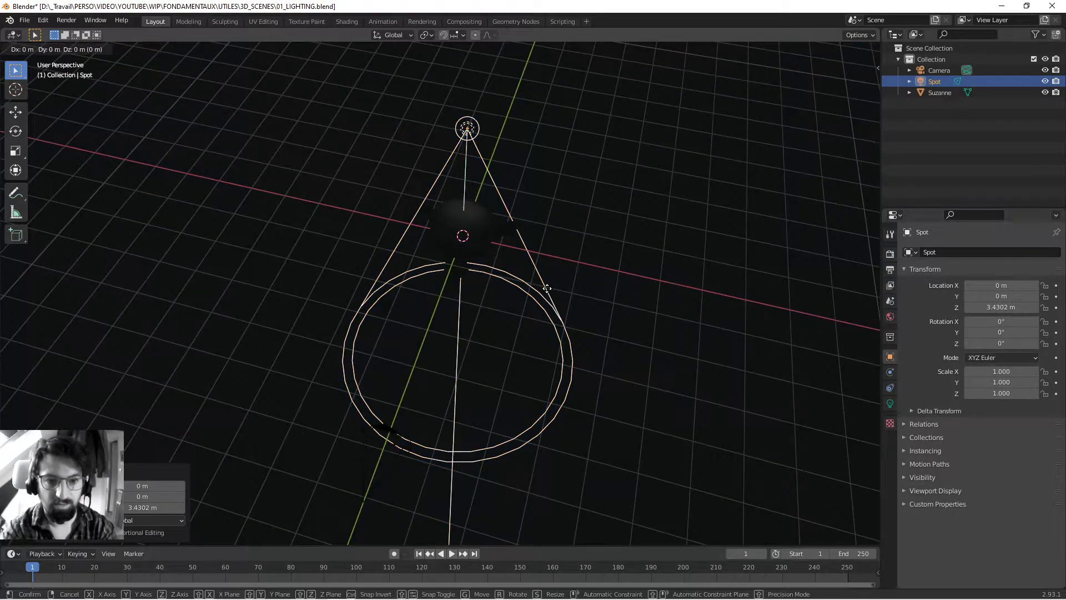
key(x)
click(421, 254)
key(g)
key(y)
click(376, 309)
Step: Rotate the spot light from several view angles to aim it at the head, to about X 24.5°, Y -47.3°, Z 11.7°
middle_drag(481, 346, 522, 351)
key(r)
click(511, 257)
key(r)
click(558, 289)
middle_drag(557, 290, 424, 327)
key(r)
click(523, 332)
Step: Move the spot light horizontally, keeping its height, to about X -3.44 m, Y -4.77 m
middle_drag(523, 332, 492, 259)
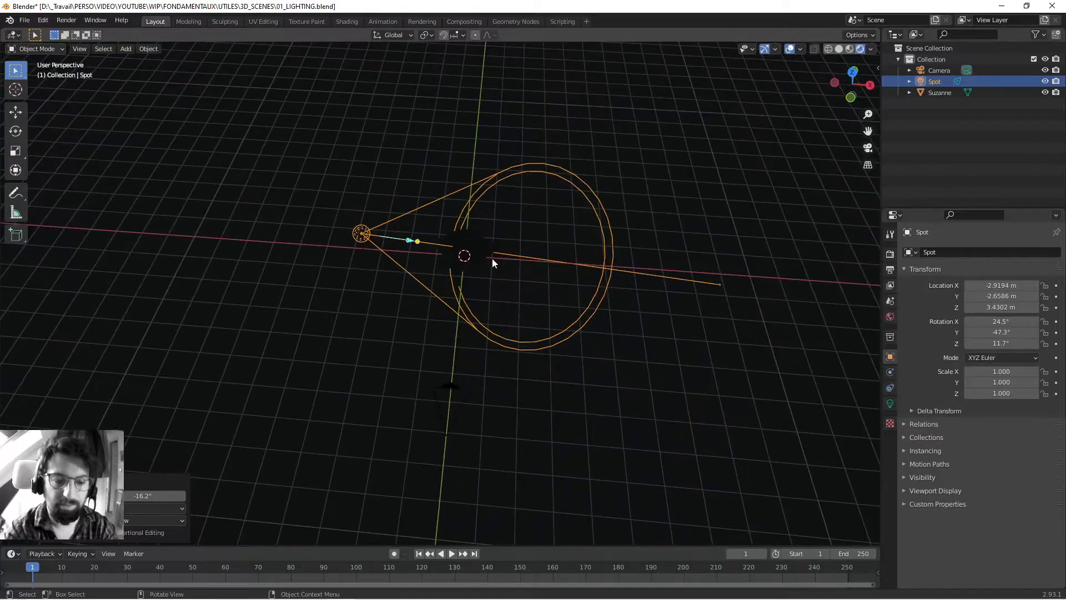
key(g)
key(shift+z)
click(460, 316)
Step: Re-aim the spot light at the monkey head with a rotation of about X 23.8°, Y -58.9°, Z 22.2°
key(r)
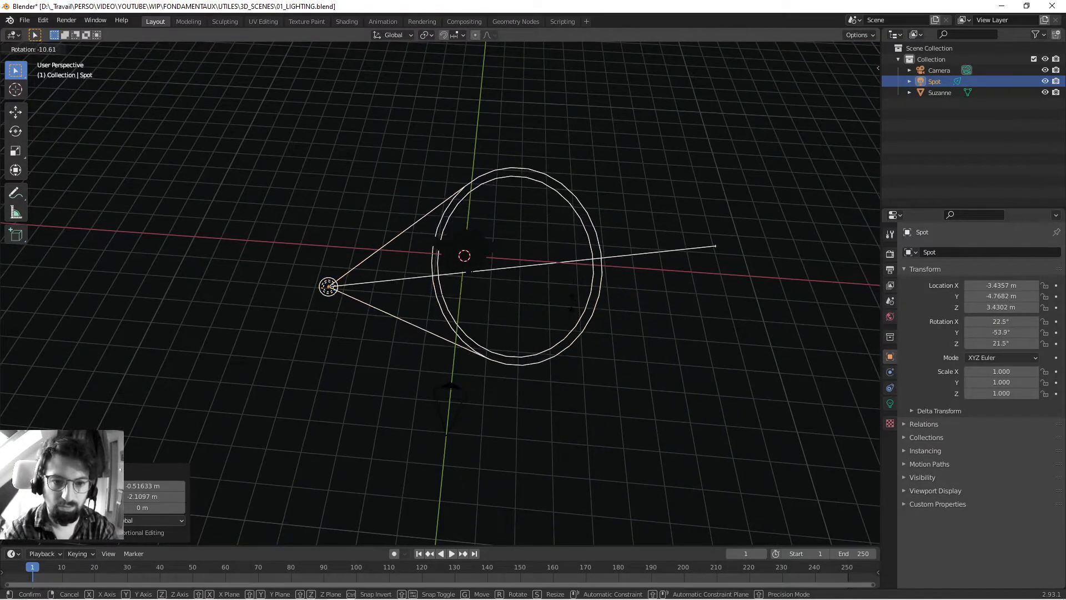
click(502, 328)
middle_drag(501, 327, 500, 270)
drag(393, 242, 405, 251)
middle_drag(526, 306, 518, 301)
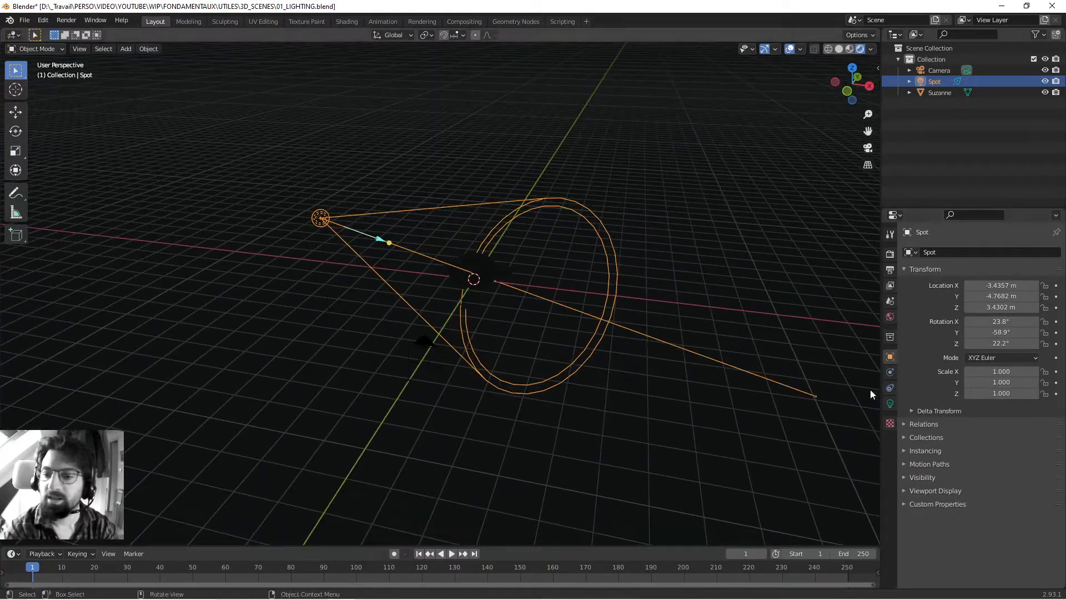
Step: Set the spot light's power to 100 W, deselect it and view the lit head through the camera
click(890, 403)
click(996, 325)
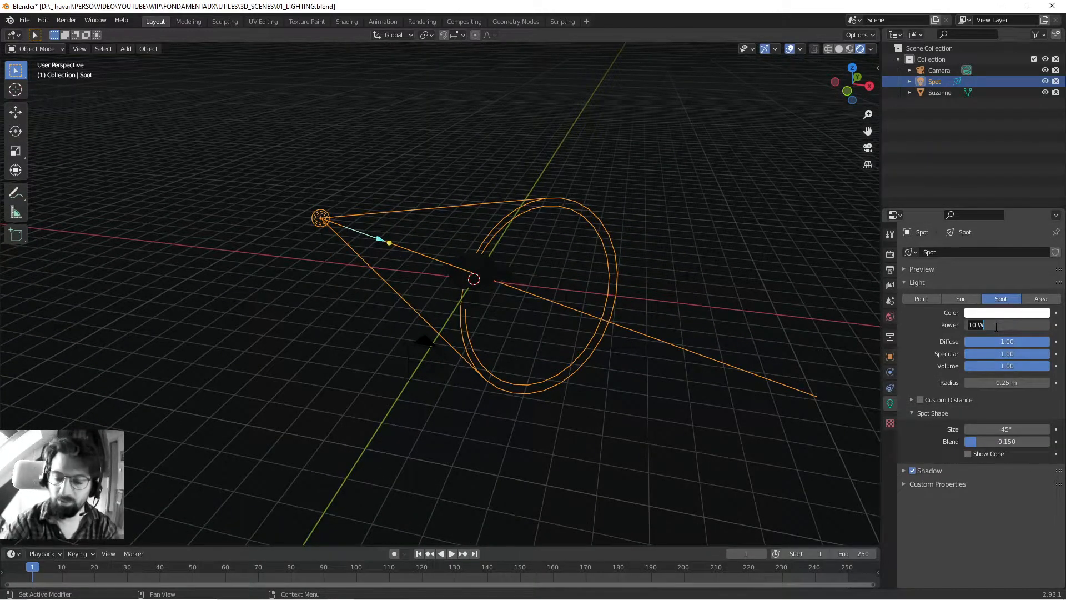
text(100)
key(Return)
middle_drag(621, 334, 573, 301)
click(590, 118)
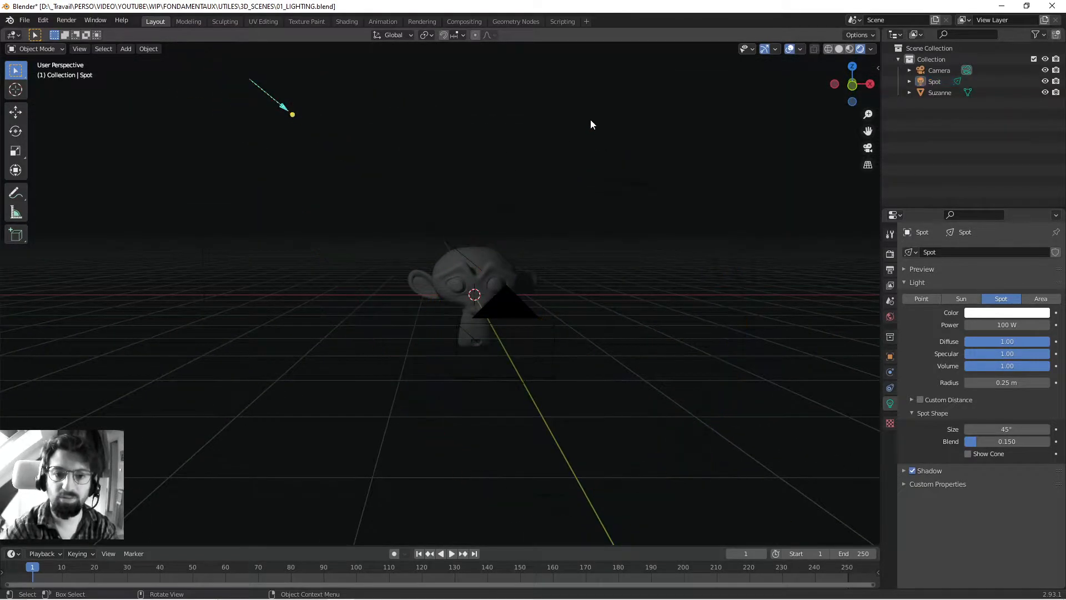
key(KP_0)
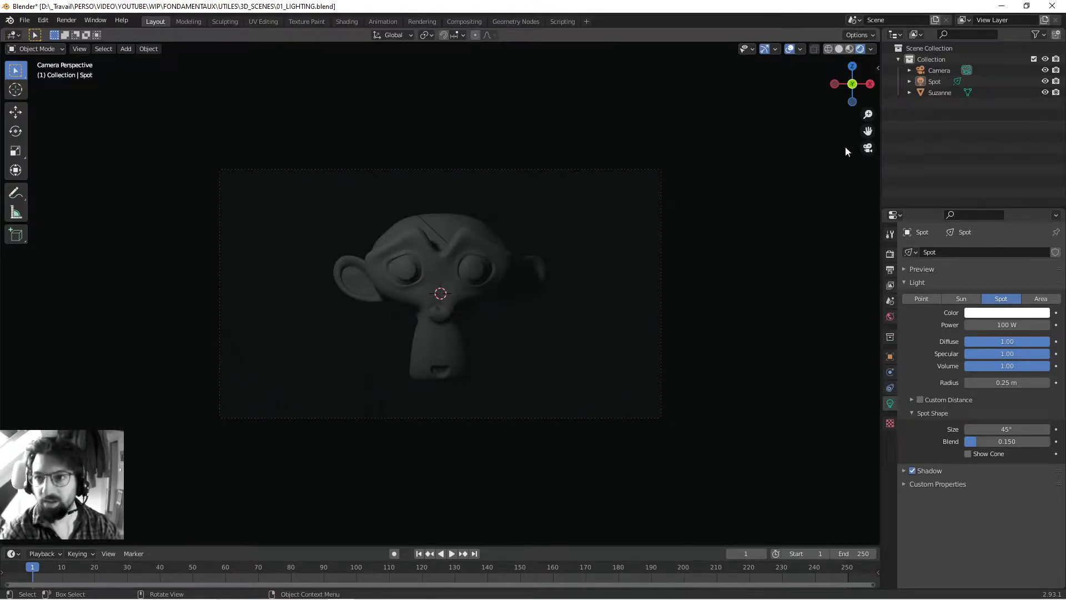
Step: Reselect the spot light, try a power of 200 W and settle on 150 W
click(935, 82)
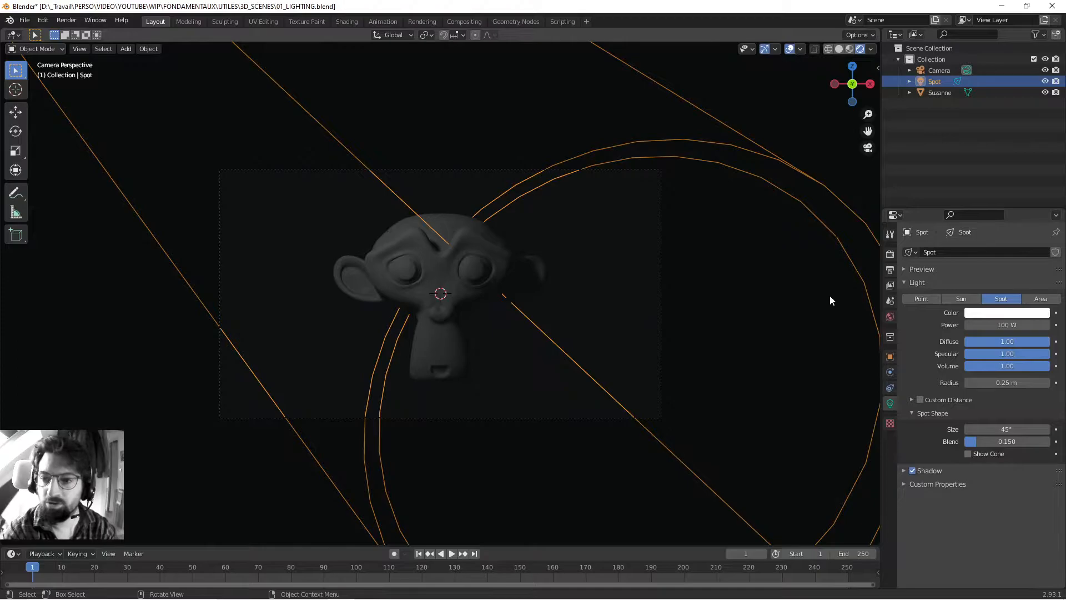
click(1001, 325)
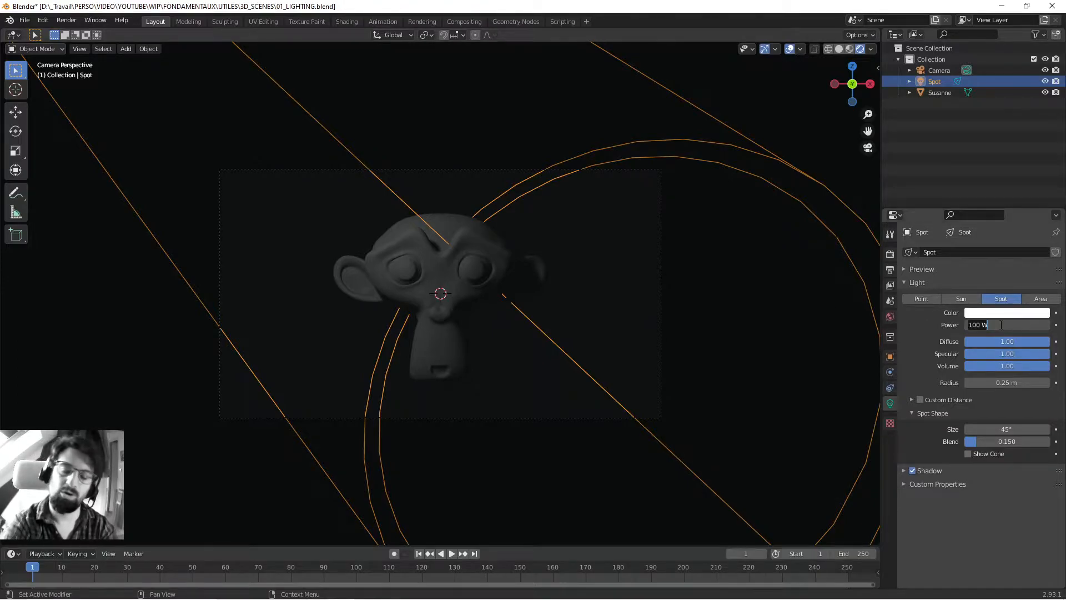
text(200)
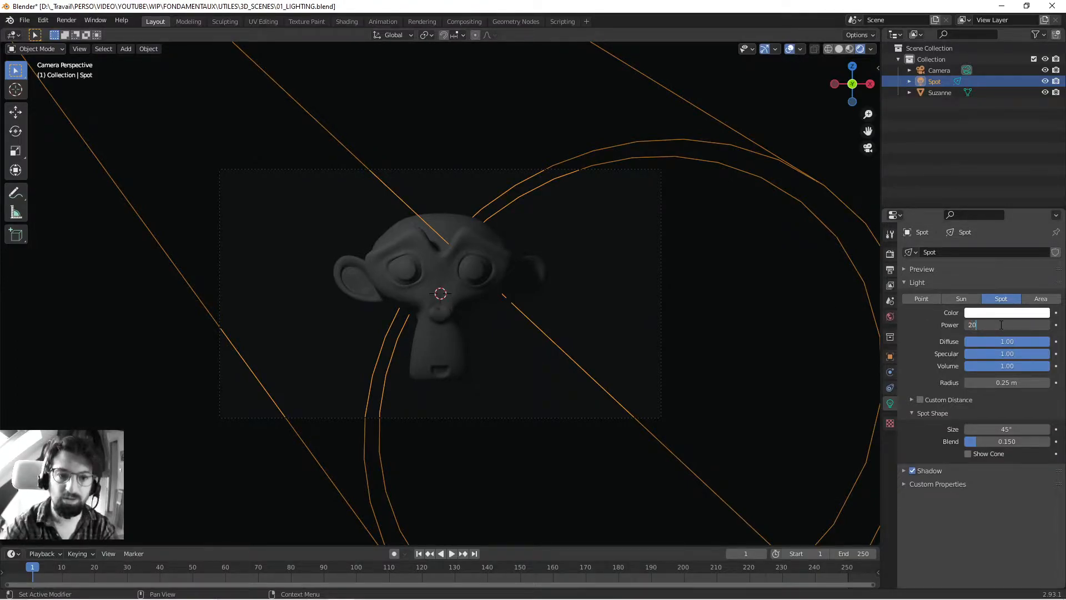
key(Return)
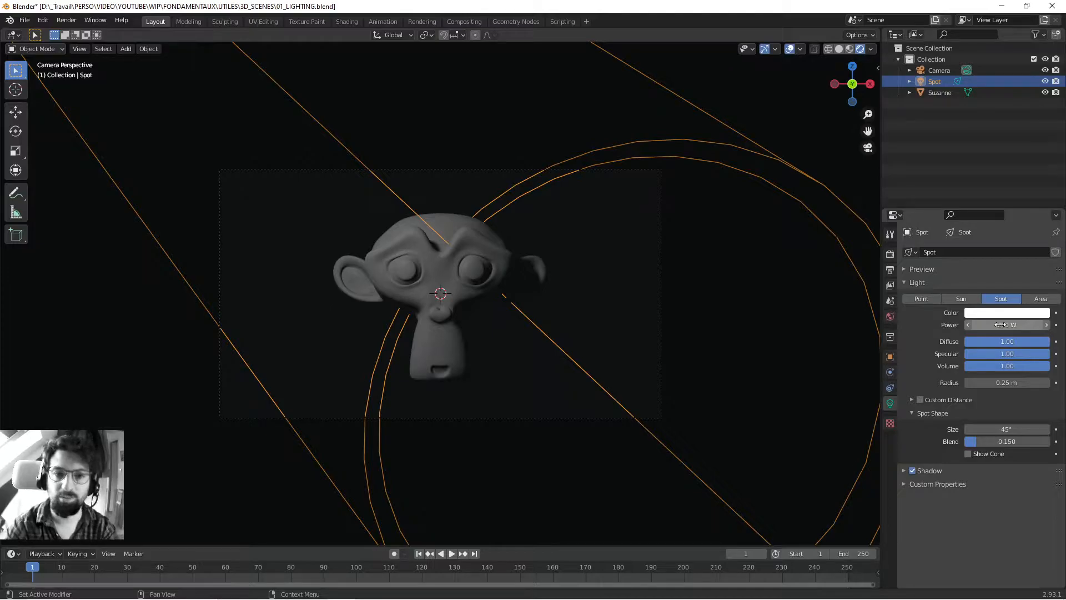
click(1001, 325)
text(150)
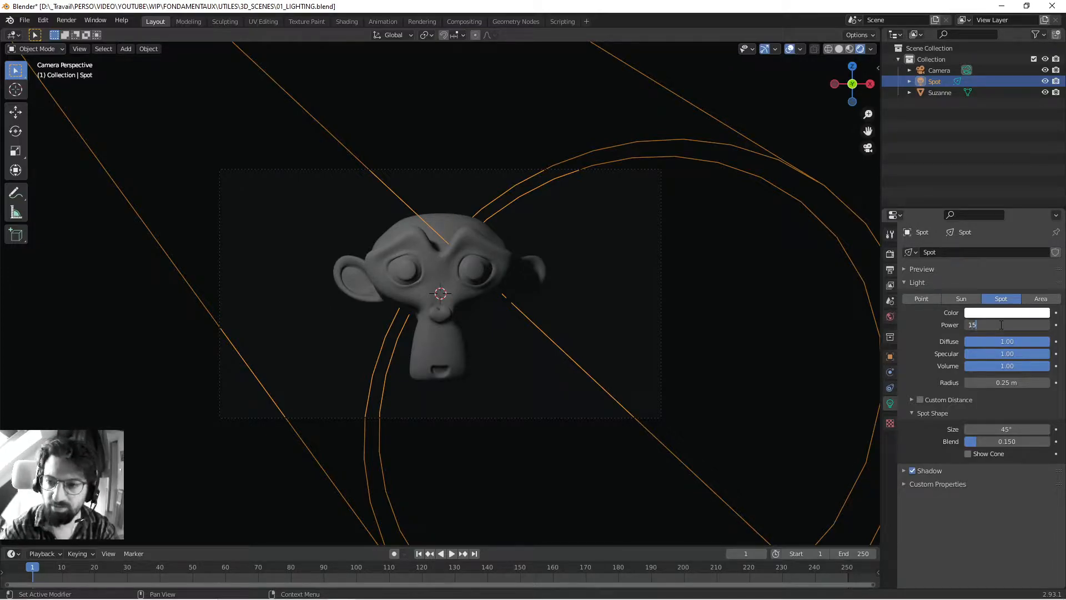
key(Return)
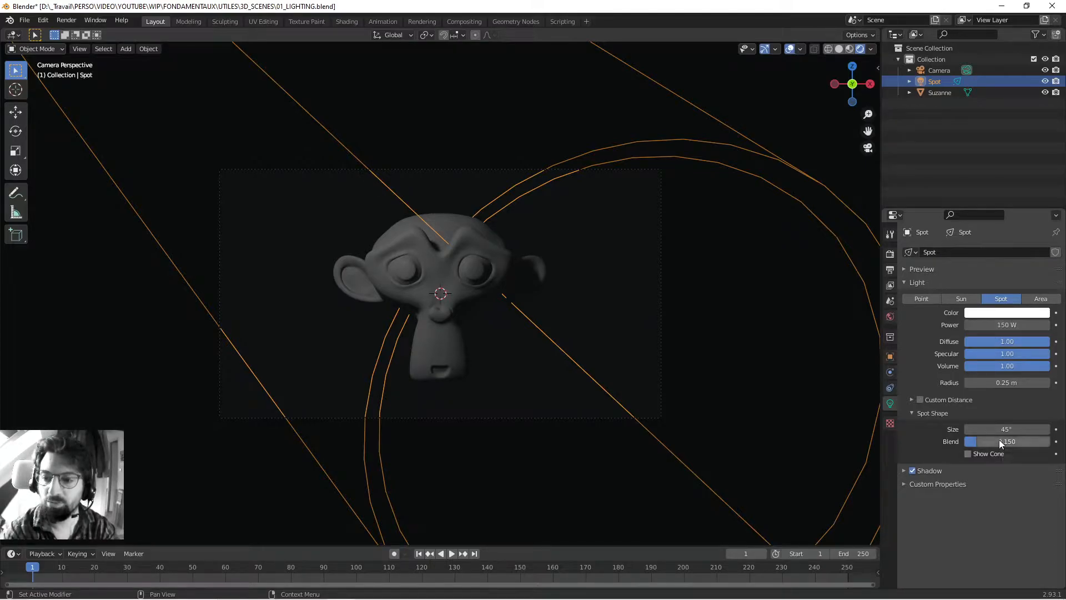
Step: Set the spot light's blend to 1.000 and cone size to about 25.9°, and rotate it about -6.1° to re-aim at the head
drag(995, 441, 1025, 430)
middle_drag(782, 383, 627, 323)
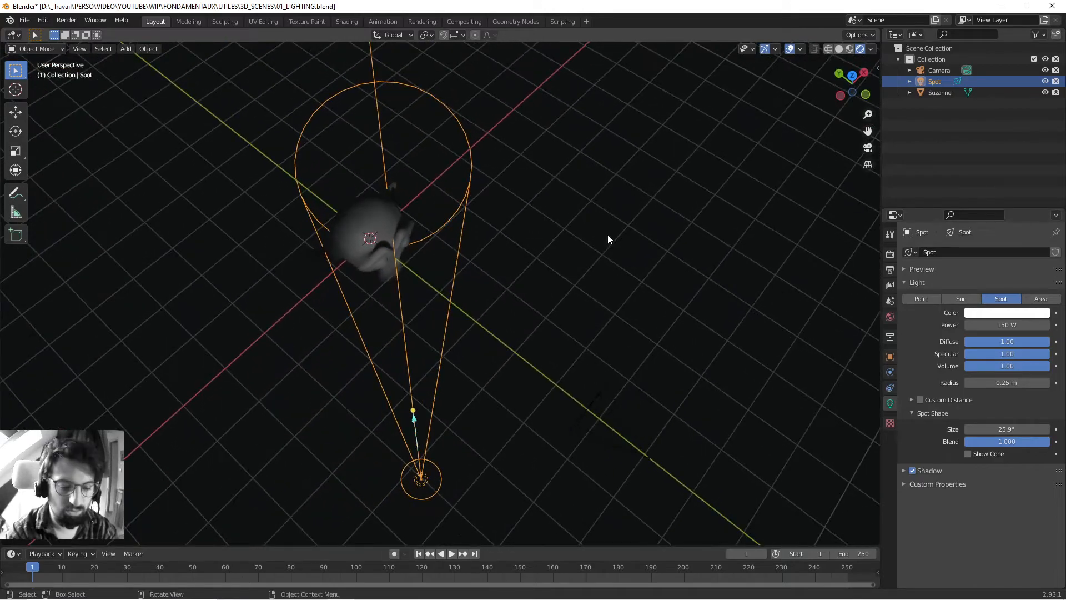
key(r)
click(570, 223)
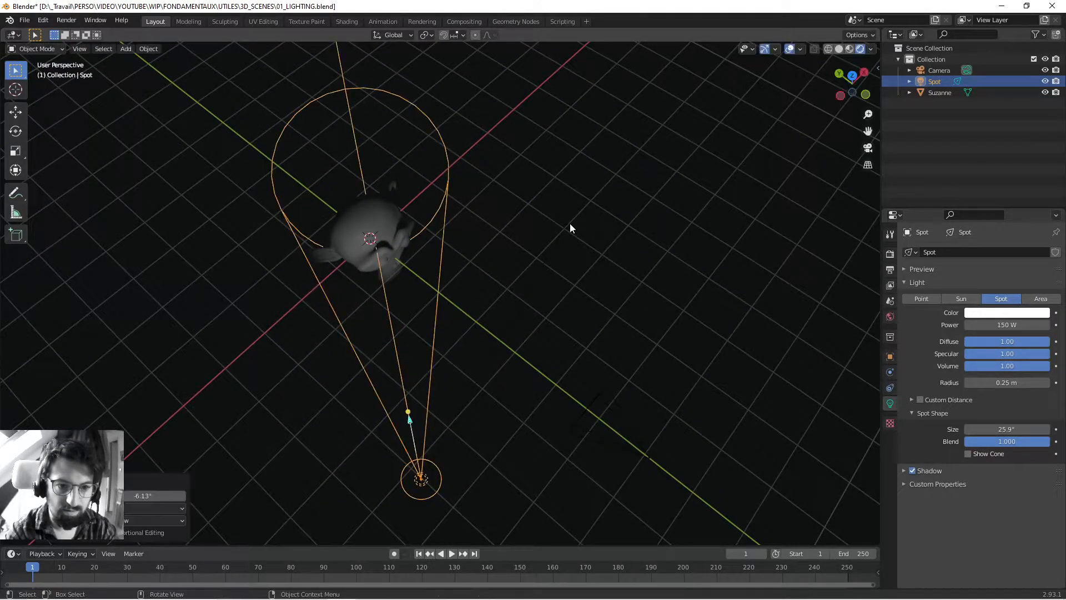
Step: Through the camera view, set the spot light's power to 200 W and save the file
key(KP_0)
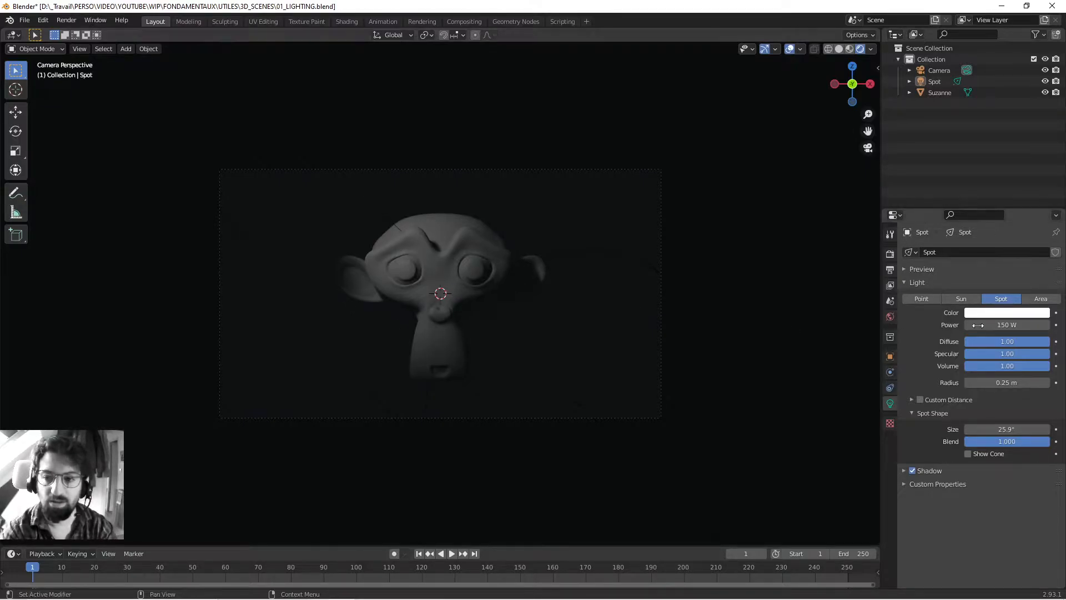
click(1002, 325)
text(200)
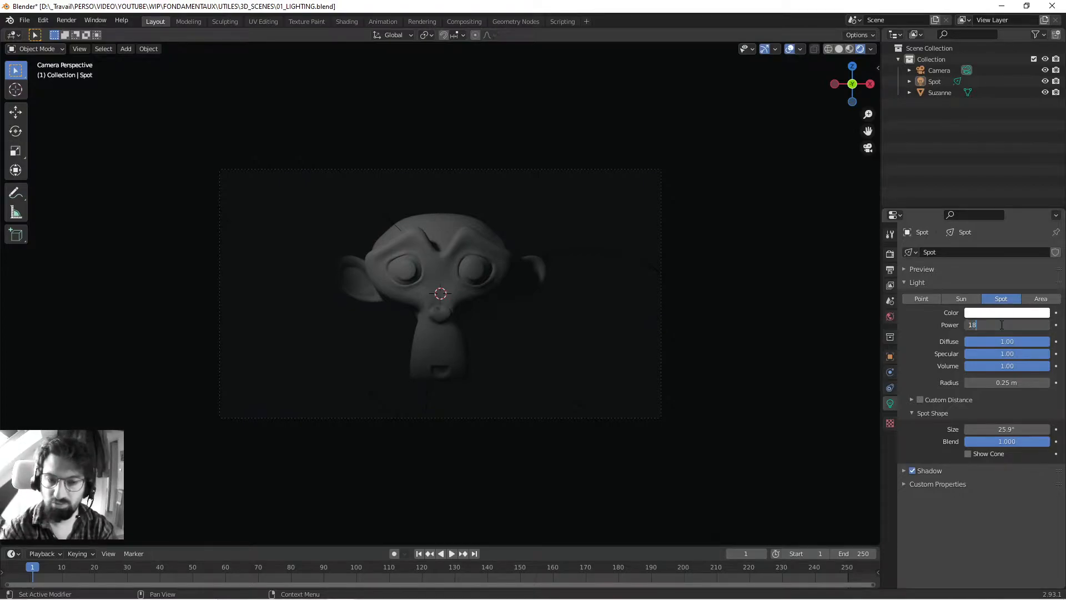
key(Return)
click(1001, 325)
text(200)
key(Return)
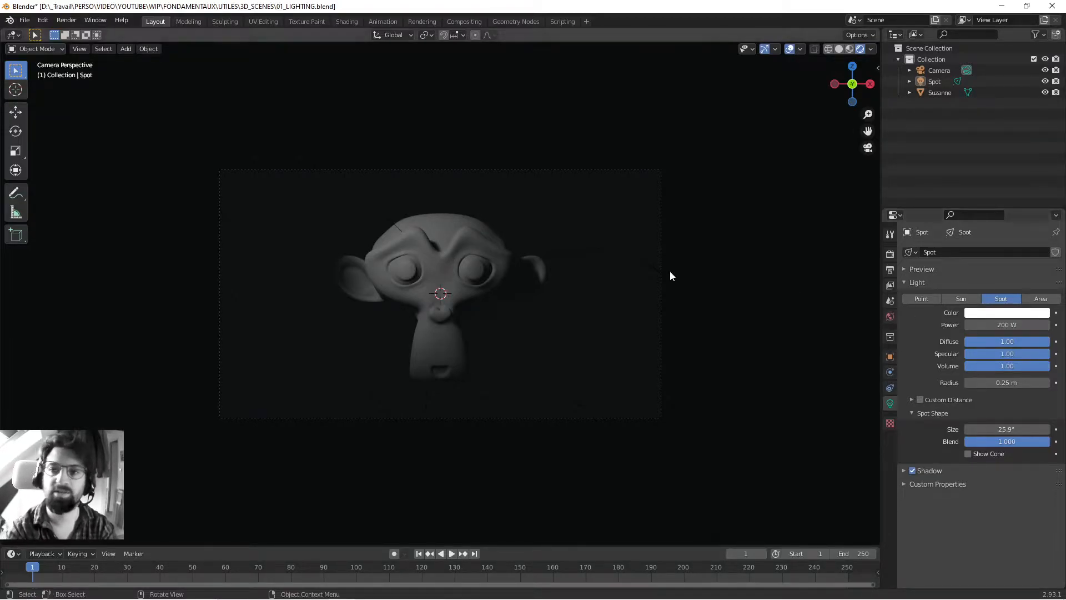
middle_drag(452, 239, 615, 380)
key(ctrl+s)
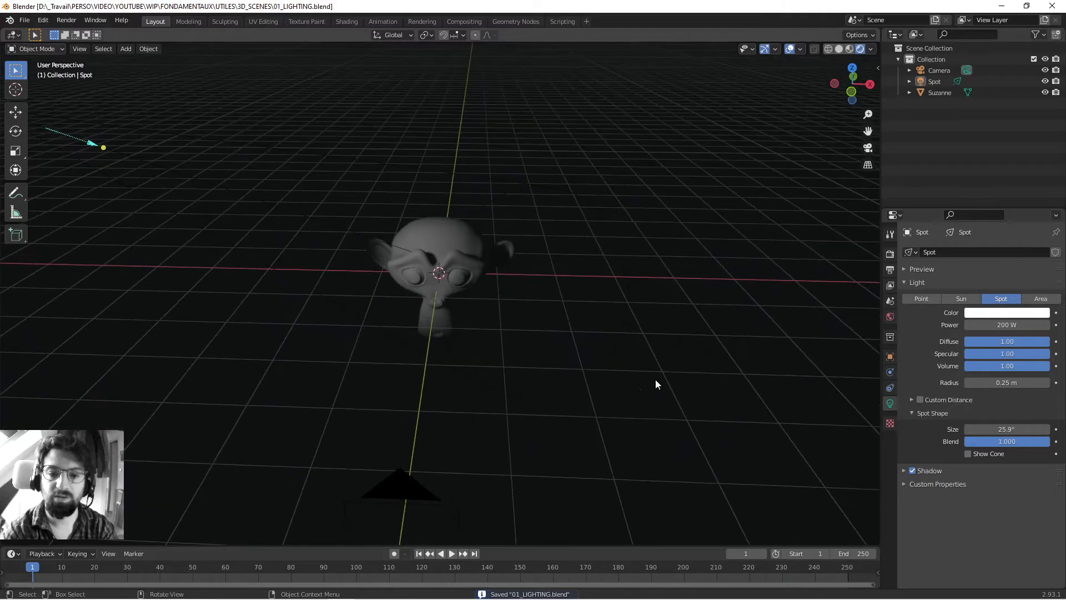
Step: Add an area light at the scene centre with a size of 2.55 m
middle_drag(540, 356, 533, 338)
key(shift+a)
mouse_move(533, 338)
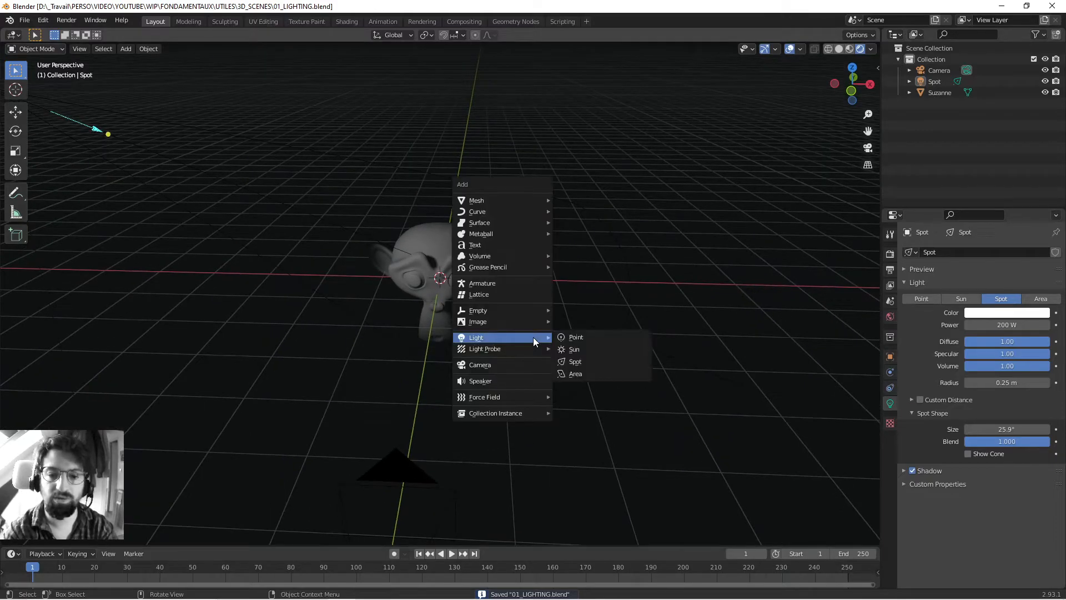
click(584, 373)
mouse_move(498, 360)
middle_down()
mouse_move(488, 326)
mouse_move(483, 354)
mouse_move(502, 380)
mouse_move(488, 348)
middle_up()
drag(127, 451, 177, 451)
Step: Move the area light down about 1.92 m along Z and rotate it 180° to shine up at the monkey head
middle_drag(344, 305, 353, 329)
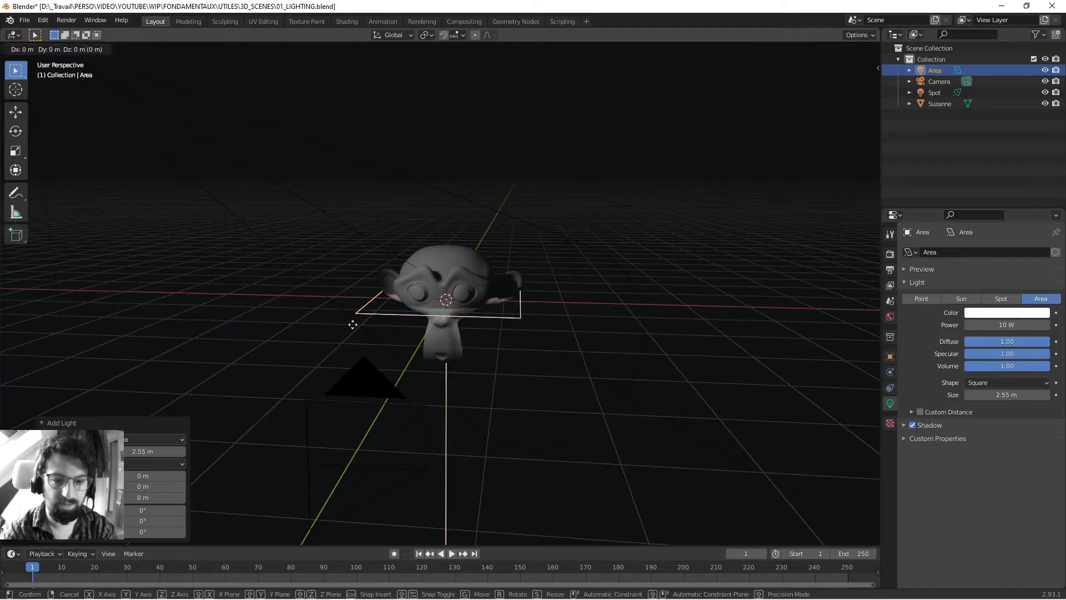
key(g)
key(z)
click(344, 430)
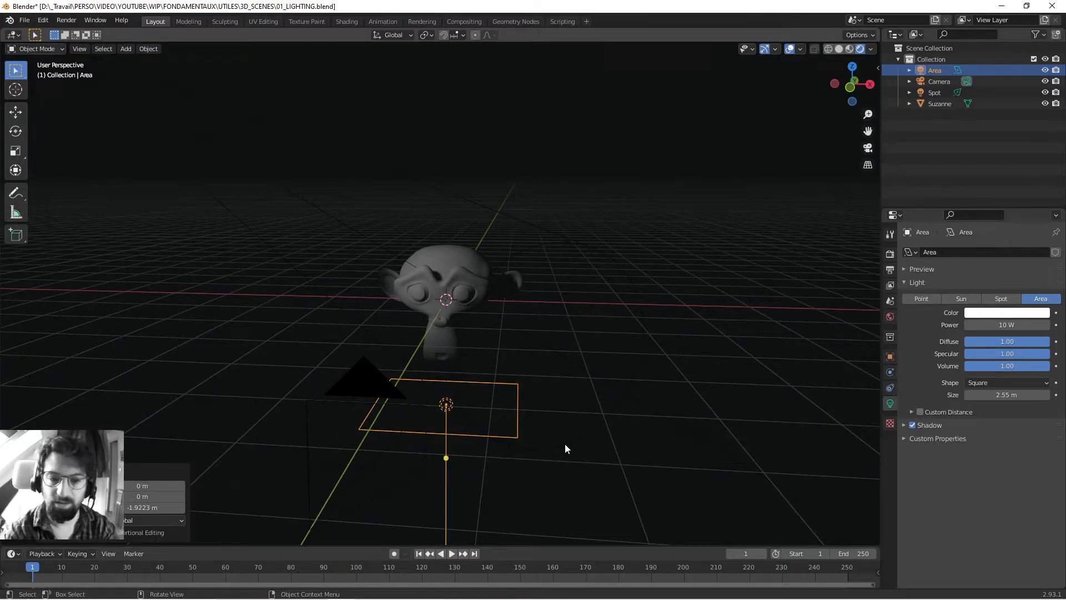
key(r)
click(471, 365)
Step: Move the area light in front of the monkey head, by about 0.44 m in X and -1.55 m in Y
mouse_move(470, 365)
middle_down()
mouse_move(320, 354)
mouse_move(454, 377)
middle_up()
key(g)
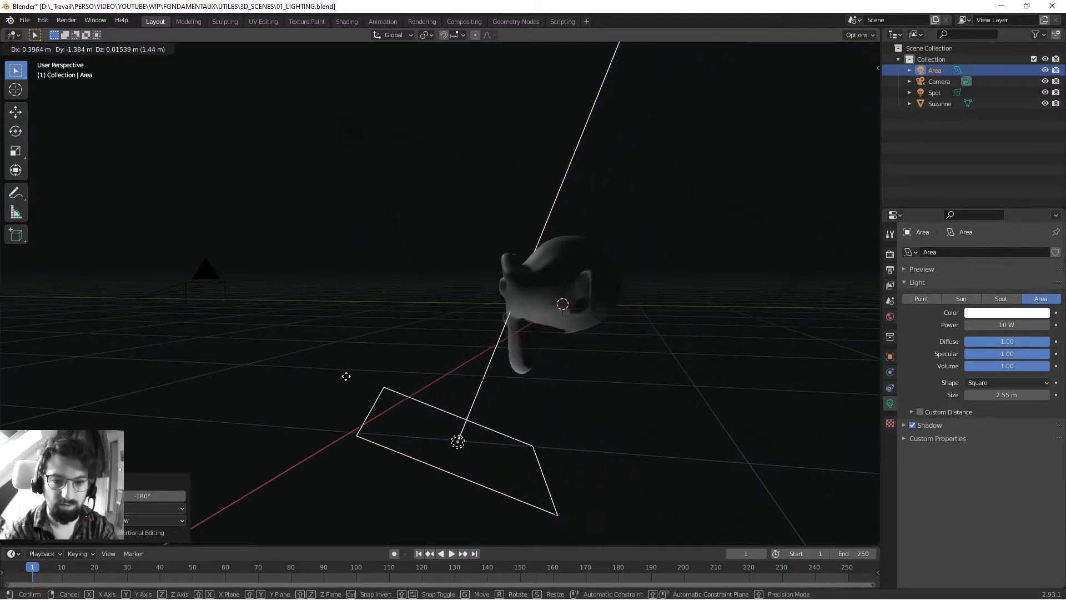
click(308, 343)
middle_drag(308, 343, 447, 349)
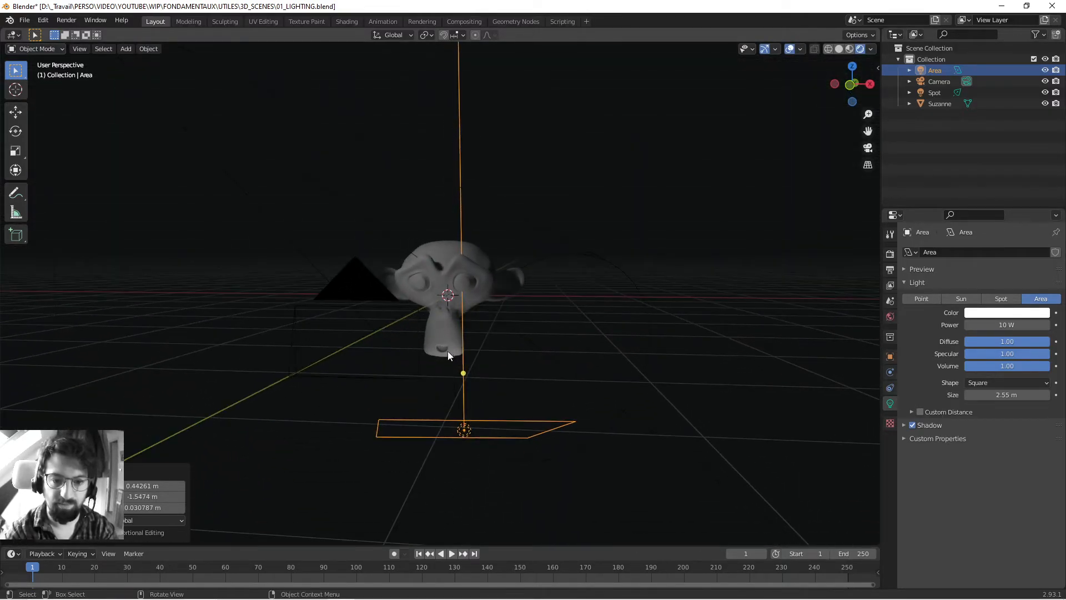
Step: In the camera view, rotate the area light by about -3.96° to aim it at the monkey head
key(KP_1)
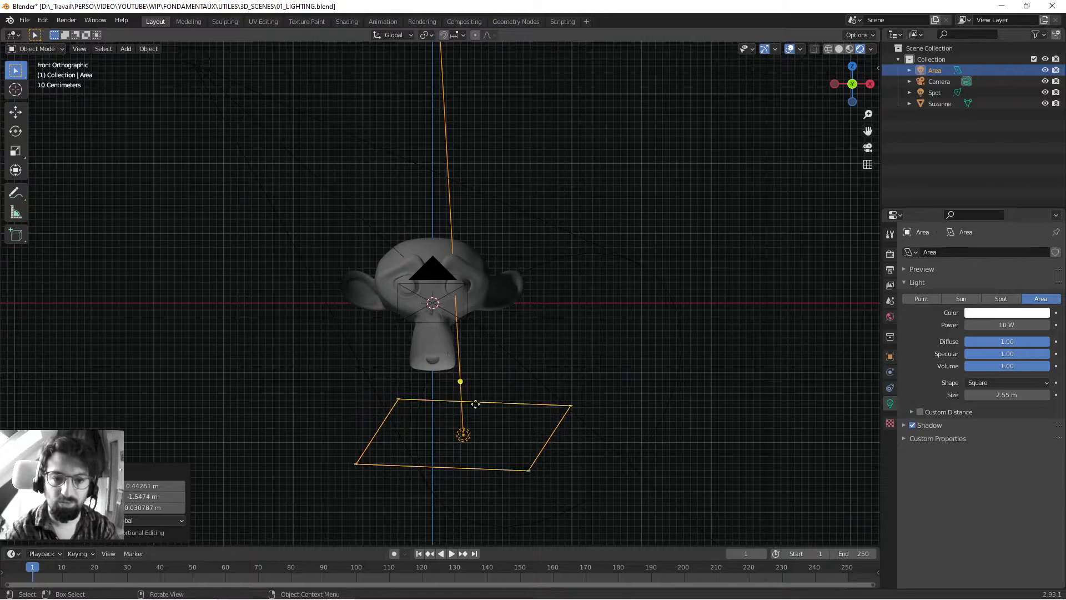
scroll(475, 404, up, 3)
scroll(475, 404, down, 1)
key(KP_0)
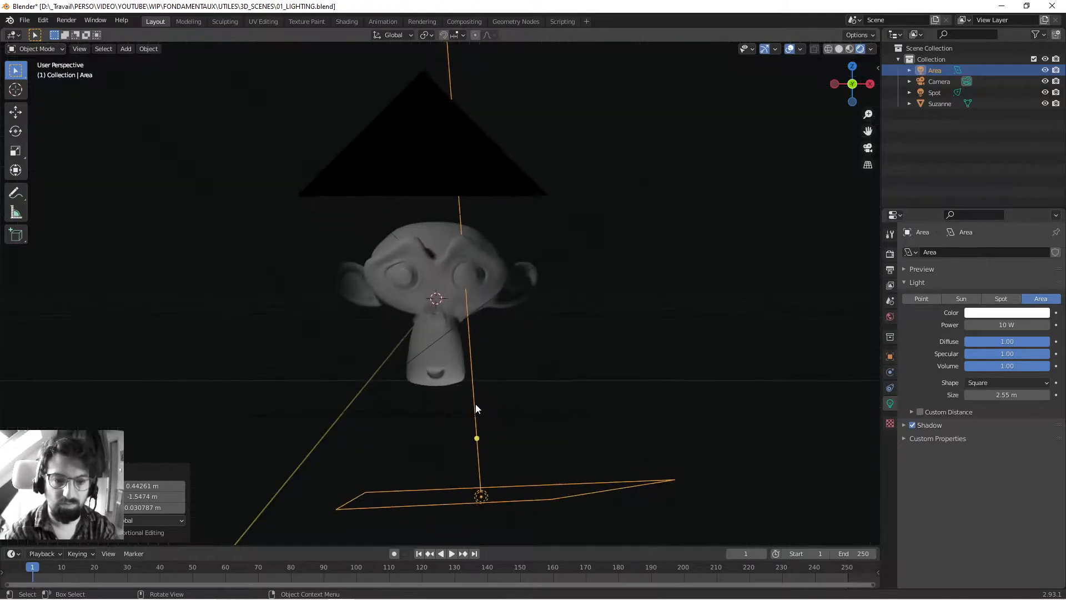
scroll(476, 404, up, 3)
shift+middle_drag(563, 396, 524, 361)
key(r)
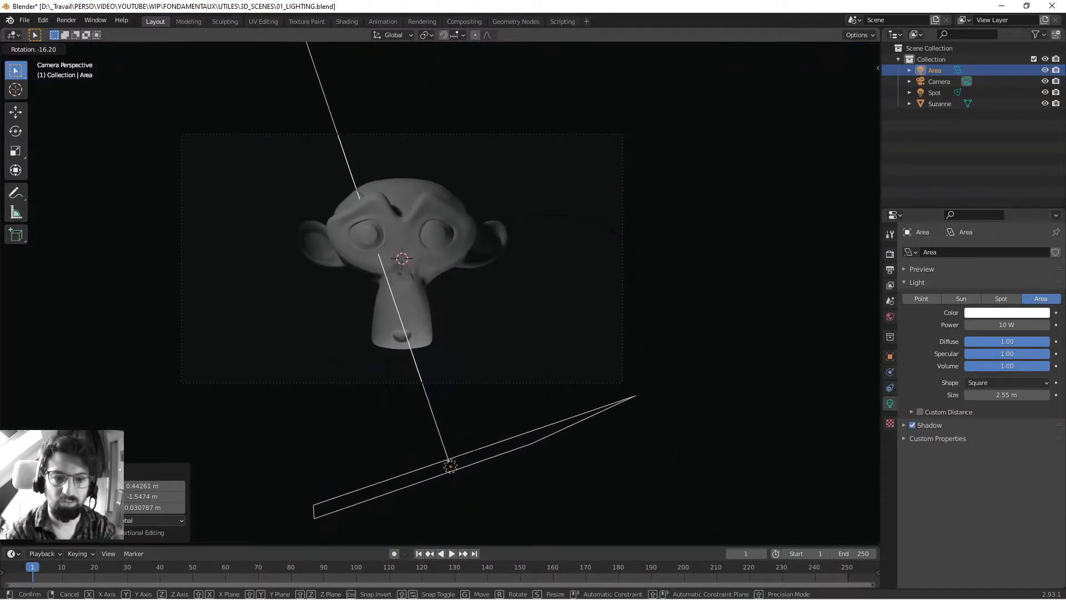
click(670, 381)
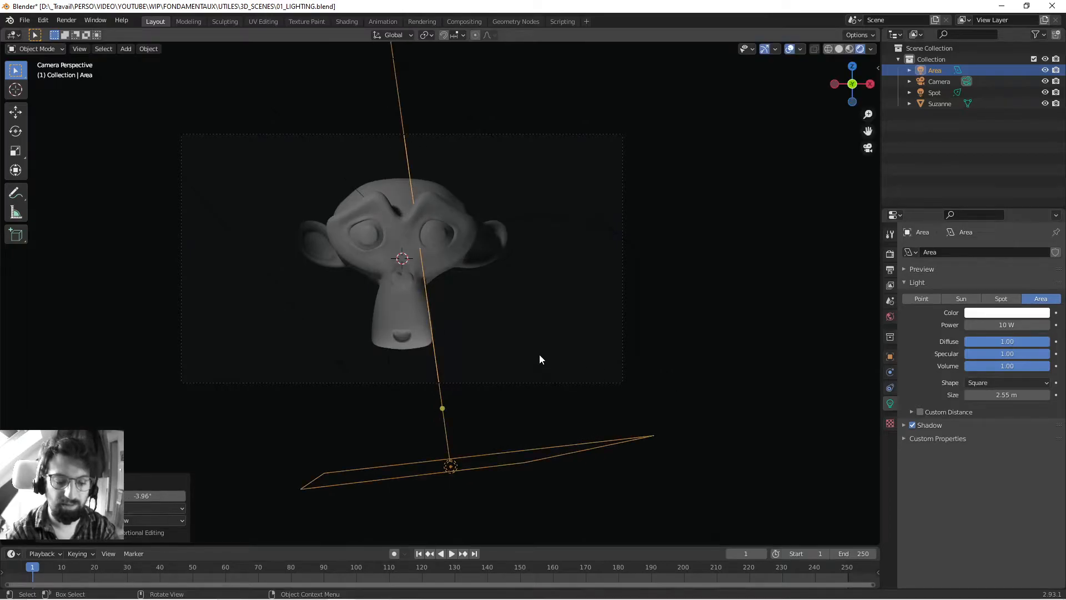
Step: Reposition the area light below and in front of the monkey head and re-aim it, finishing with a rotation of about -7.88°
key(g)
click(609, 361)
middle_drag(609, 361, 433, 397)
key(g)
key(Return)
key(r)
click(416, 320)
middle_drag(417, 320, 505, 385)
key(r)
click(483, 399)
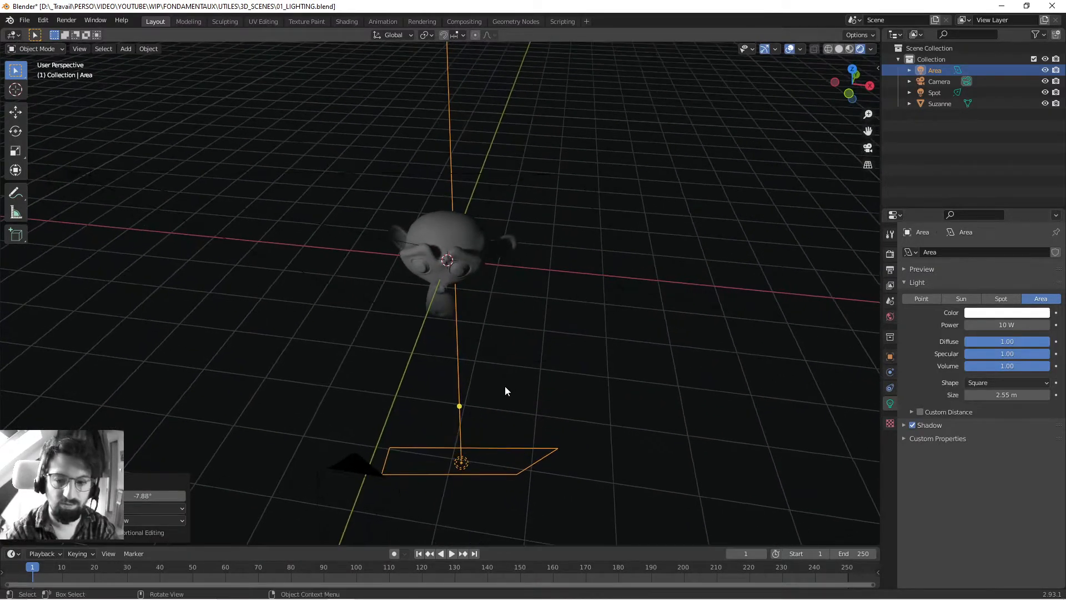
Step: Set the area light's size to about 4.42 m and its power to about 28.5 W
mouse_move(999, 395)
mouse_down()
mouse_move(1050, 395)
mouse_move(1014, 395)
mouse_up()
middle_drag(546, 402, 423, 383)
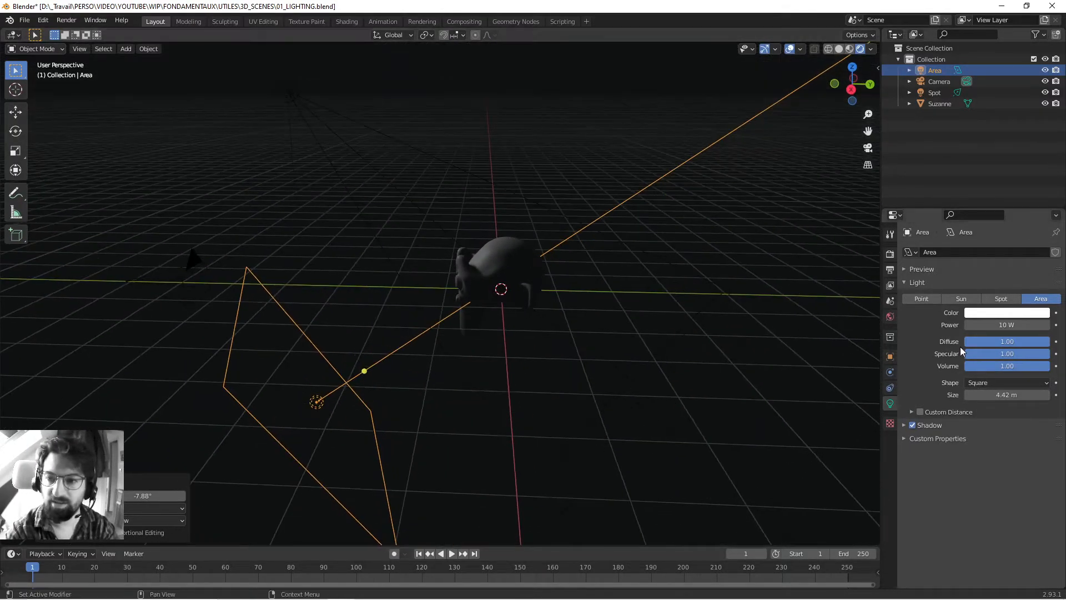
drag(999, 325, 1015, 325)
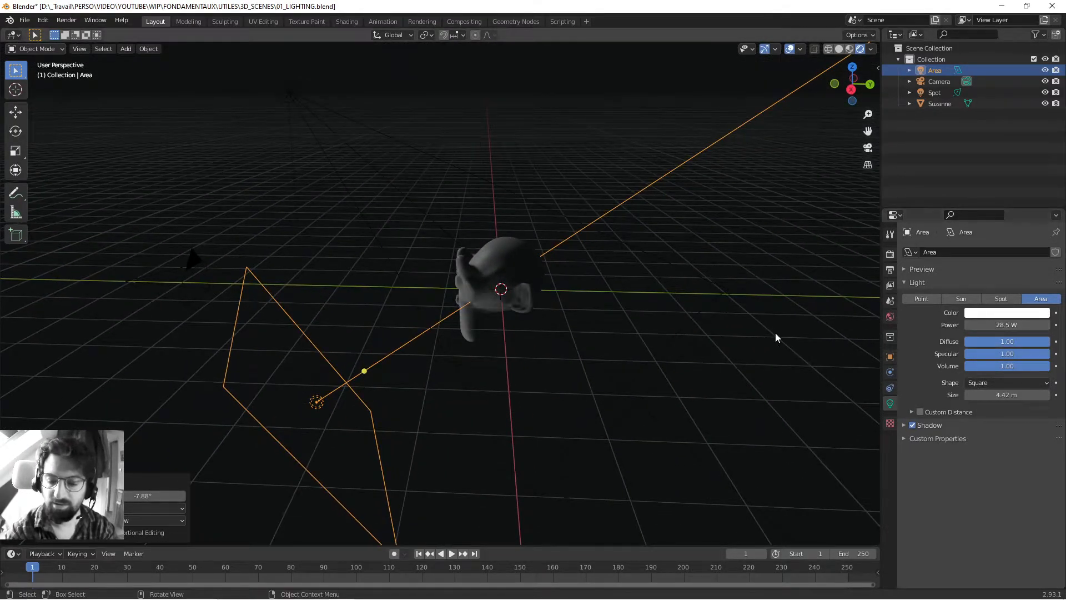
key(KP_0)
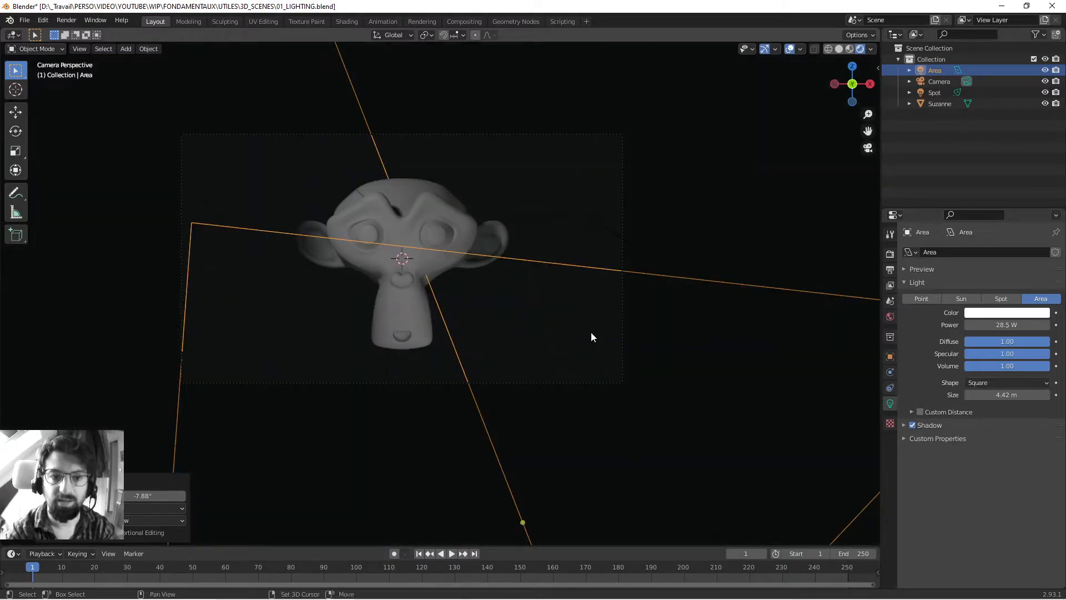
Step: Judge the fill in the camera view, reduce the area light's power to about 7.2 W and settle on 15.5 W
shift+scroll(593, 339, up, 2)
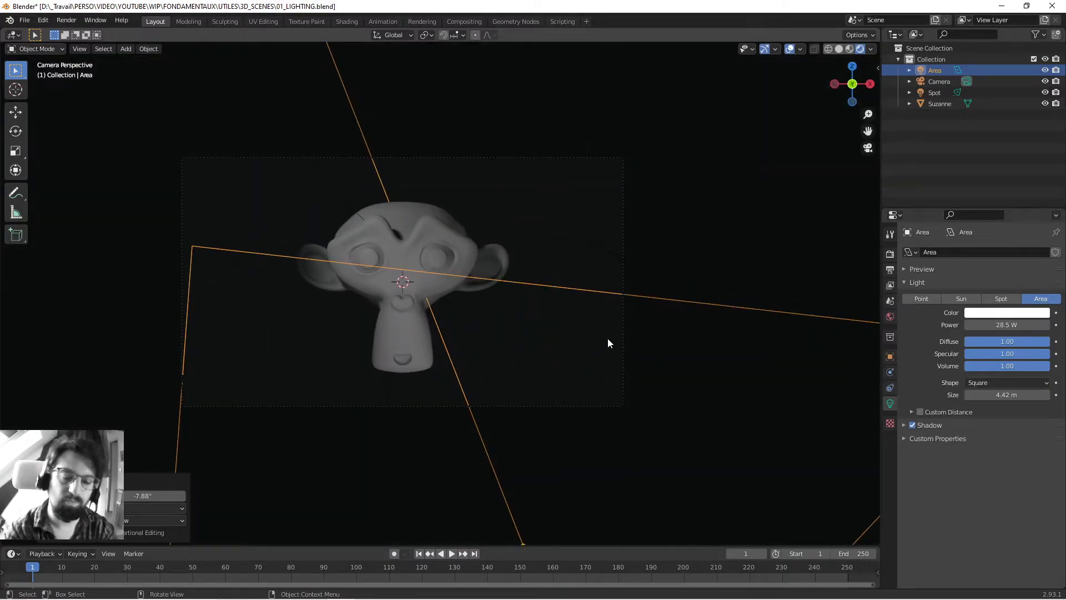
middle_drag(607, 338, 555, 355)
scroll(555, 356, up, 3)
key(KP_0)
drag(1007, 325, 954, 325)
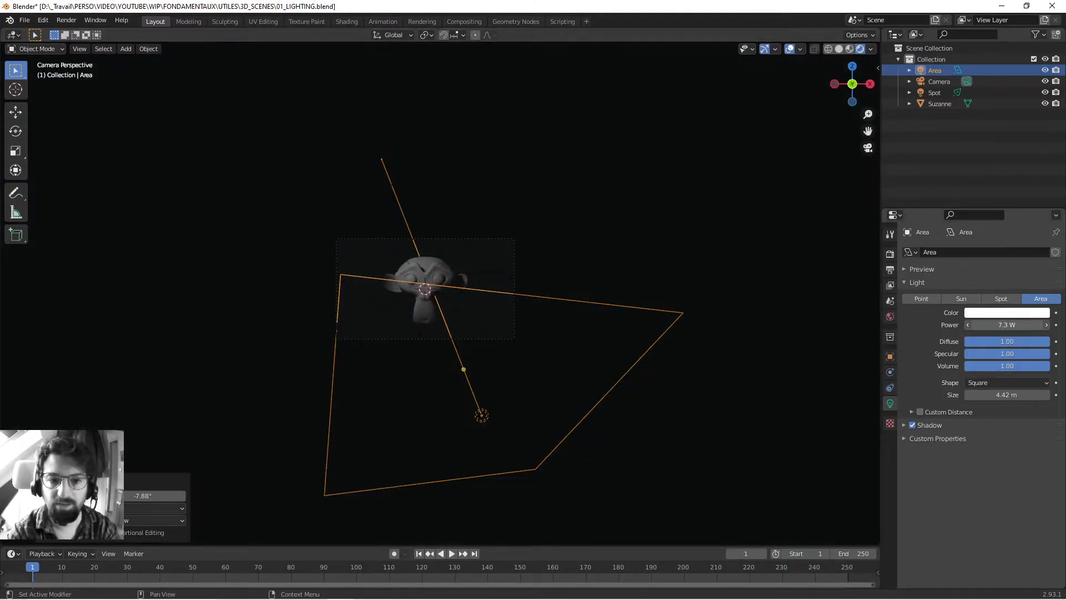
scroll(398, 309, up, 4)
shift+middle_drag(417, 297, 484, 330)
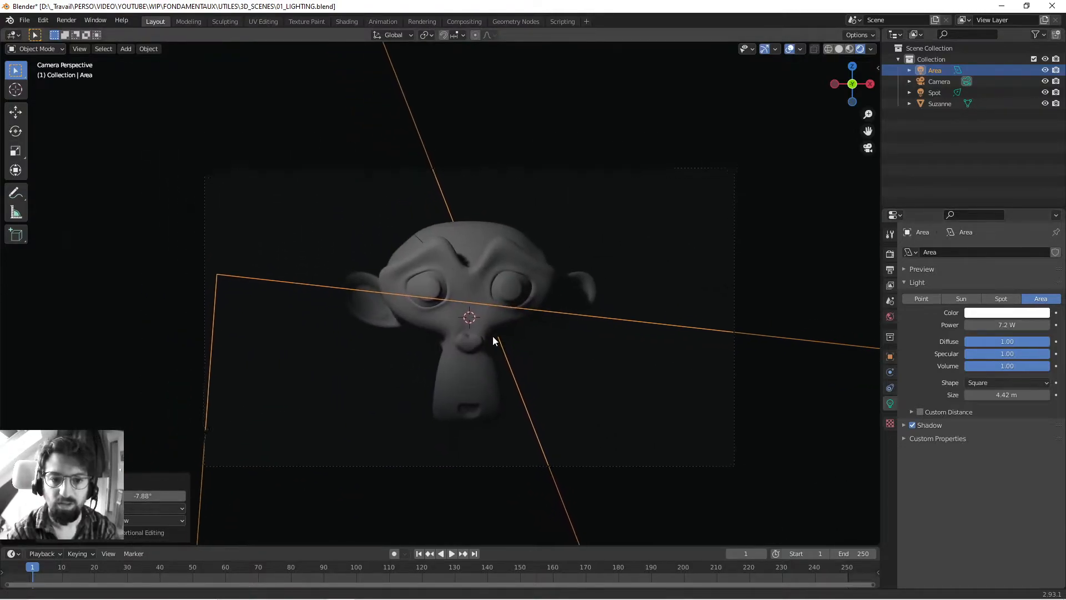
drag(1007, 325, 1026, 325)
Step: Rotate the area light to re-aim it and shift its position around the monkey head from several angles
middle_drag(731, 276, 506, 309)
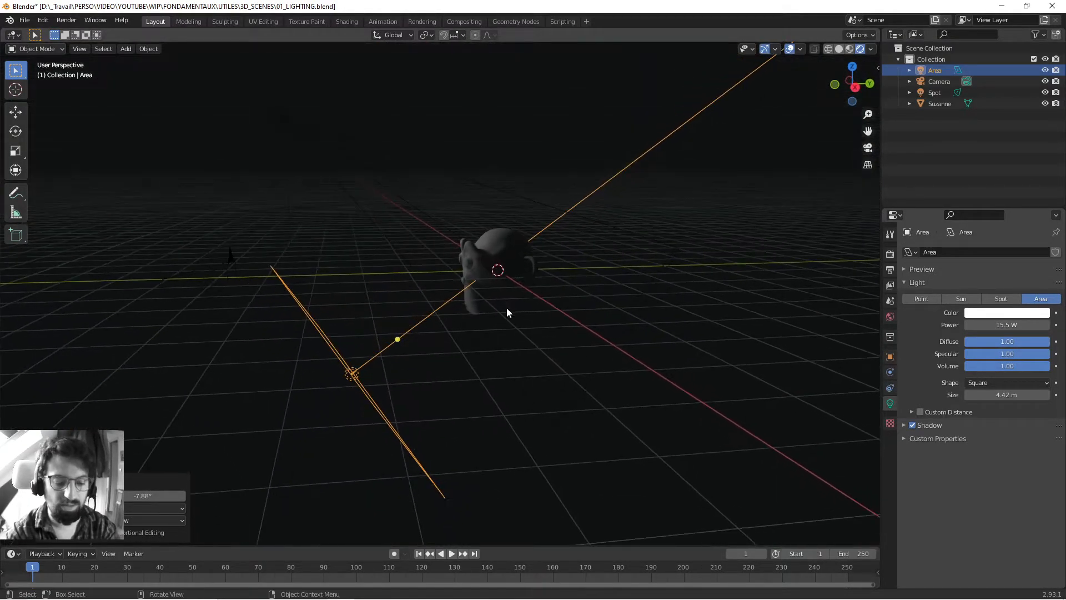
key(r)
click(427, 236)
middle_drag(428, 236, 415, 211)
key(g)
click(450, 266)
middle_drag(450, 270, 523, 267)
key(g)
click(572, 250)
Step: Deselect all lights and examine the monkey head's lighting from the front and through the camera
click(665, 289)
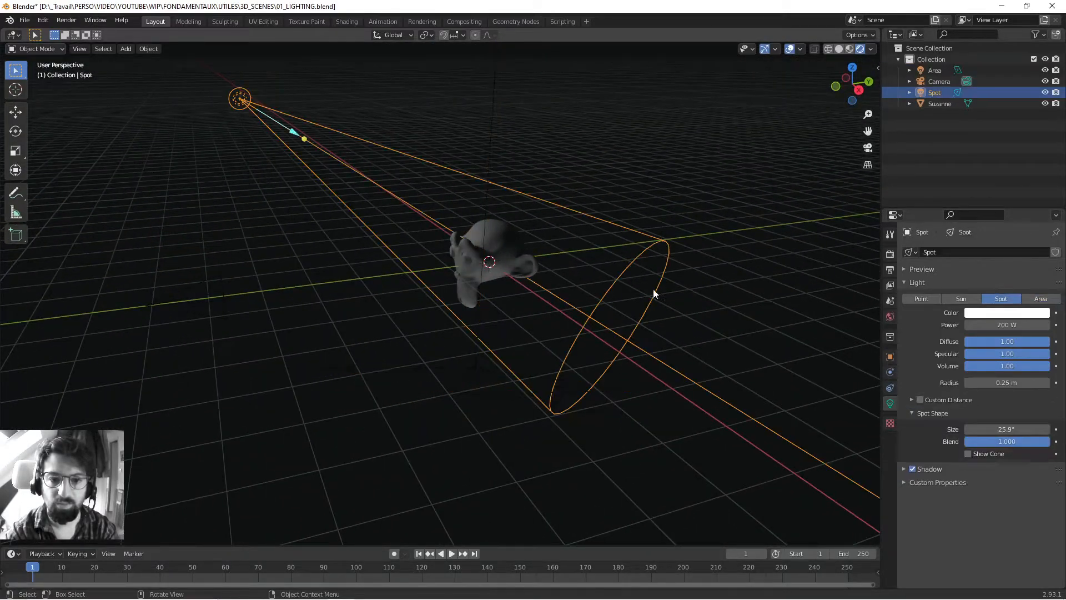
middle_drag(664, 291, 619, 300)
click(703, 268)
key(KP_1)
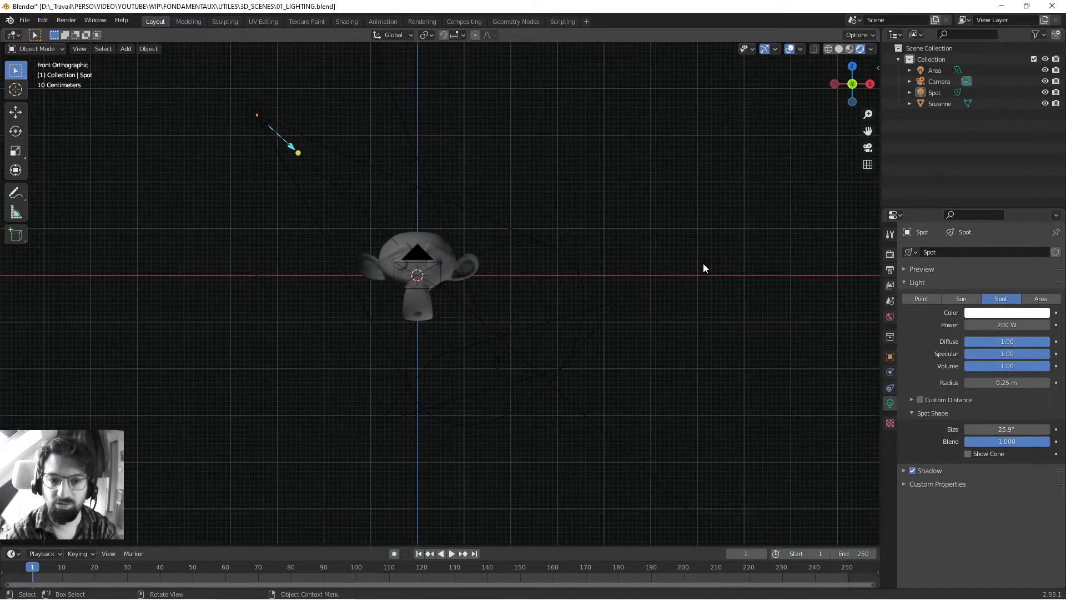
key(KP_0)
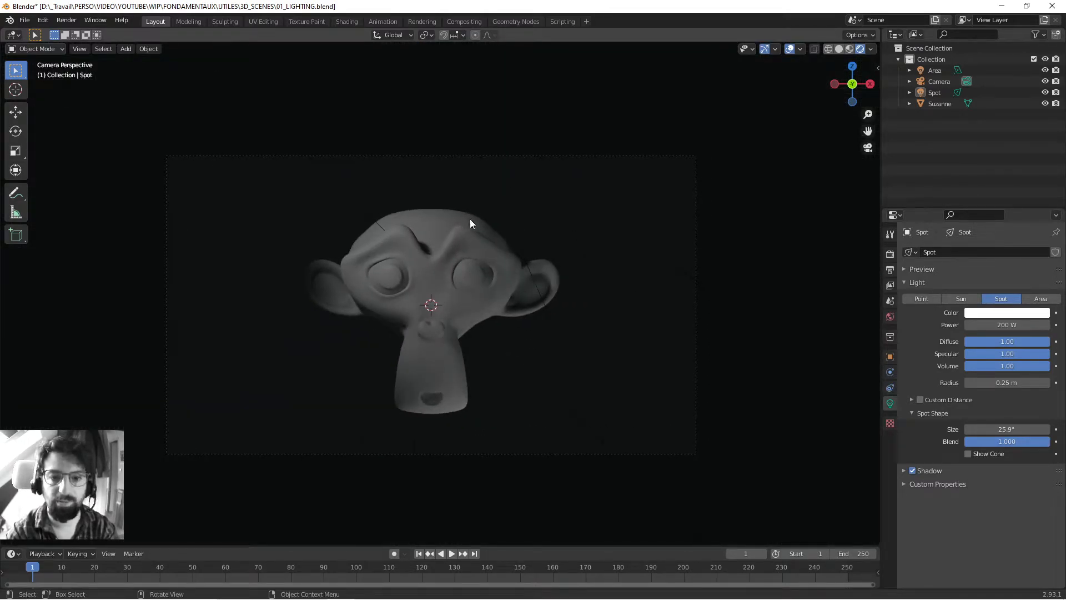
Step: Rename the area light as DEBOUCHAGE
double_click(932, 71)
text(Di)
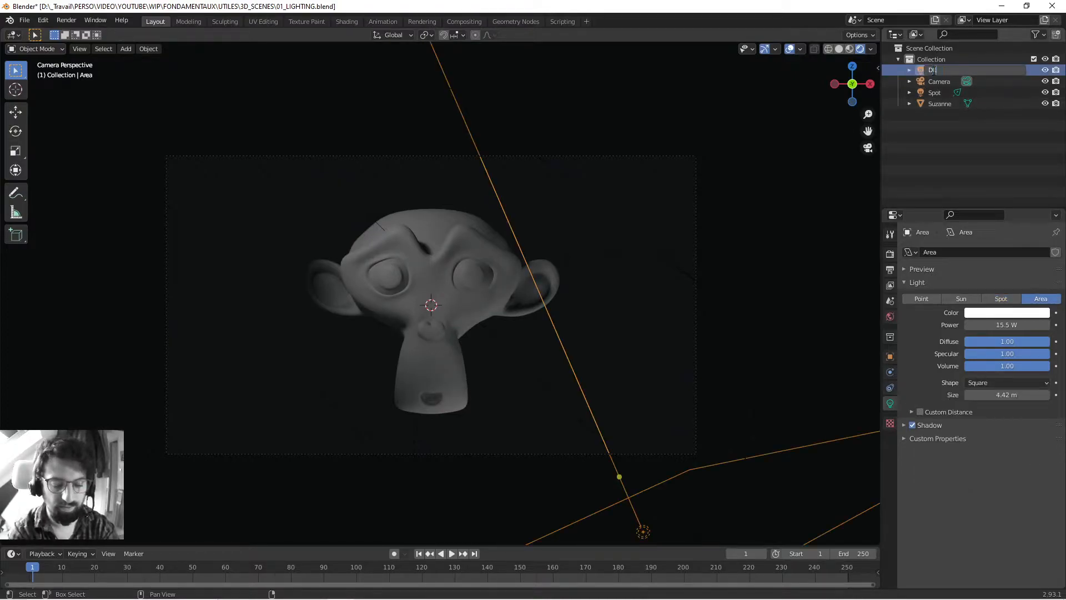
text(EBOUCHAGE)
key(Return)
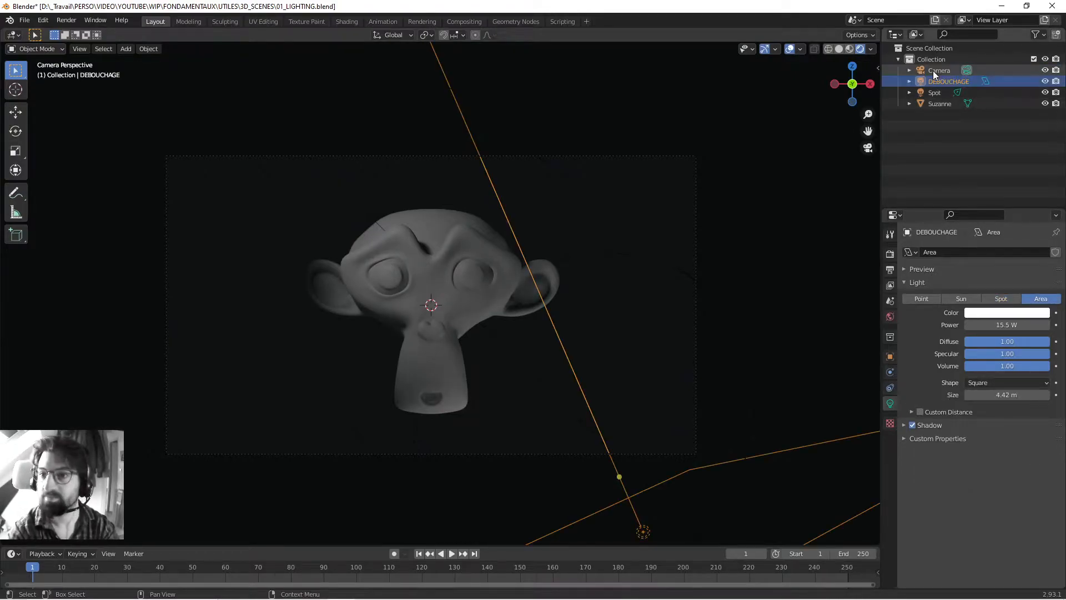
Step: Rename the spot light as PRINCIPALE
double_click(938, 92)
text(PRINC)
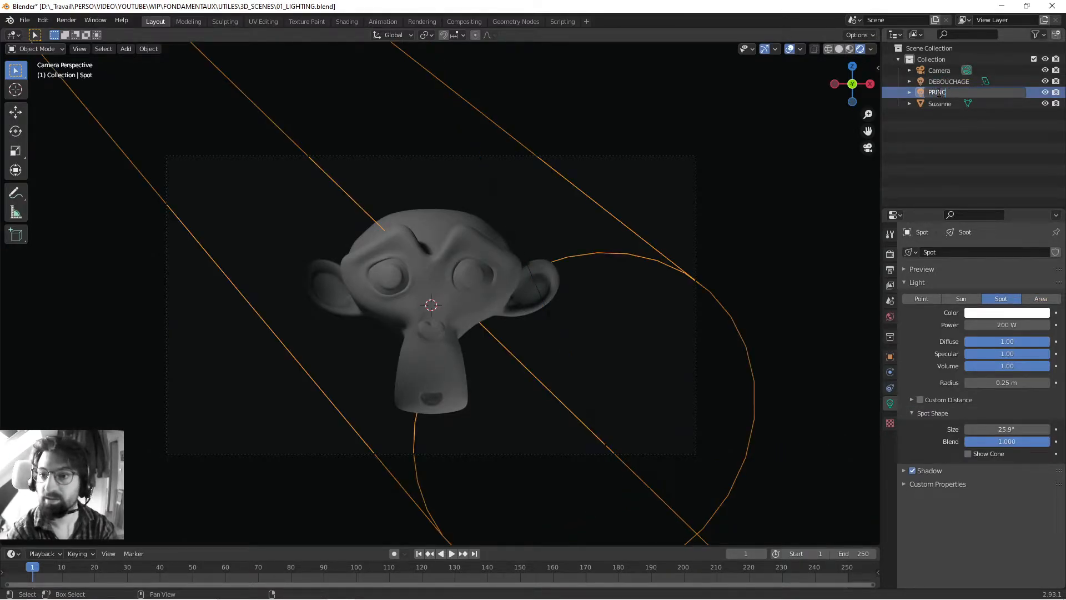
text(IPALE)
key(Return)
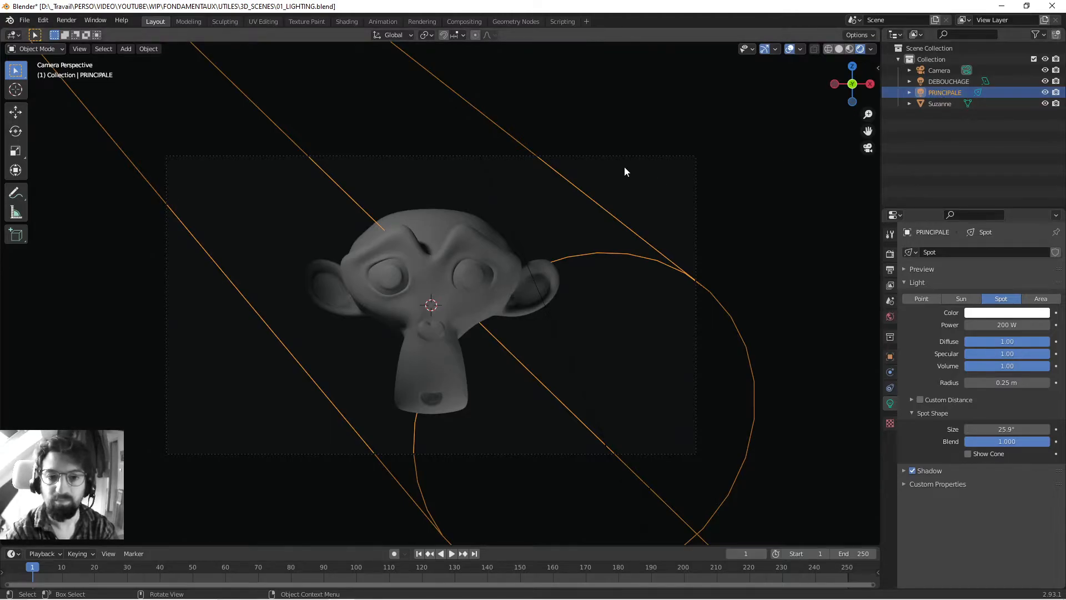
Step: Set the DEBOUCHAGE area light's power to about 7.8 W
click(947, 81)
drag(996, 322, 976, 322)
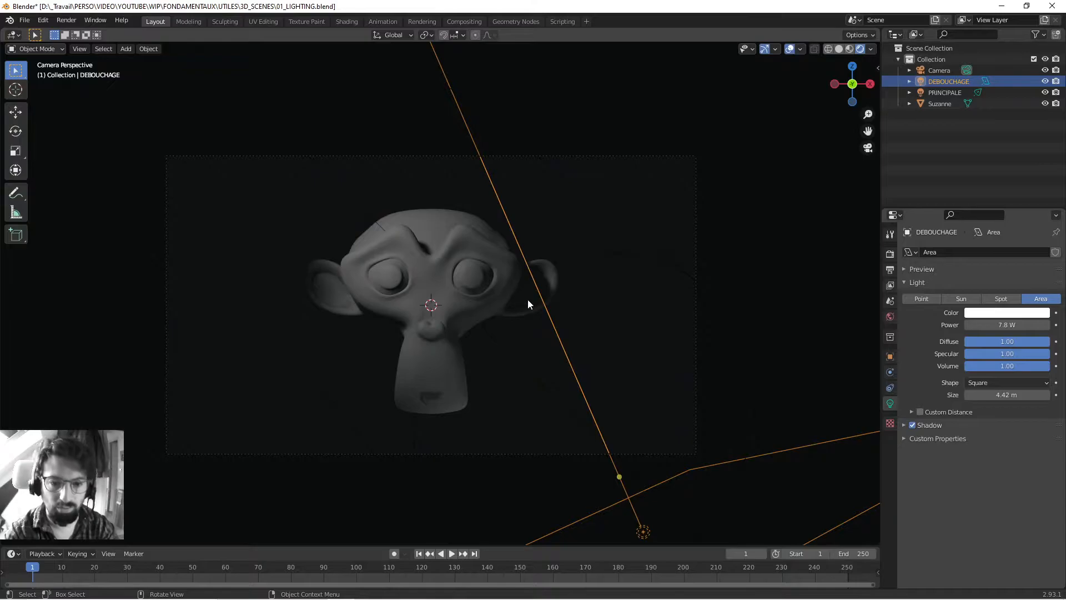
scroll(588, 295, down, 2)
Step: Reposition the DEBOUCHAGE light beside the monkey head by moving it along the Y and X axes
middle_drag(590, 275, 375, 361)
click(388, 334)
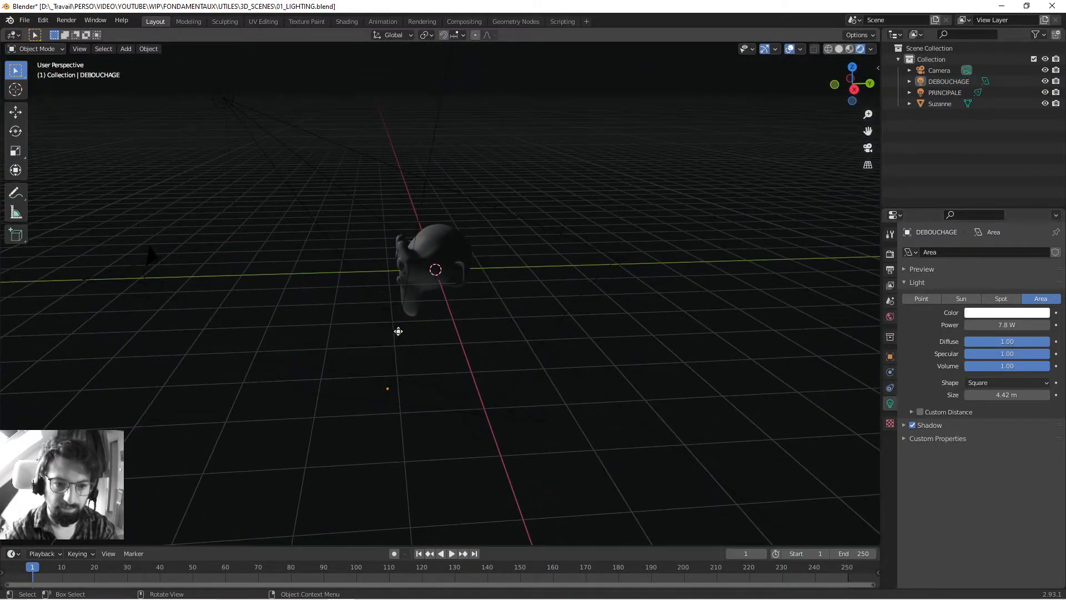
click(398, 331)
key(g)
key(y)
click(412, 348)
middle_drag(411, 349, 317, 367)
key(g)
key(x)
click(431, 341)
Step: Rotate the DEBOUCHAGE light back toward the monkey head, finishing with about -5.27°, and view it through the camera
key(r)
click(451, 233)
middle_drag(426, 258, 452, 217)
key(r)
click(498, 216)
key(KP_0)
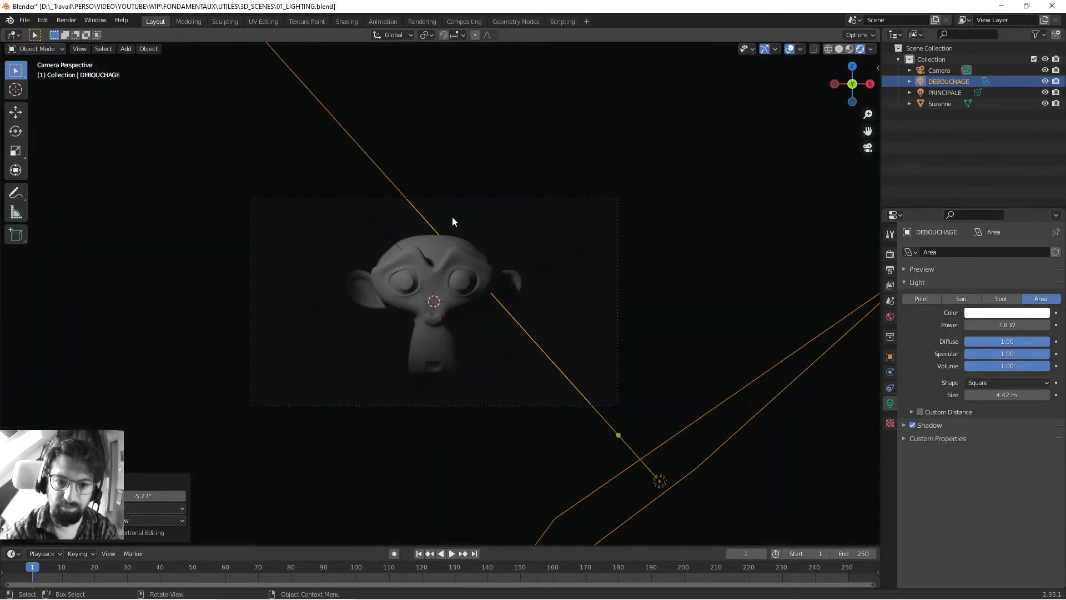
Step: Move the DEBOUCHAGE light along its local Z axis to adjust its distance from the monkey head
key(r)
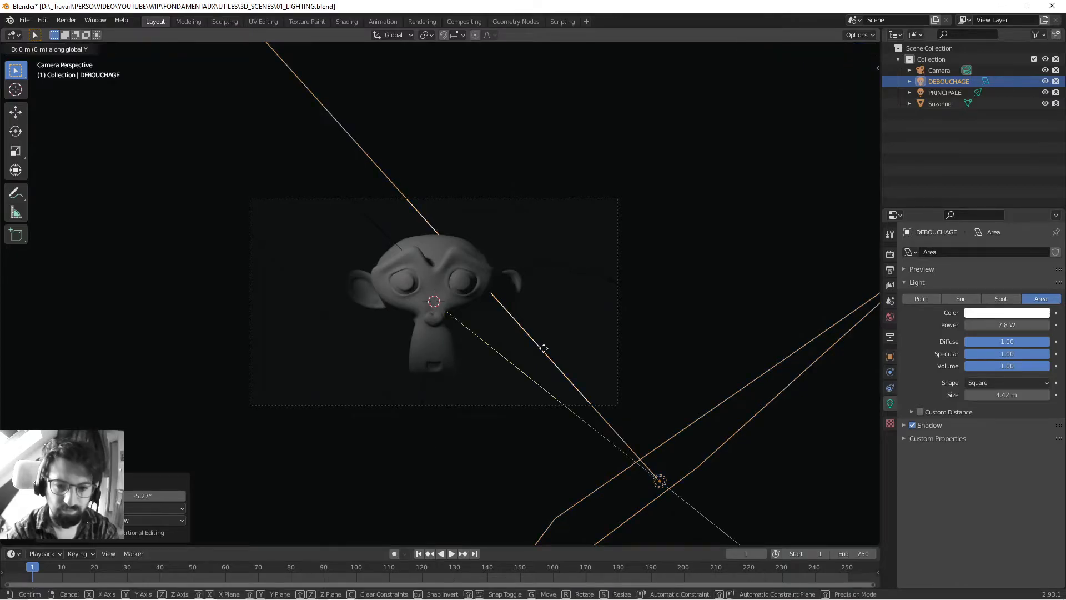
key(Escape)
key(g)
key(Escape)
key(g)
key(z)
key(z)
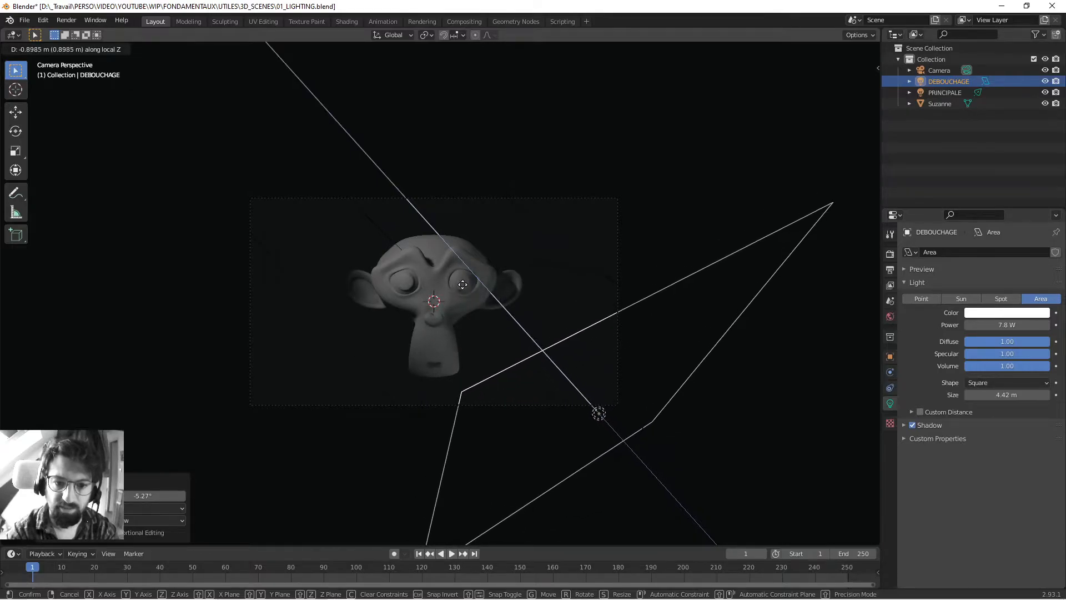
click(598, 279)
middle_drag(598, 279, 632, 295)
scroll(610, 300, down, 4)
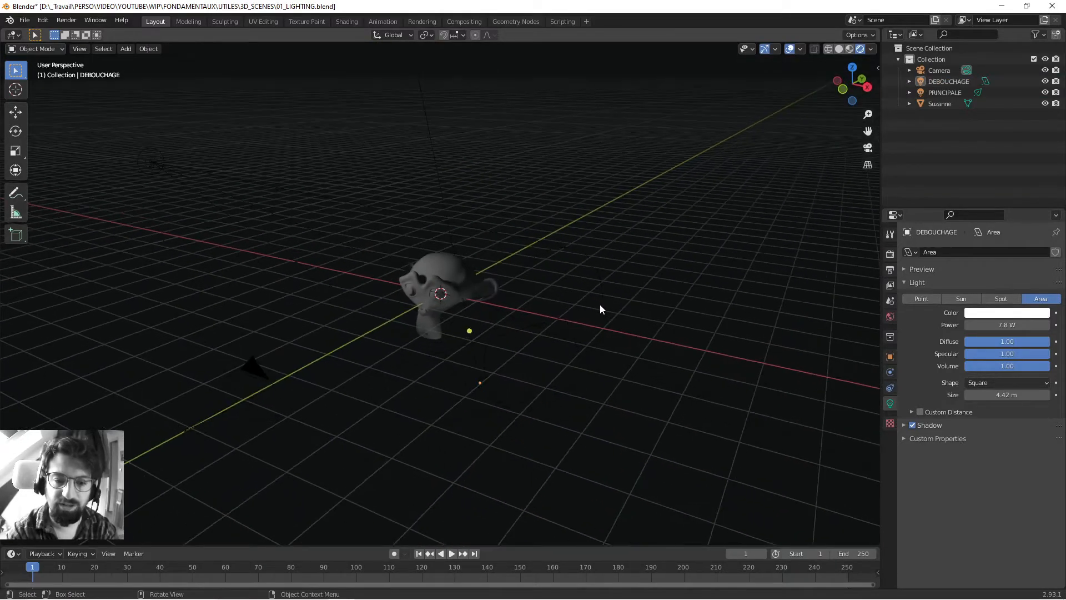
middle_drag(426, 355, 480, 318)
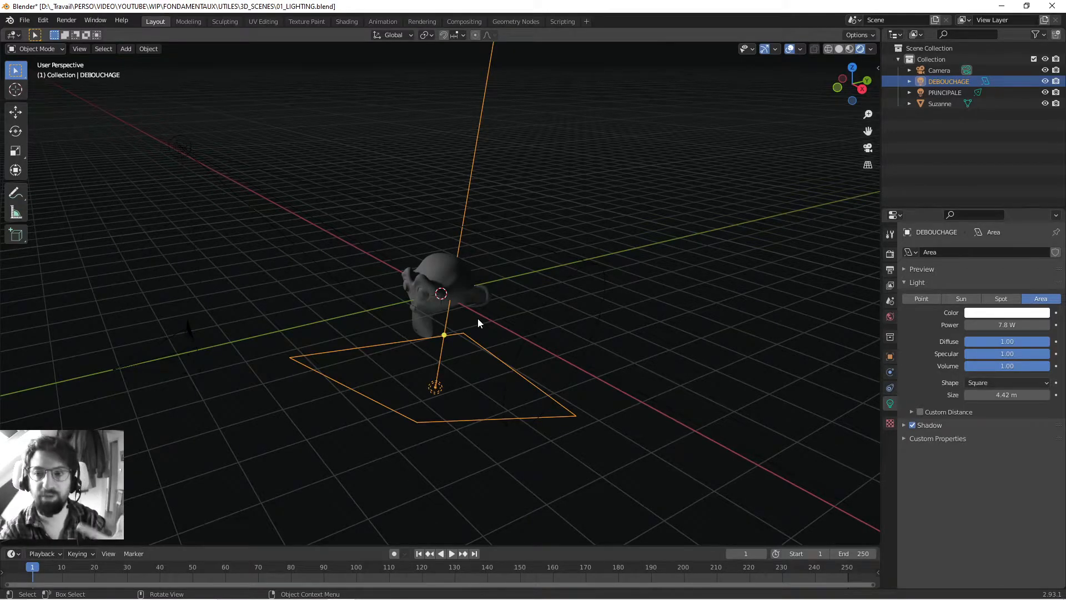
Step: Save the lighting scene and view the monkey head through the camera
key(ctrl+s)
middle_drag(415, 314, 444, 302)
click(594, 188)
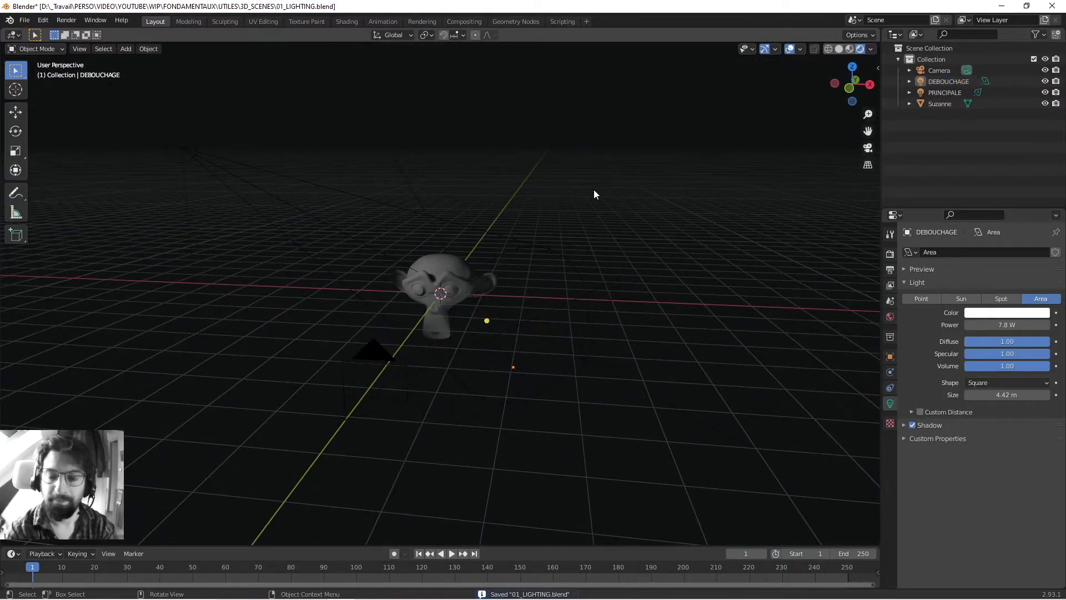
key(KP_0)
scroll(523, 318, up, 2)
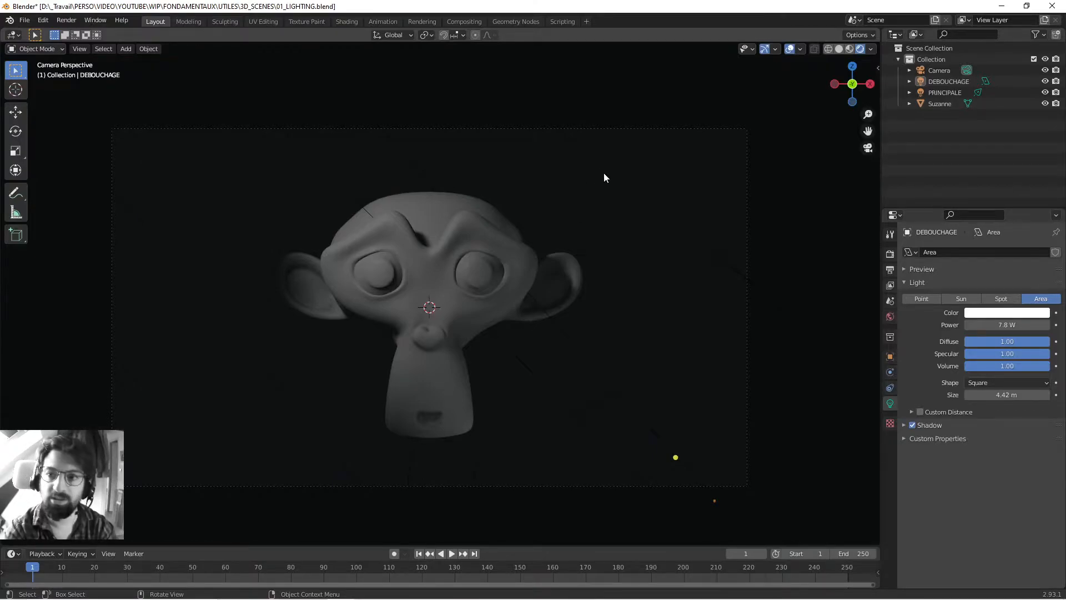
Step: Set the DEBOUCHAGE light's power to 6.5 W and save the file
click(951, 81)
mouse_move(1033, 325)
mouse_down()
mouse_move(993, 325)
mouse_move(1018, 325)
mouse_up()
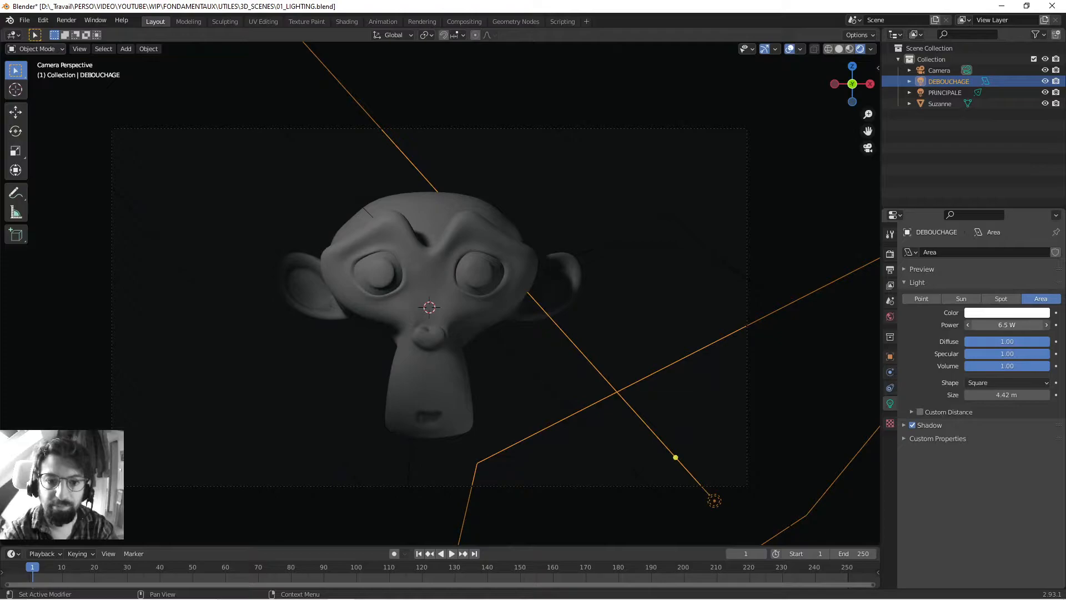
click(579, 91)
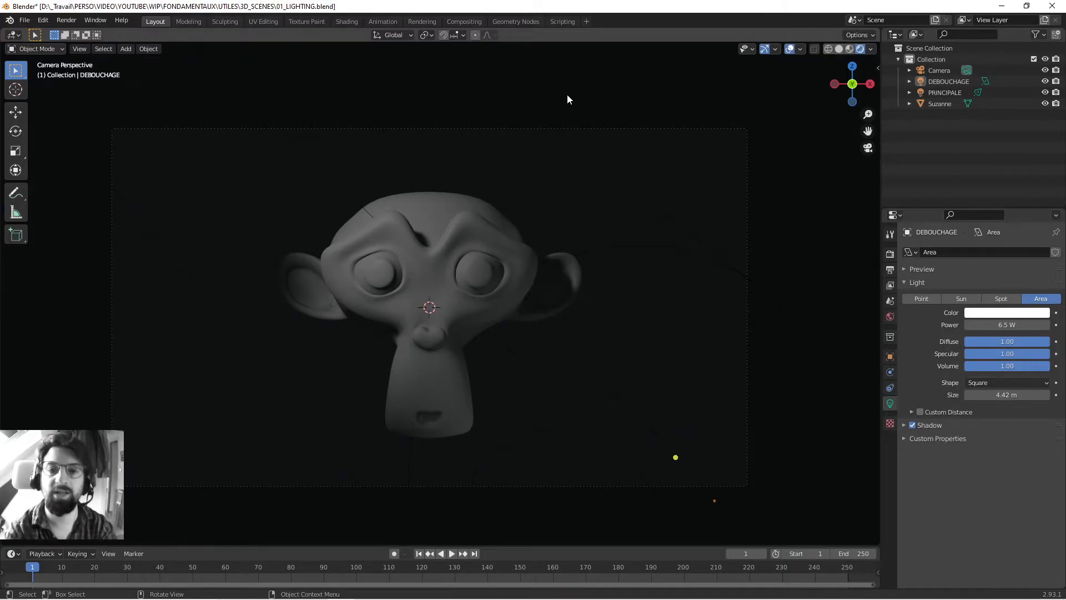
key(ctrl+s)
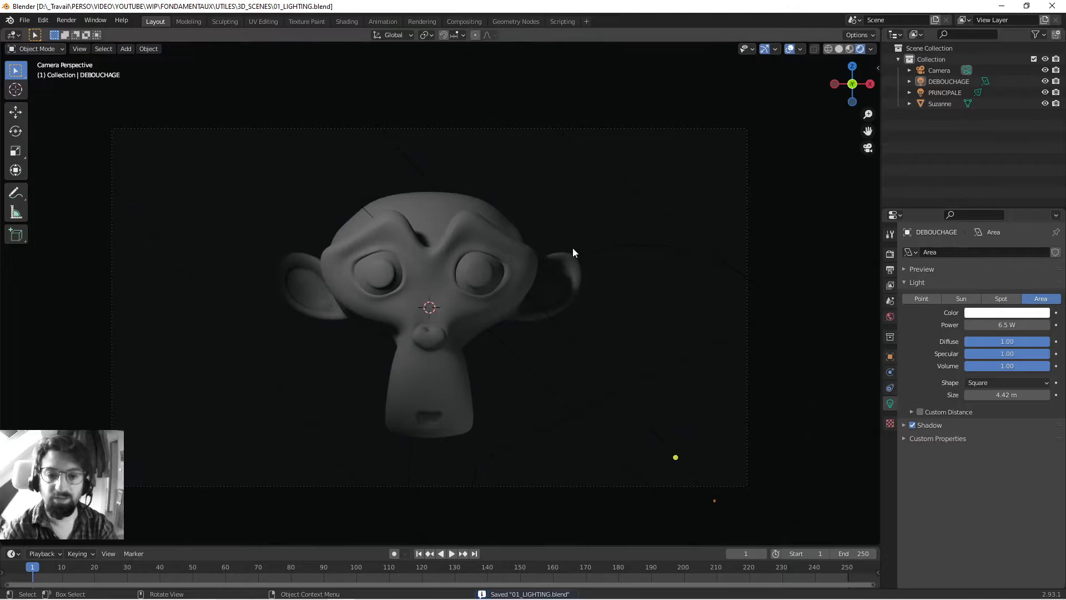
Step: Add a Sun light to the scene and raise it above the monkey head along the Z axis
key(shift+a)
mouse_move(572, 251)
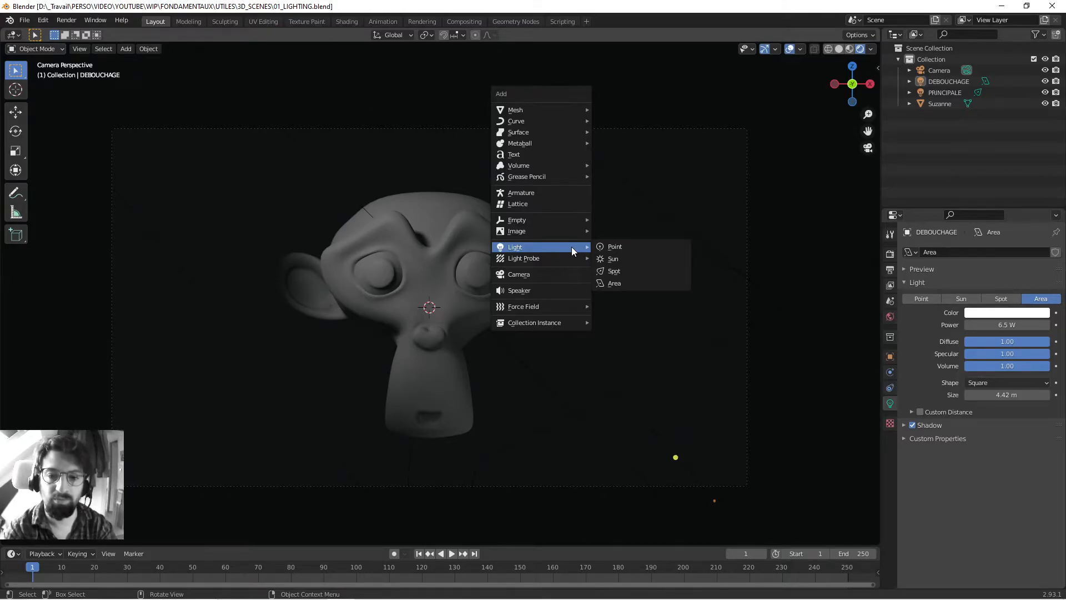
click(629, 258)
scroll(502, 212, down, 5)
middle_drag(517, 211, 485, 270)
key(g)
key(z)
click(488, 197)
Step: Place the Sun light behind and above the monkey head along Y and Z, finishing with a Y move of about 0.95 m
middle_drag(487, 197, 419, 255)
key(g)
key(y)
click(526, 231)
key(g)
key(z)
click(428, 210)
key(g)
key(y)
click(485, 216)
middle_drag(485, 216, 396, 247)
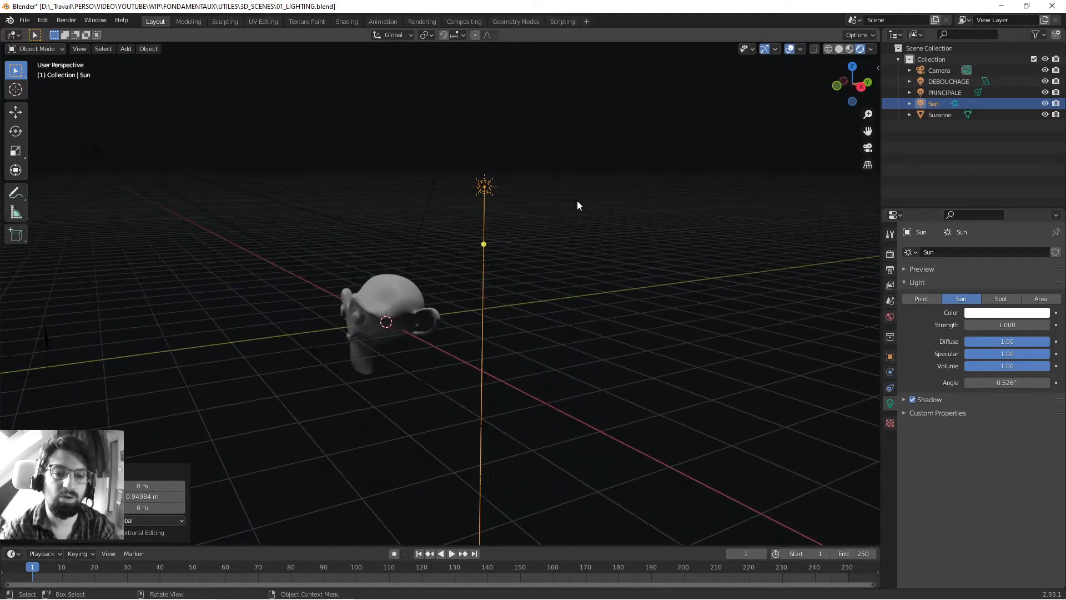
Step: Rotate the Sun light by about 52.8° in a side view so it points at the back of the monkey head
click(483, 183)
click(483, 184)
middle_drag(397, 200, 515, 197)
middle_drag(434, 246, 537, 202)
middle_drag(497, 165, 522, 331)
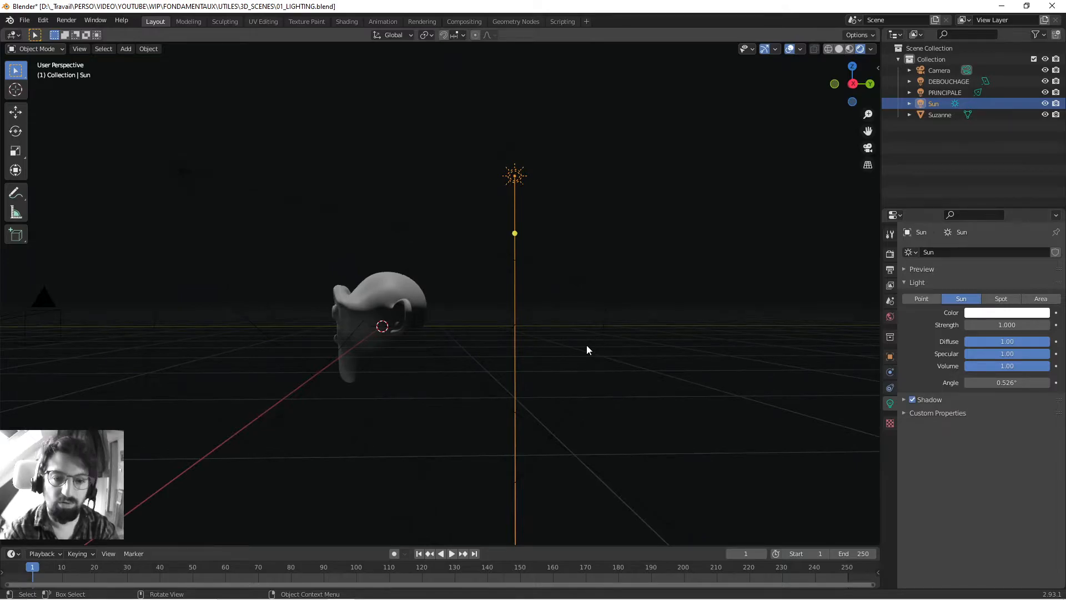
key(r)
click(415, 350)
middle_drag(414, 349, 438, 309)
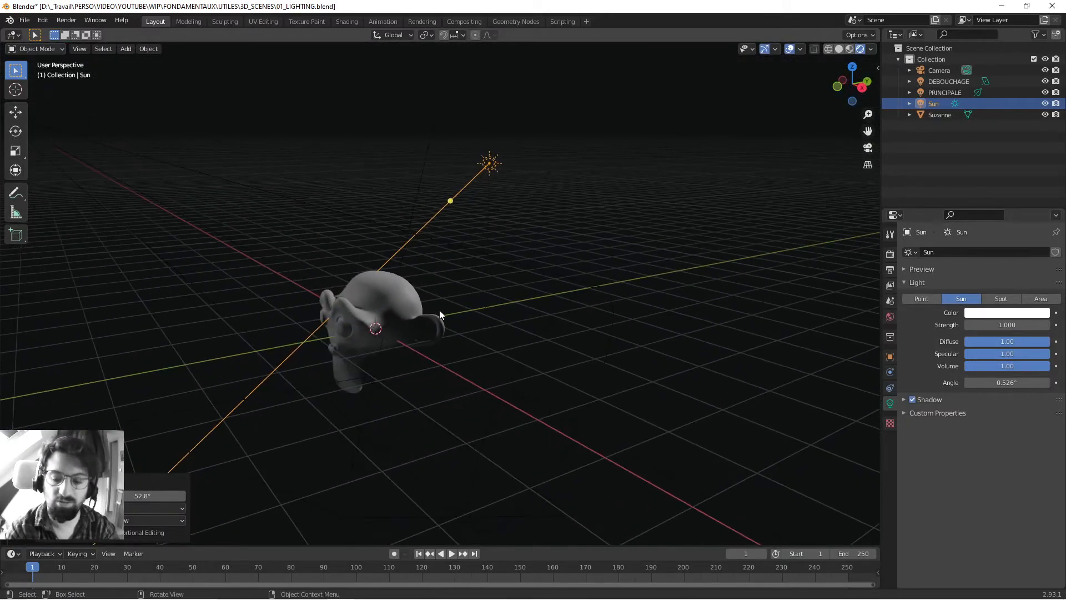
Step: View the scene through the camera and rotate the Sun light sideways to shift the rim lighting on the monkey head
key(KP_0)
scroll(481, 297, up, 3)
scroll(474, 249, up, 1)
shift+middle_drag(474, 203, 428, 283)
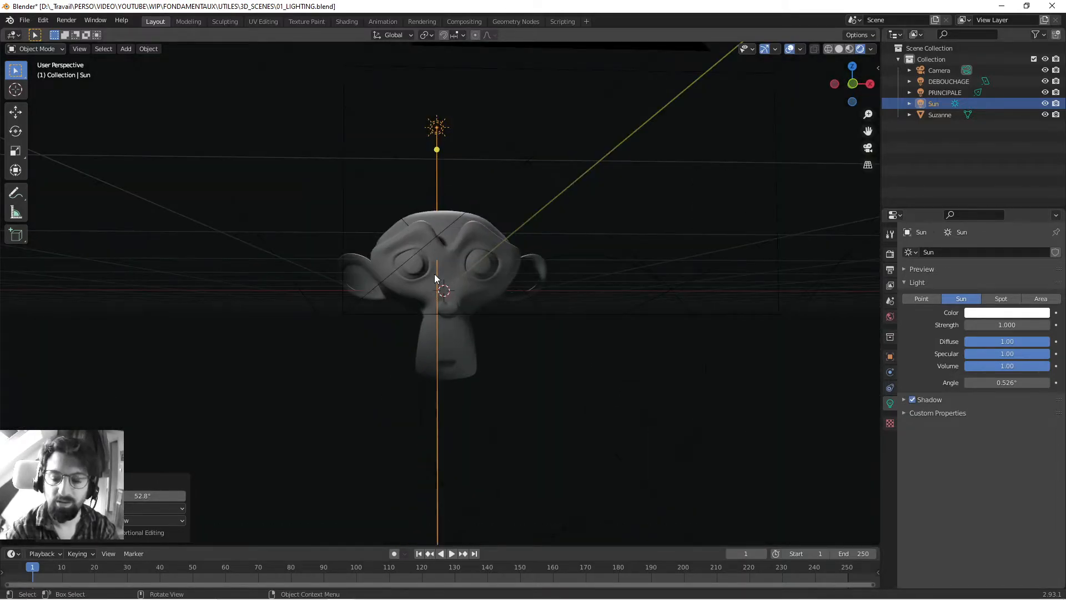
key(KP_0)
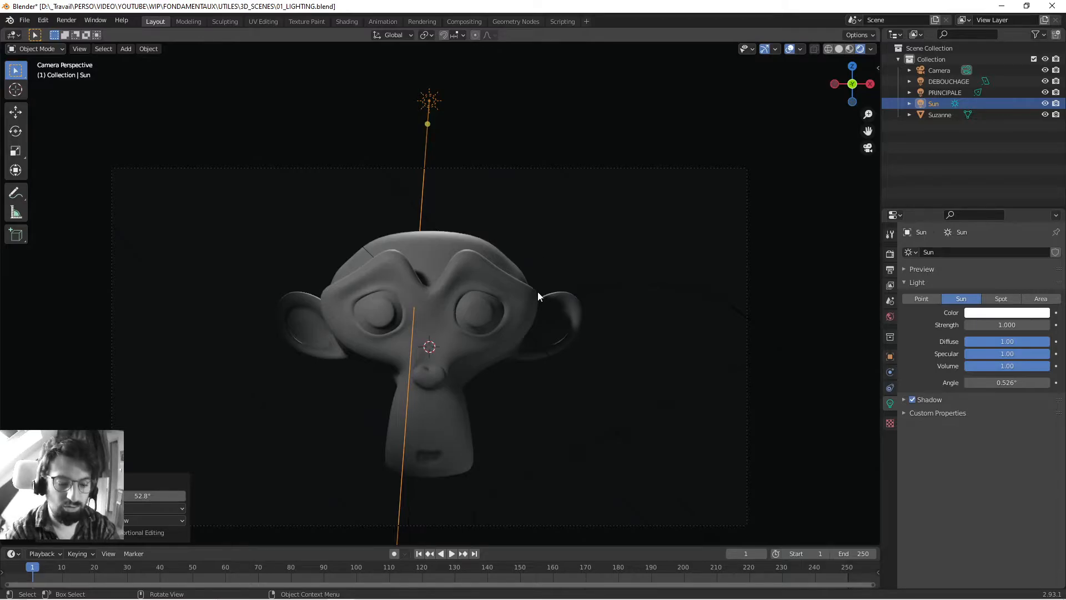
key(r)
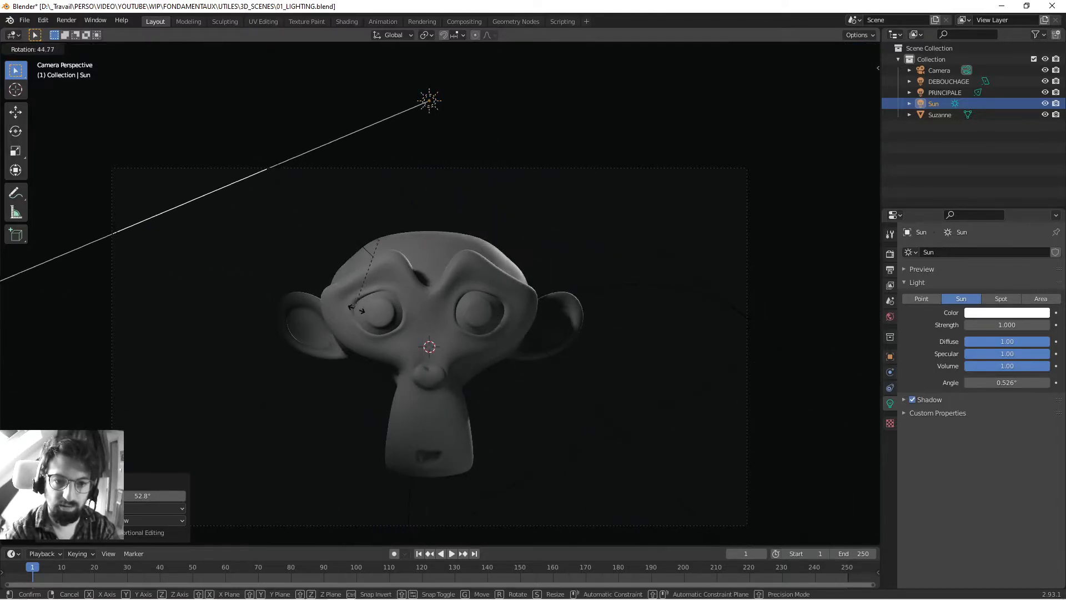
click(464, 333)
Step: Lower the Sun light along Z, tilt it by about 15.4° in a side view, and return to the camera view
middle_drag(508, 214, 380, 229)
key(g)
key(z)
click(435, 300)
key(r)
click(408, 302)
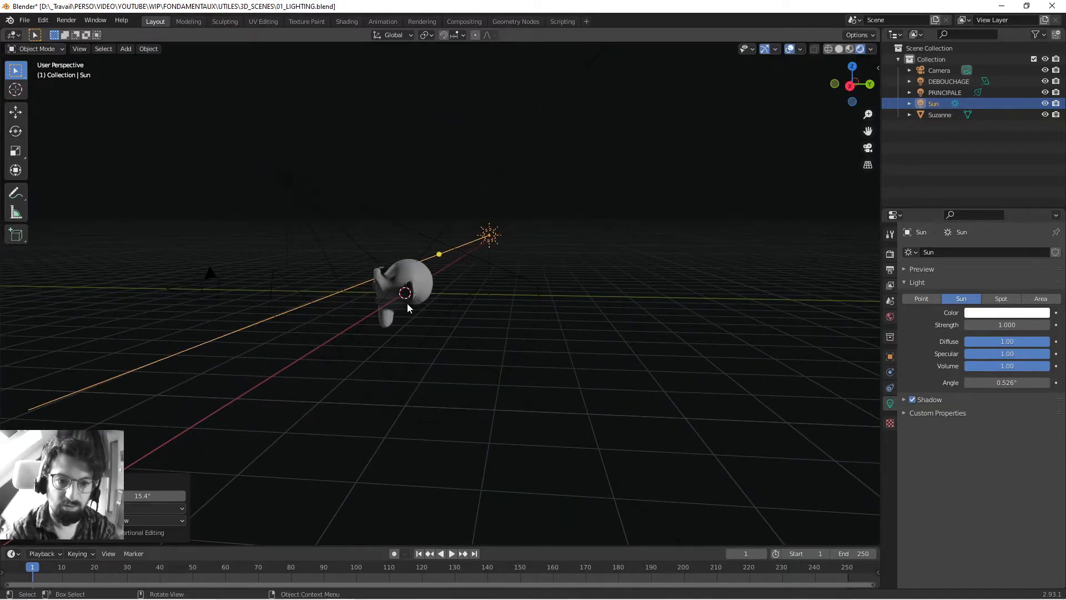
key(KP_0)
click(581, 207)
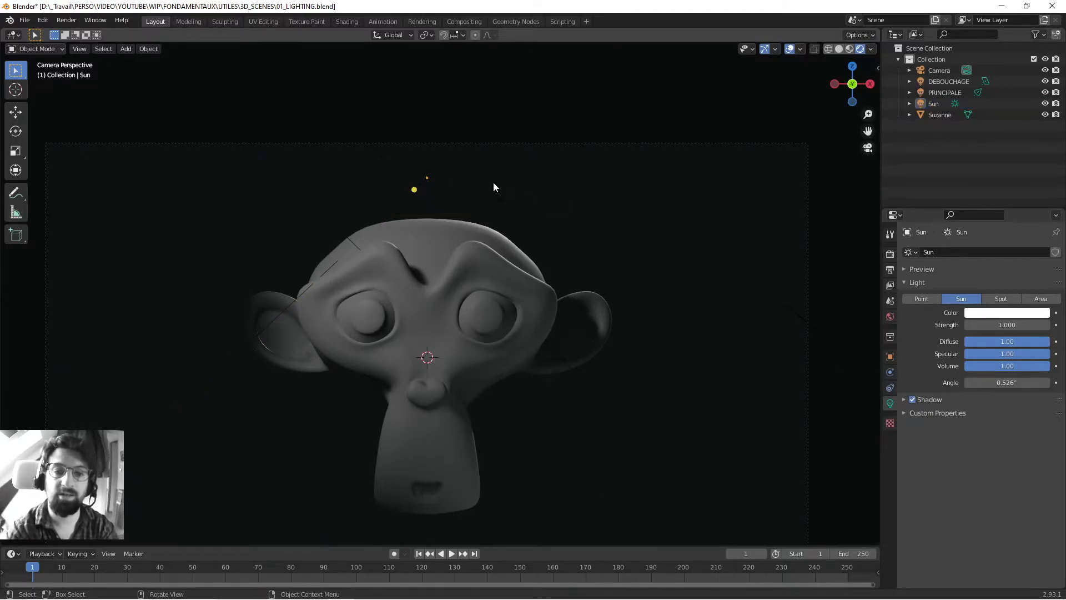
Step: Set the Sun light's strength to about 9.090
click(420, 186)
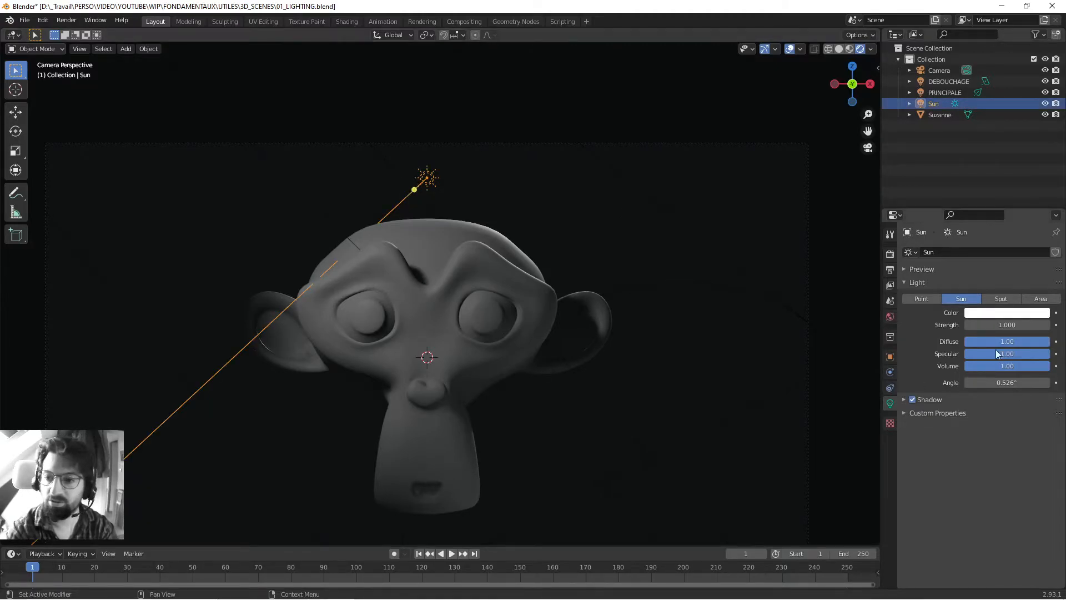
drag(1006, 324, 1055, 325)
click(725, 194)
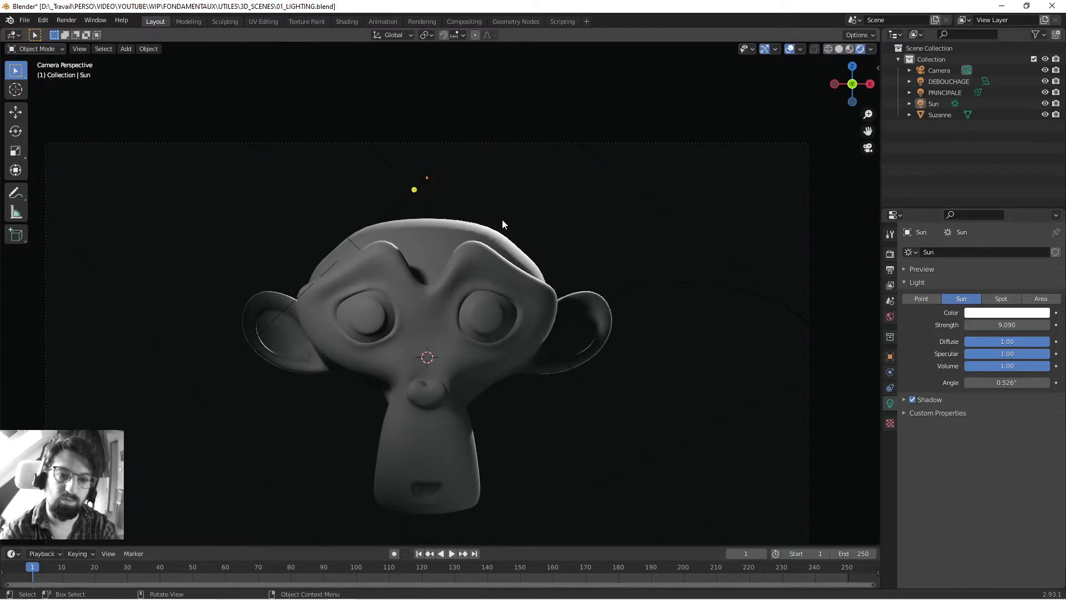
Step: Compare the monkey head's lighting with the Sun light's shadows off and on, leaving them on
click(912, 399)
click(912, 399)
click(911, 399)
click(911, 399)
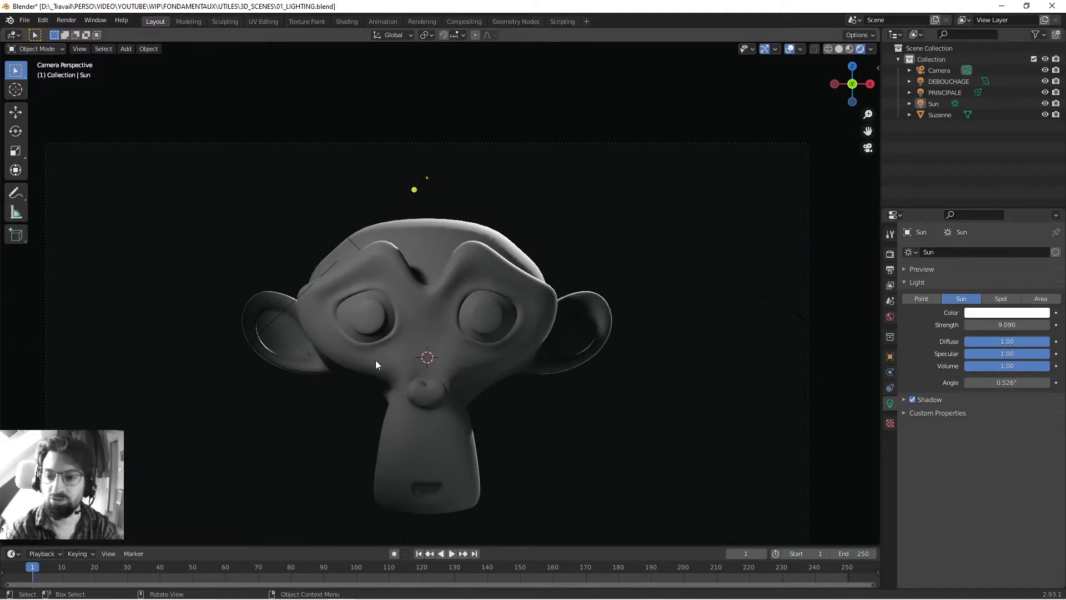
Step: Set the Sun light's shadow bias to 0.800
click(904, 400)
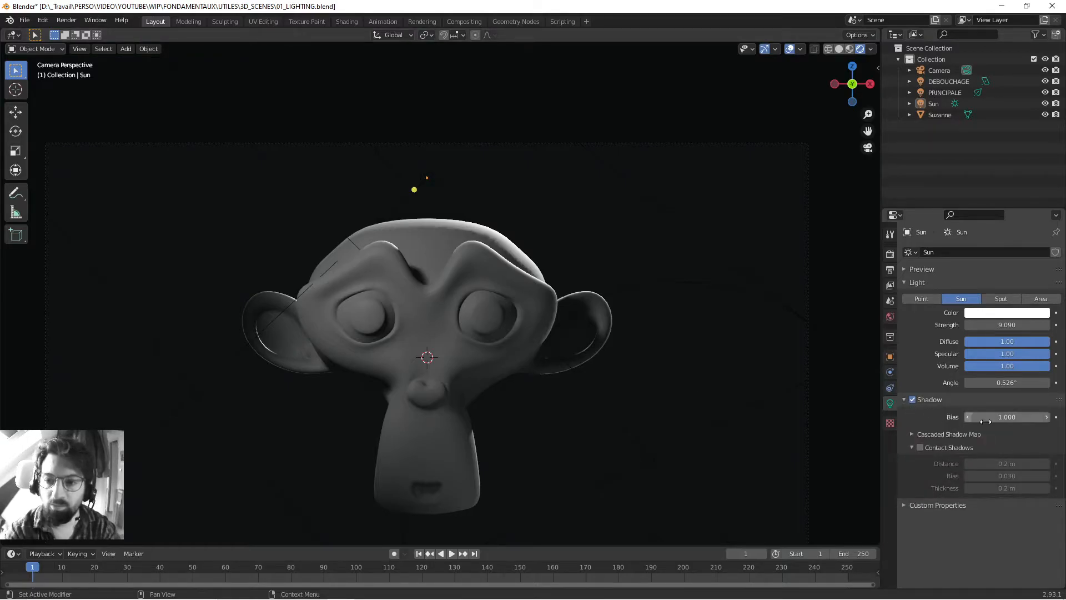
mouse_move(971, 417)
mouse_down()
mouse_move(958, 417)
mouse_move(1057, 416)
mouse_move(962, 417)
mouse_move(1012, 417)
mouse_up()
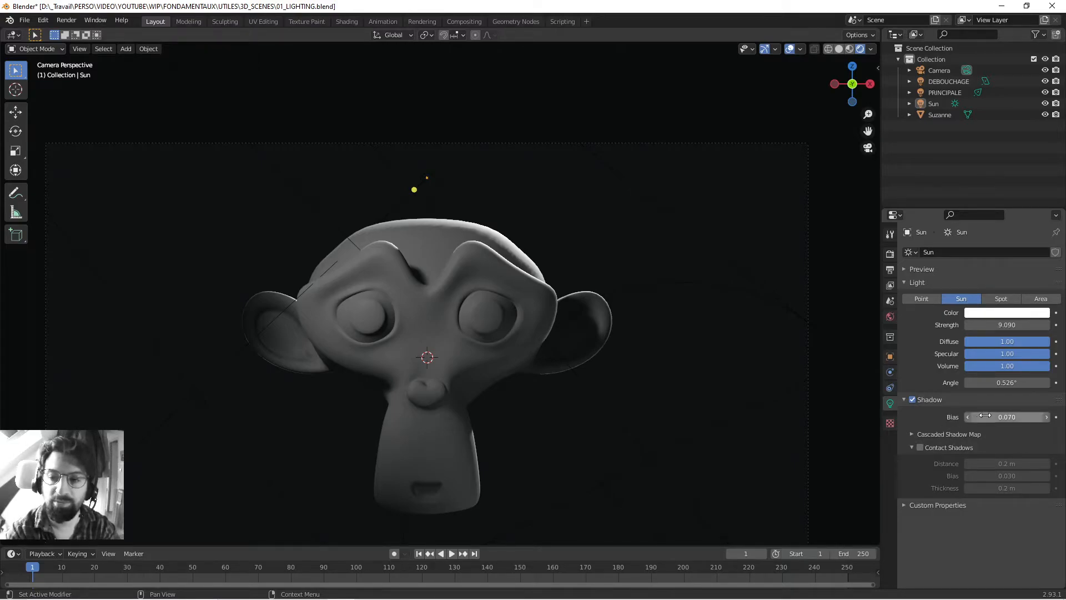
mouse_move(993, 416)
mouse_down()
mouse_move(980, 416)
mouse_move(1003, 415)
mouse_up()
Step: Set the maximum distance of the Sun light's cascaded shadow map to 10 m
click(910, 434)
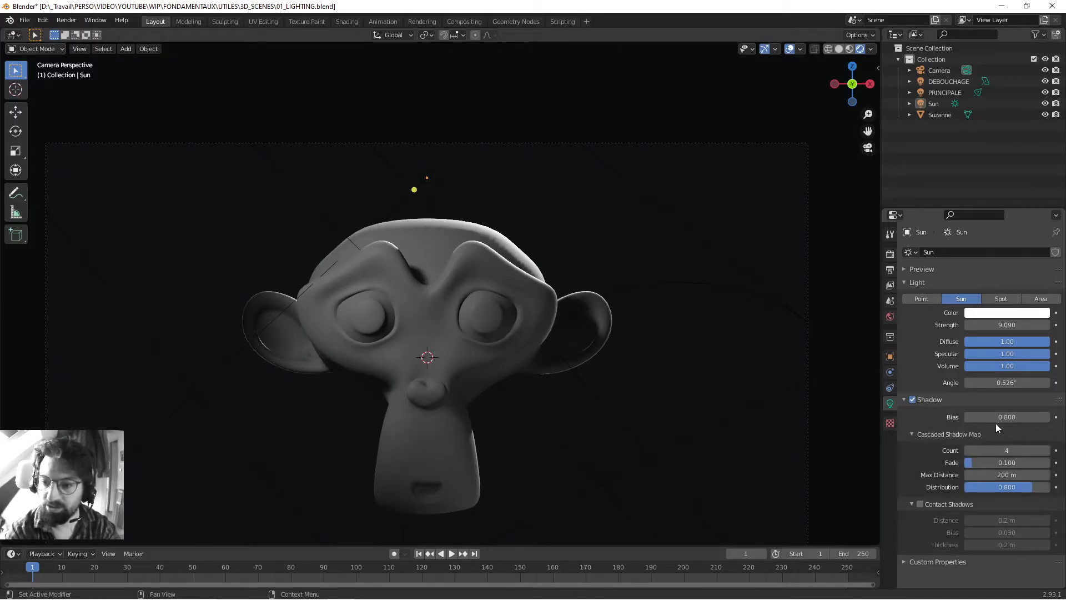
click(994, 474)
text(10)
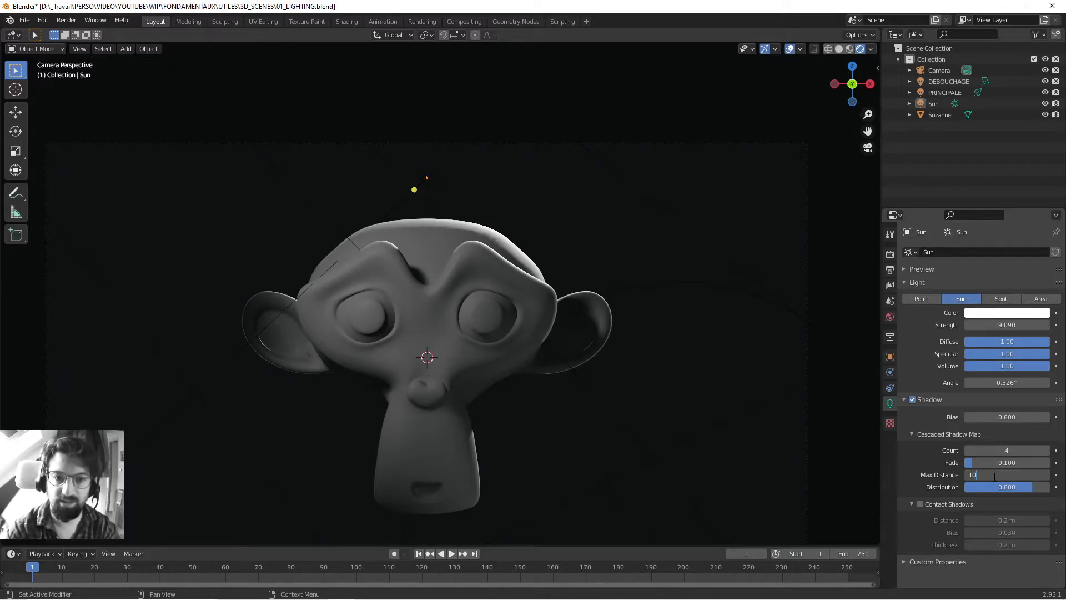
key(Return)
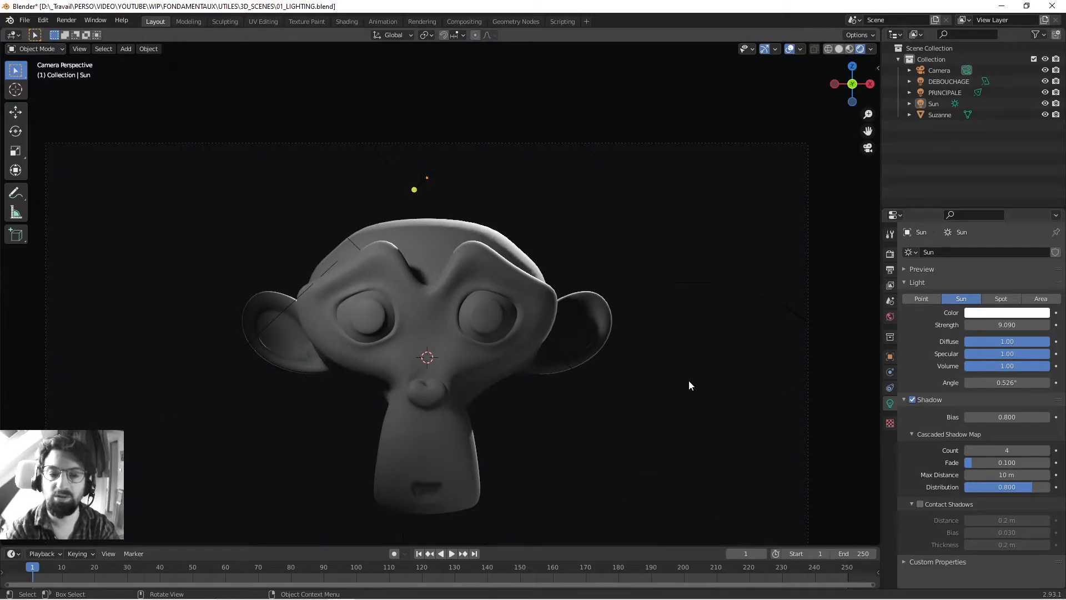
Step: Test the Sun light's cascaded shadow map at maximum distances of 200 m and 5 m, and return it to 10 m
click(993, 474)
text(200)
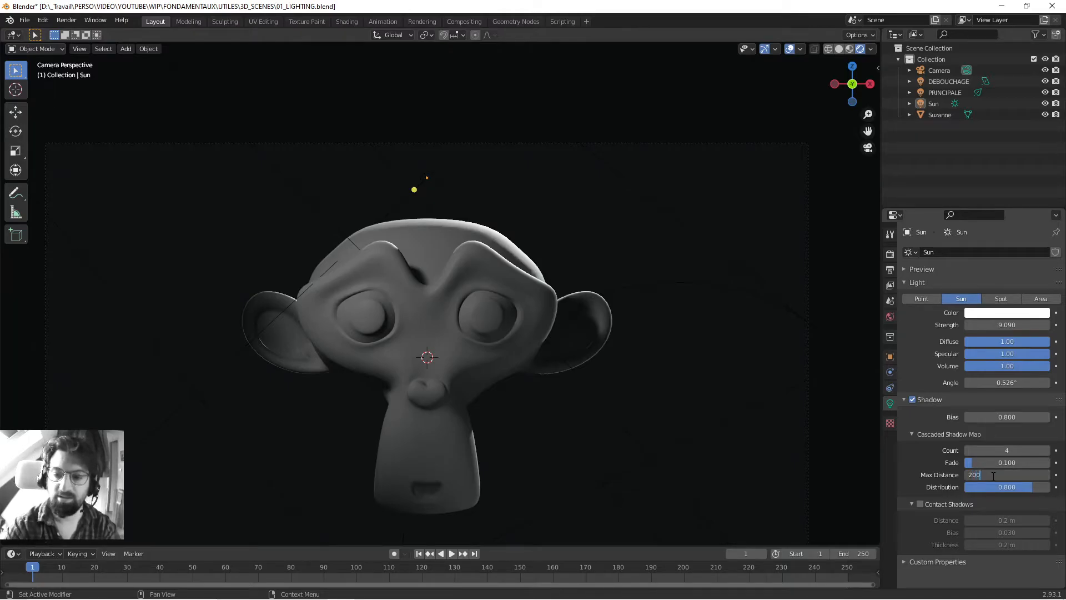
key(Return)
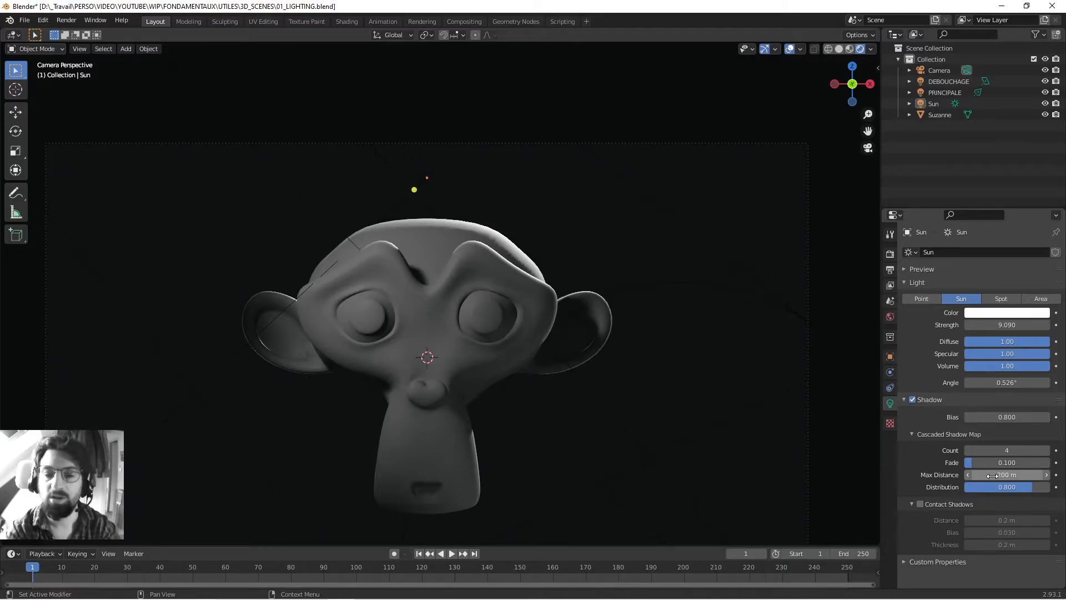
click(992, 476)
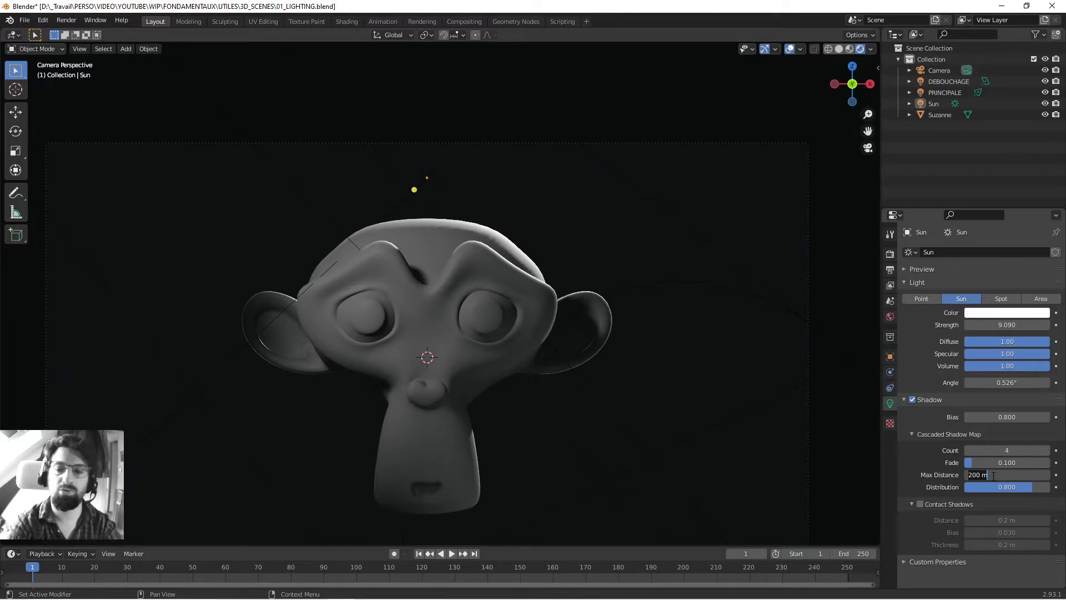
text(5)
key(Return)
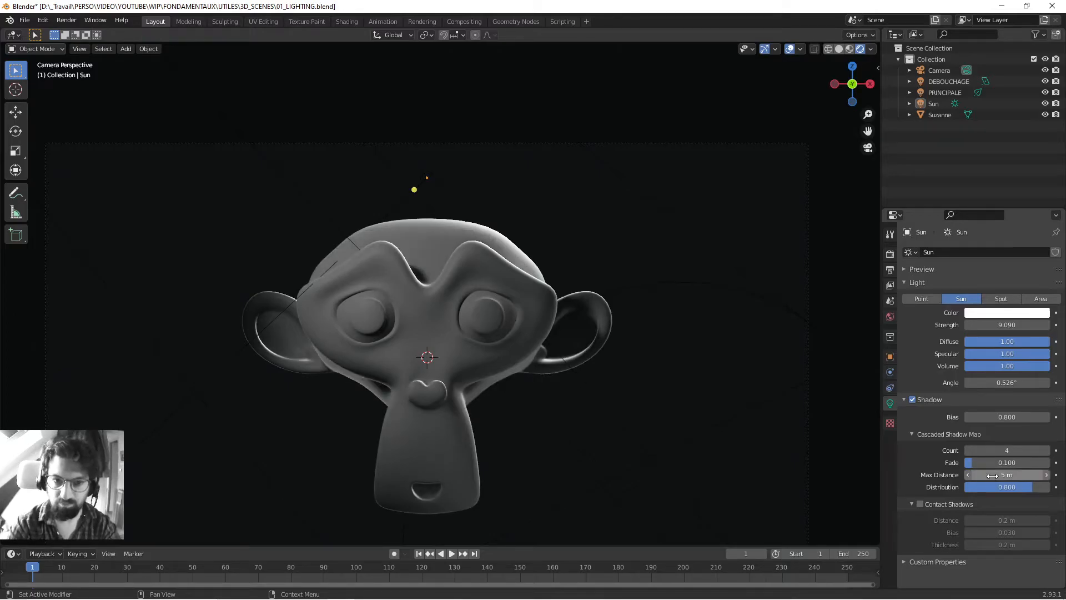
click(992, 476)
text(10)
key(Return)
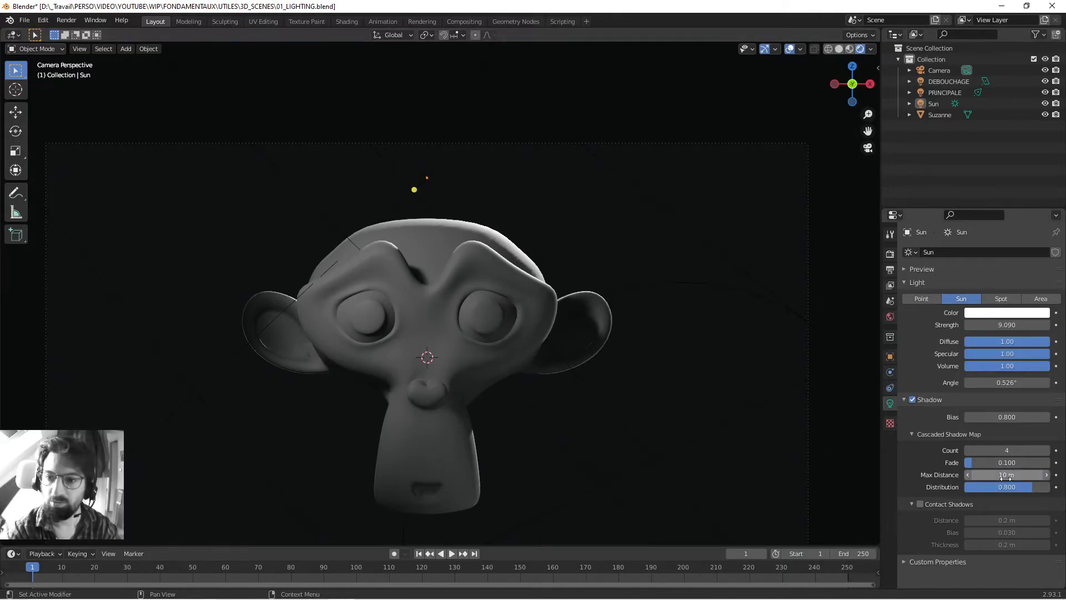
Step: Set the PRINCIPALE spot light's shadow bias to about 0.230
click(937, 95)
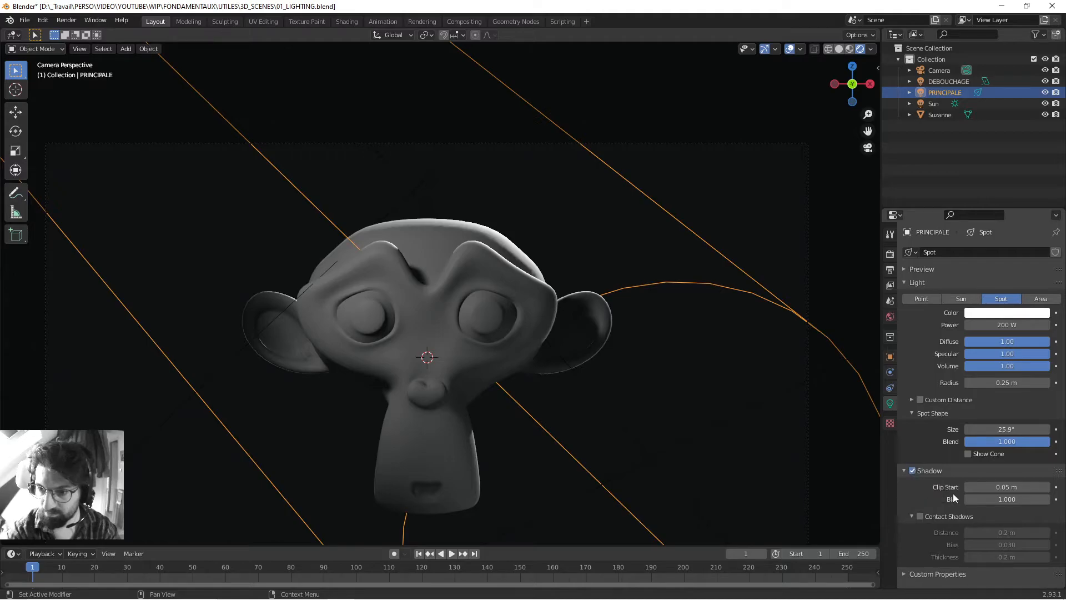
drag(993, 499, 938, 499)
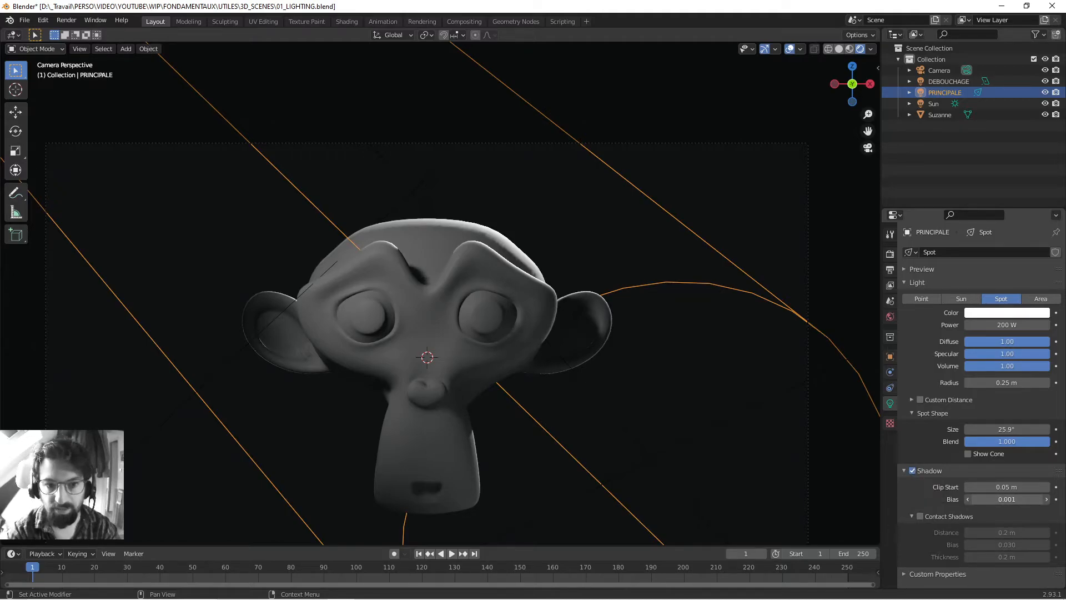
Step: Compare the DEBOUCHAGE light with shadows on and off, leave its shadows disabled, and clear the selection
click(947, 81)
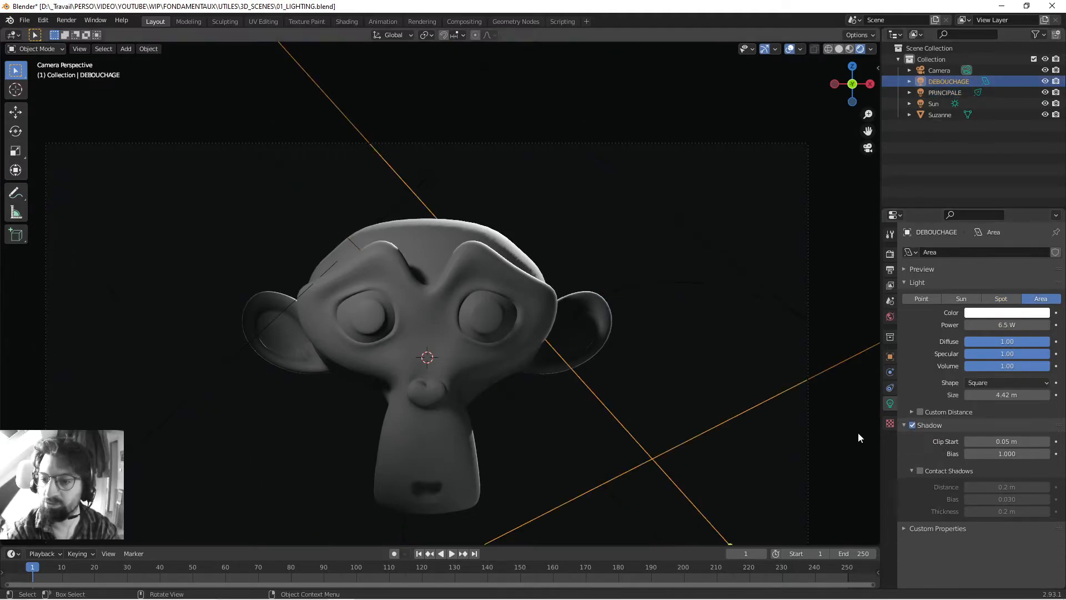
click(914, 425)
click(914, 426)
click(913, 425)
click(913, 425)
click(913, 425)
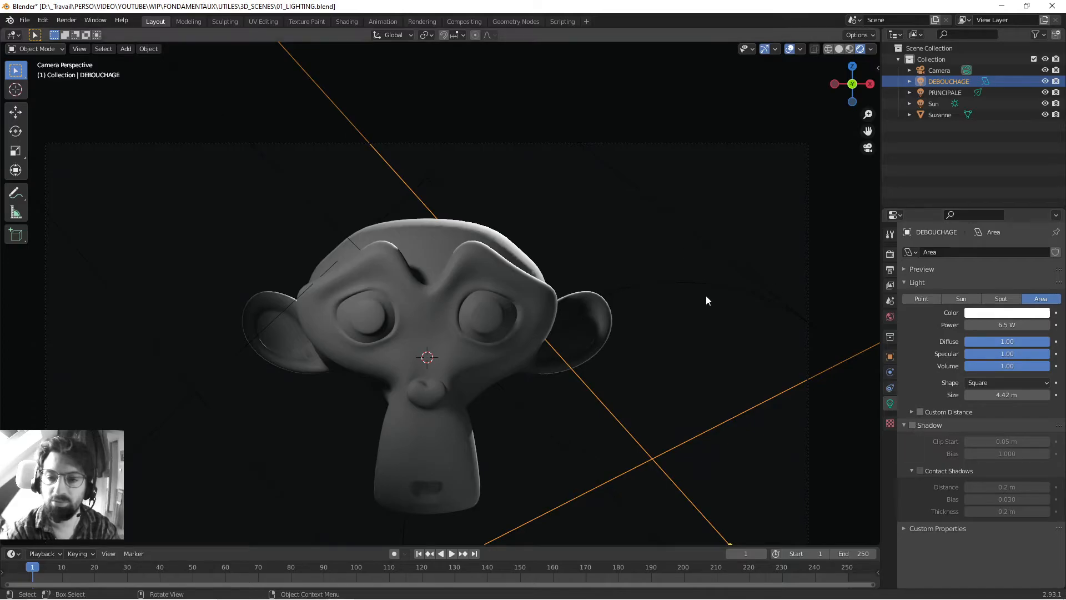
click(728, 286)
click(768, 210)
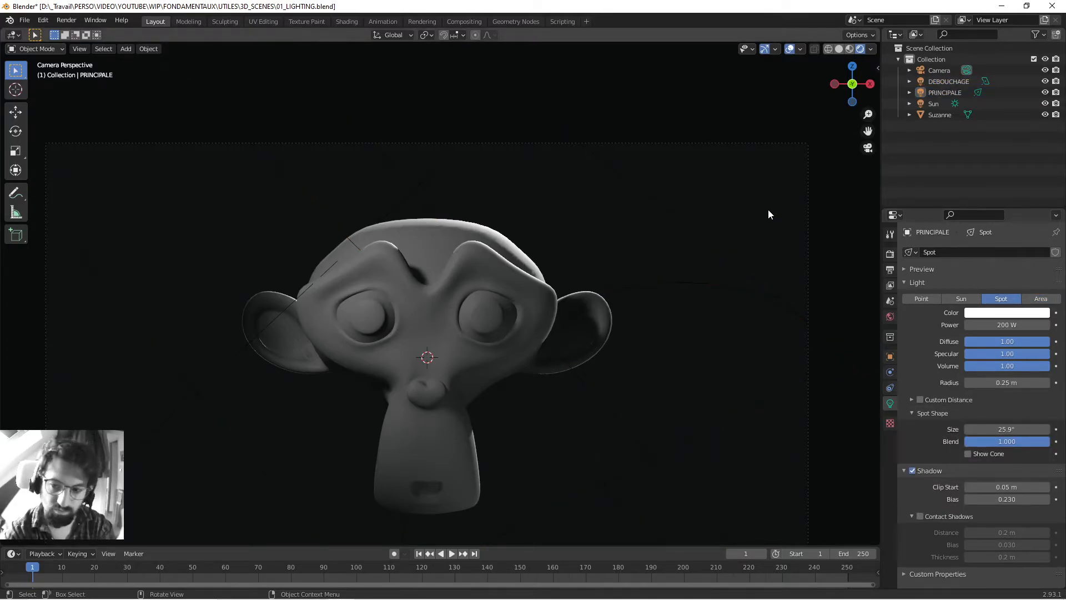
Step: Collapse the DEBOUCHAGE light's shadow settings, clear the selection and save the file
click(944, 81)
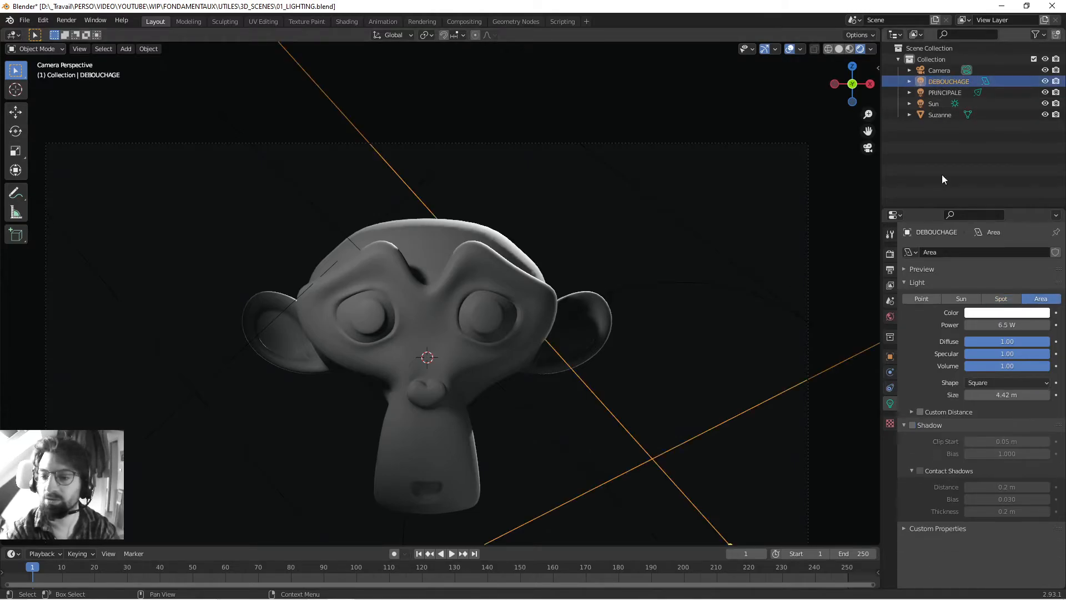
click(902, 424)
click(630, 69)
key(ctrl+s)
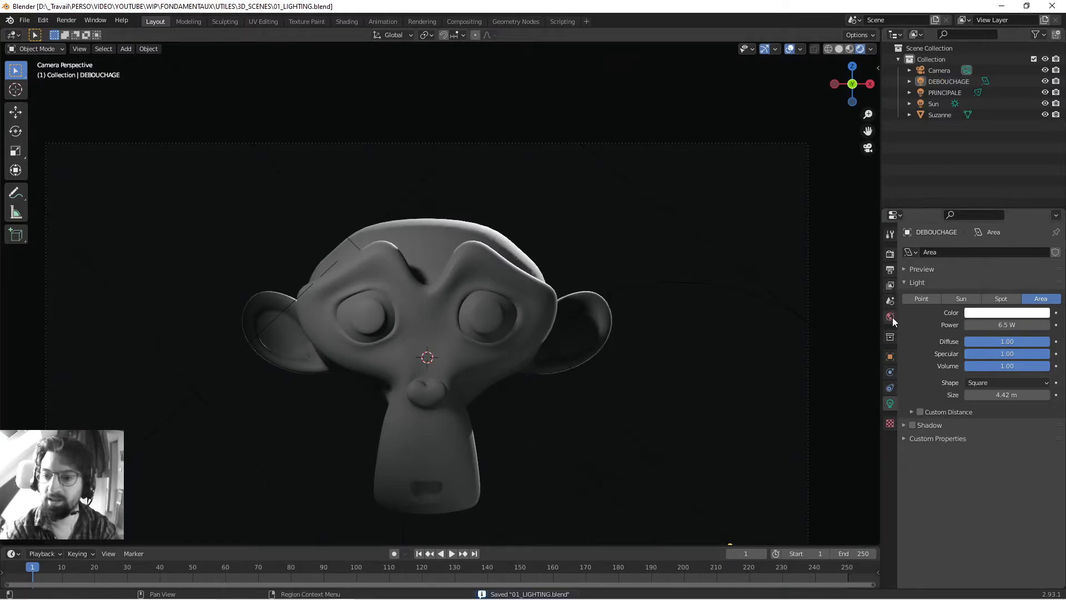
Step: Collapse the output dimensions settings and expand the Eevee shadow settings in the render properties
click(891, 300)
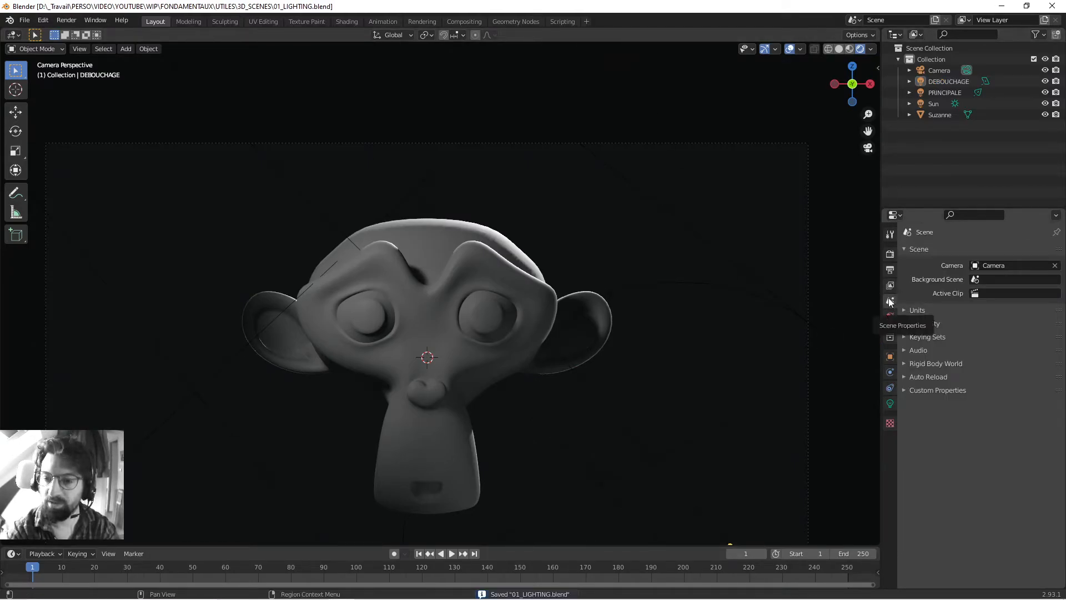
click(890, 270)
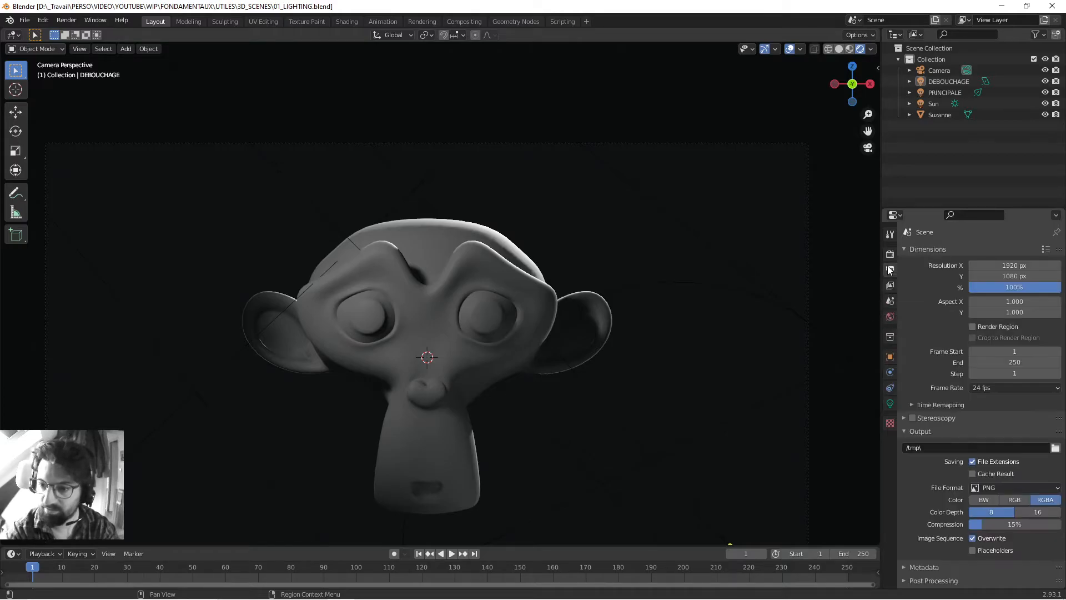
click(904, 248)
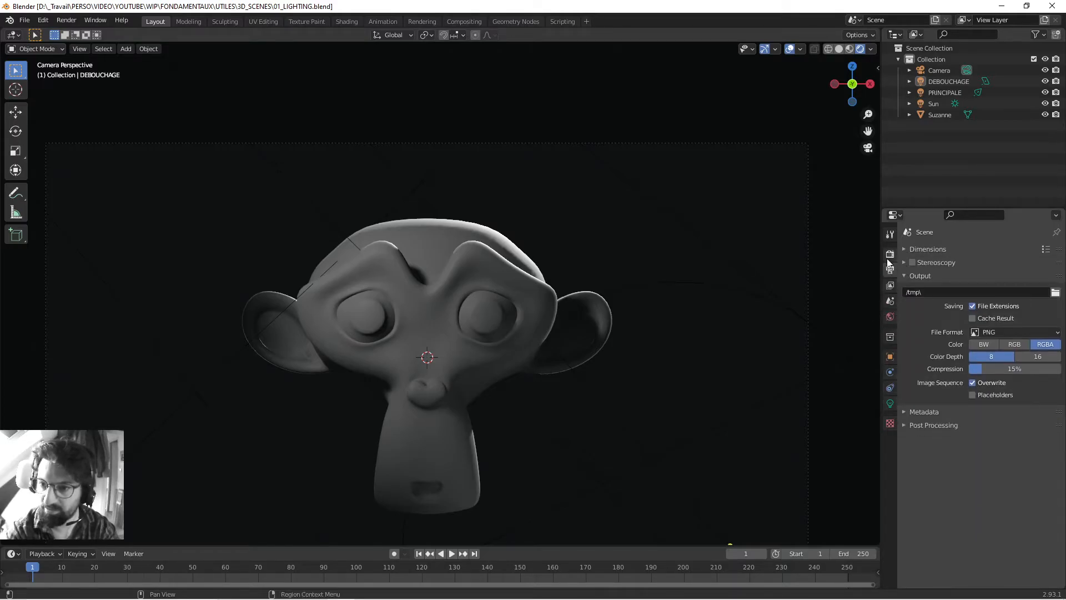
click(889, 255)
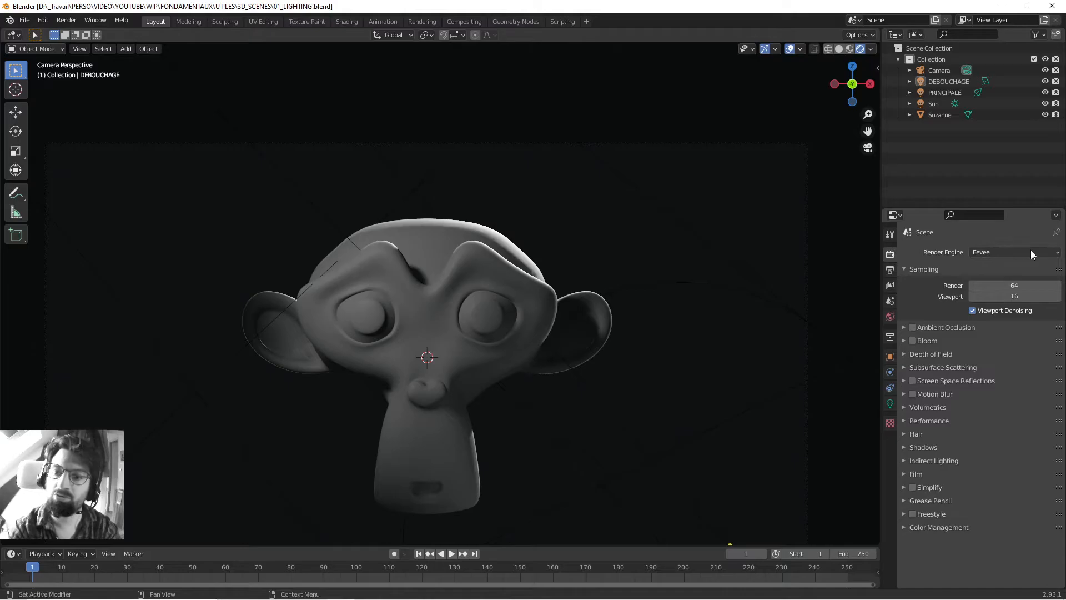
click(933, 447)
click(906, 446)
click(910, 446)
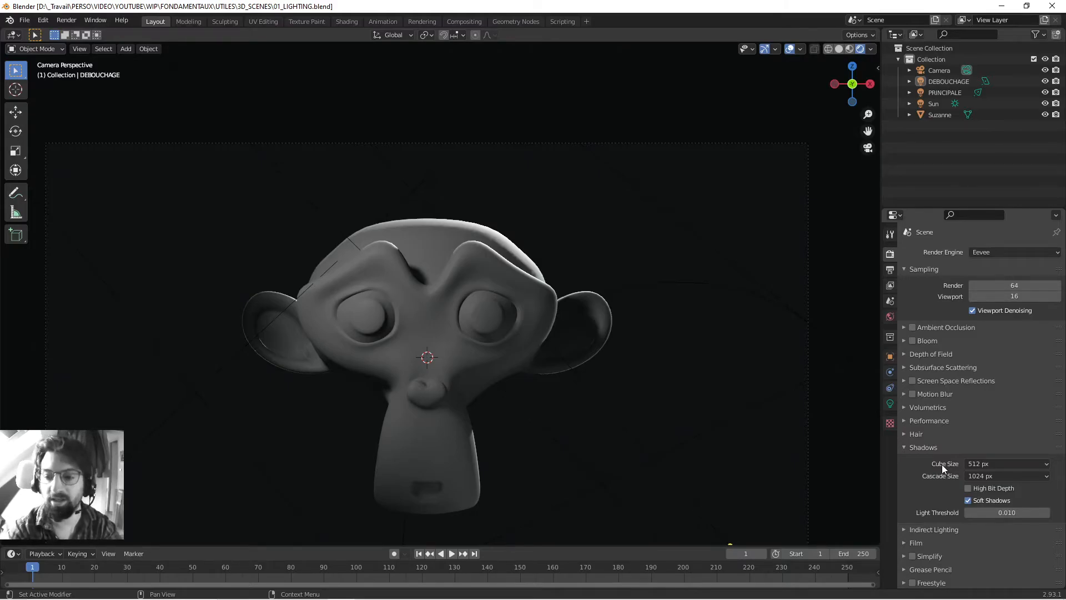
Step: Set both the cube shadow size and the cascade shadow size to 2048 px
click(993, 464)
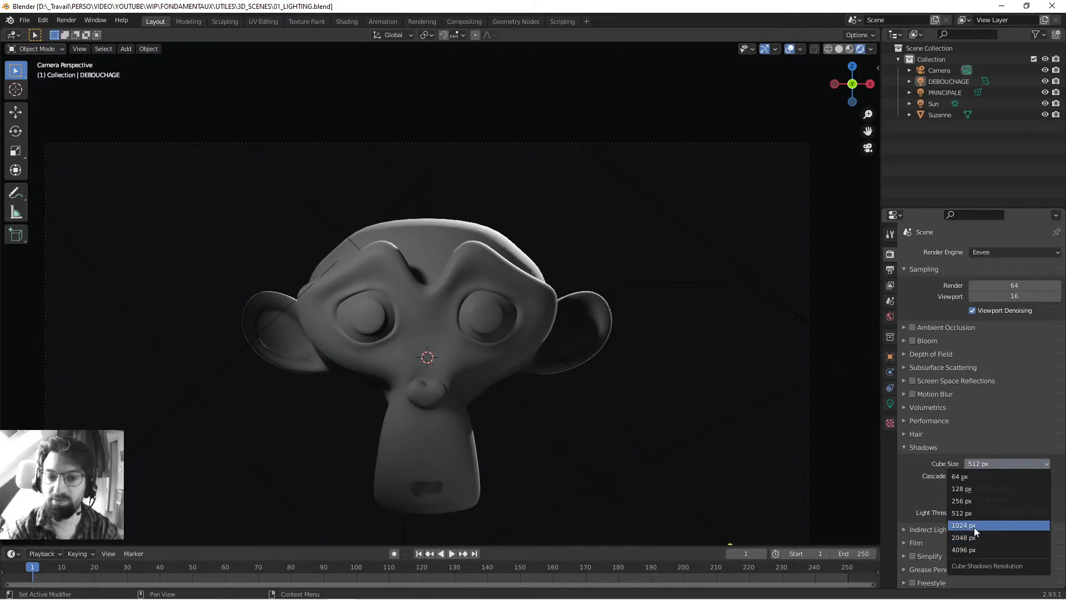
click(973, 525)
click(995, 475)
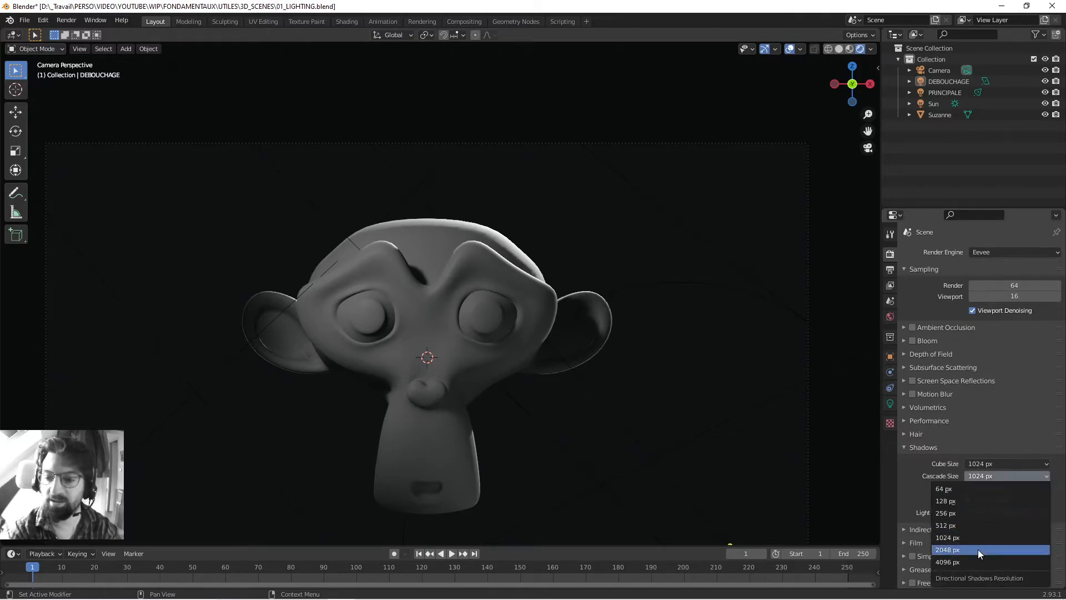
click(977, 550)
click(981, 465)
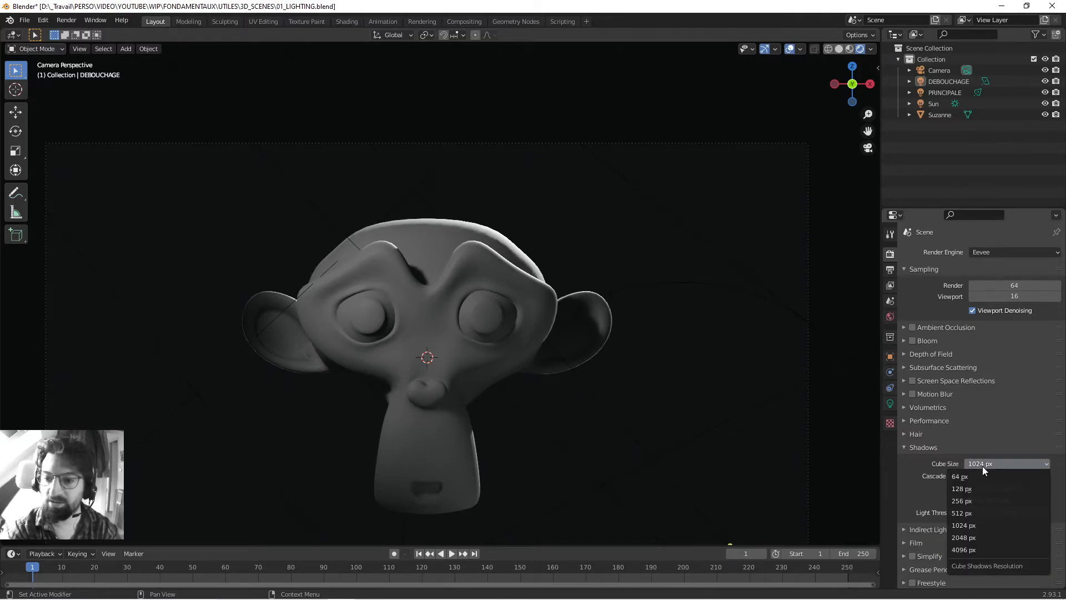
click(967, 538)
Step: Clear the selection of the DEBOUCHAGE light and save the file
click(772, 486)
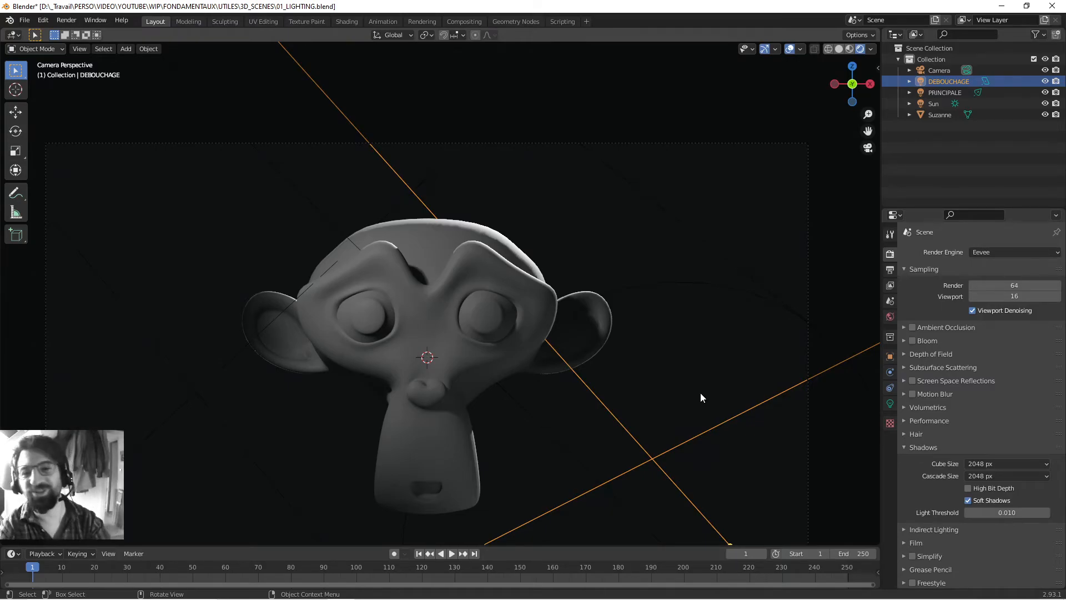
click(857, 481)
shift+middle_drag(589, 395, 599, 349)
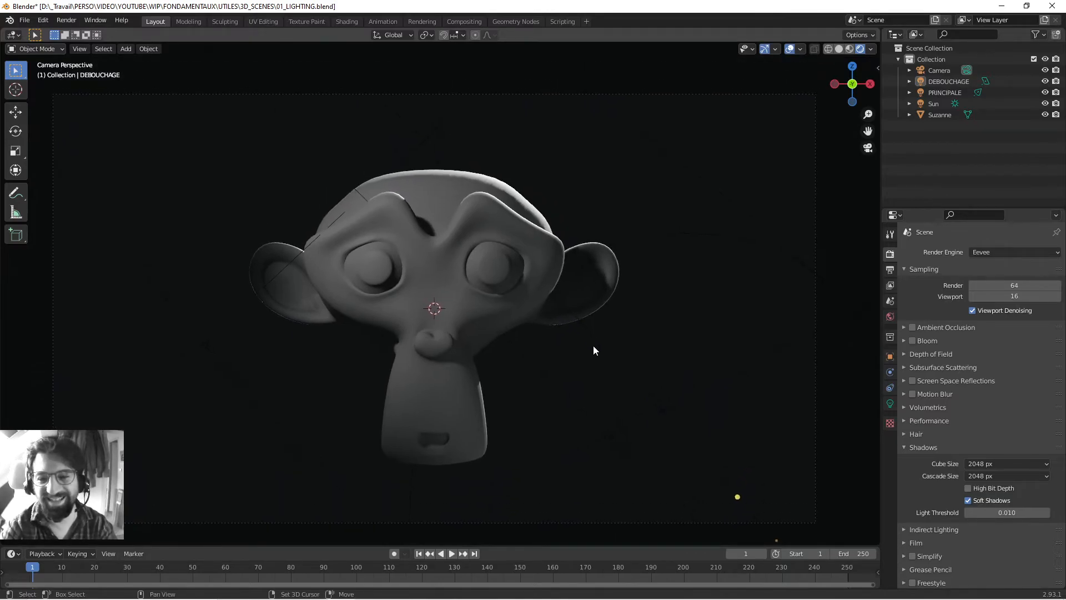
key(ctrl+s)
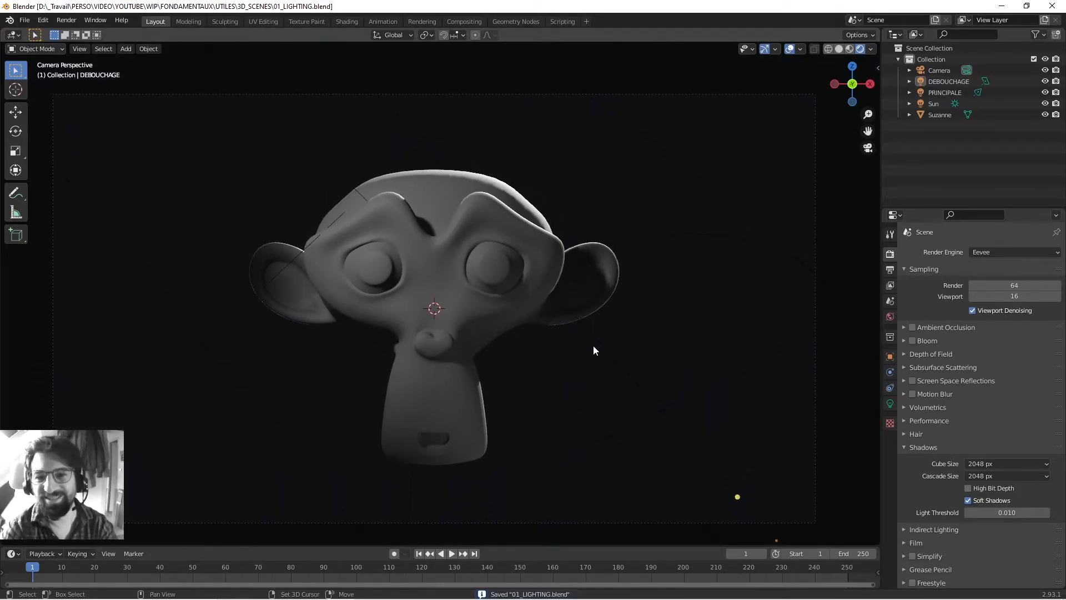
shift+middle_drag(593, 346, 590, 332)
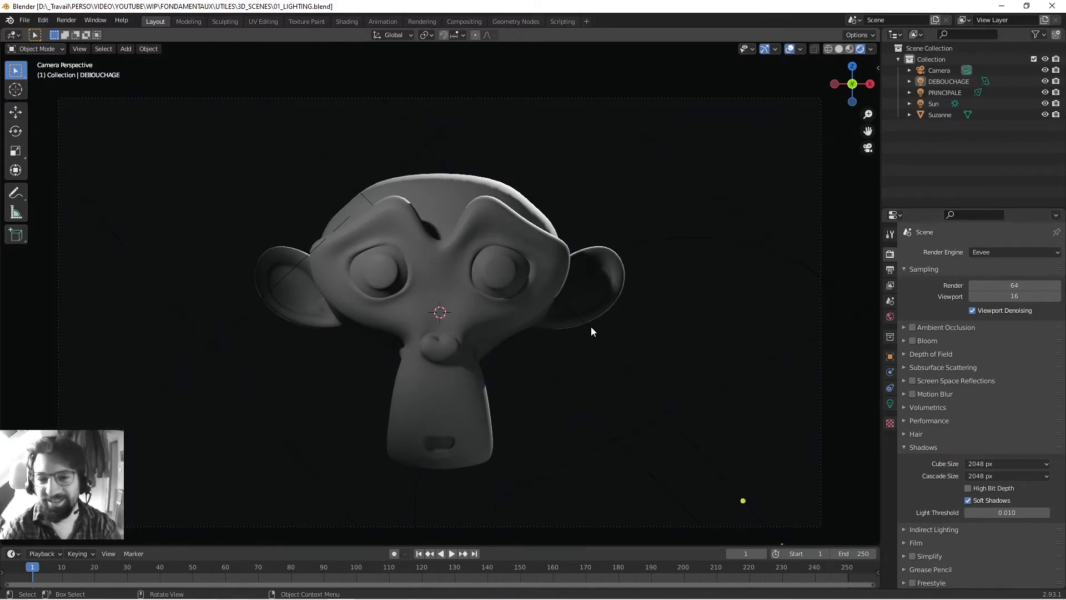
mouse_move(835, 599)
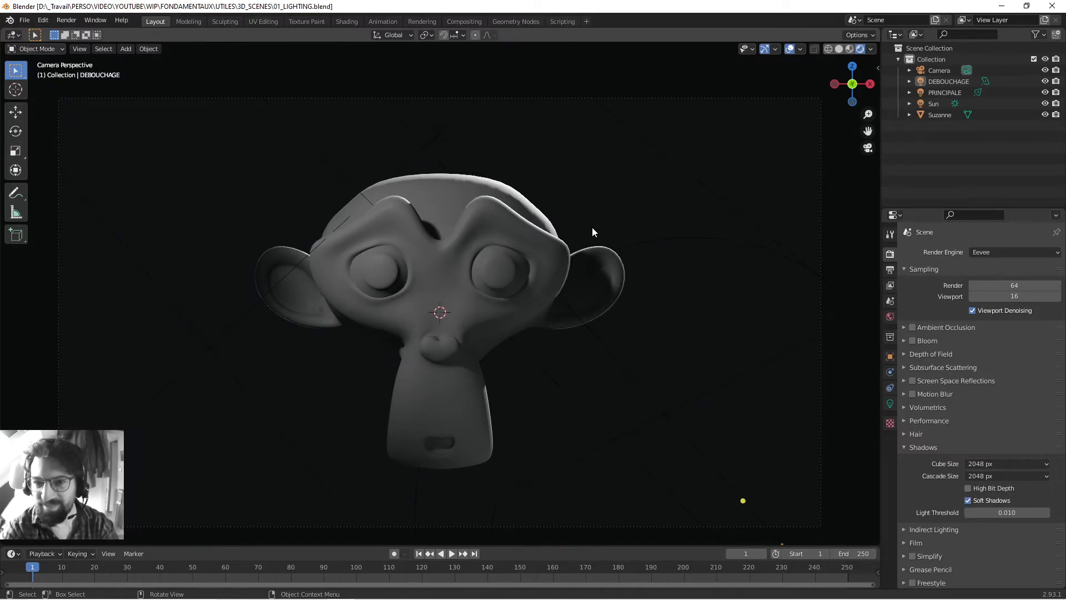
Step: Tint the DEBOUCHAGE area light light blue, with hue about 0.545 and saturation about 0.611
click(945, 82)
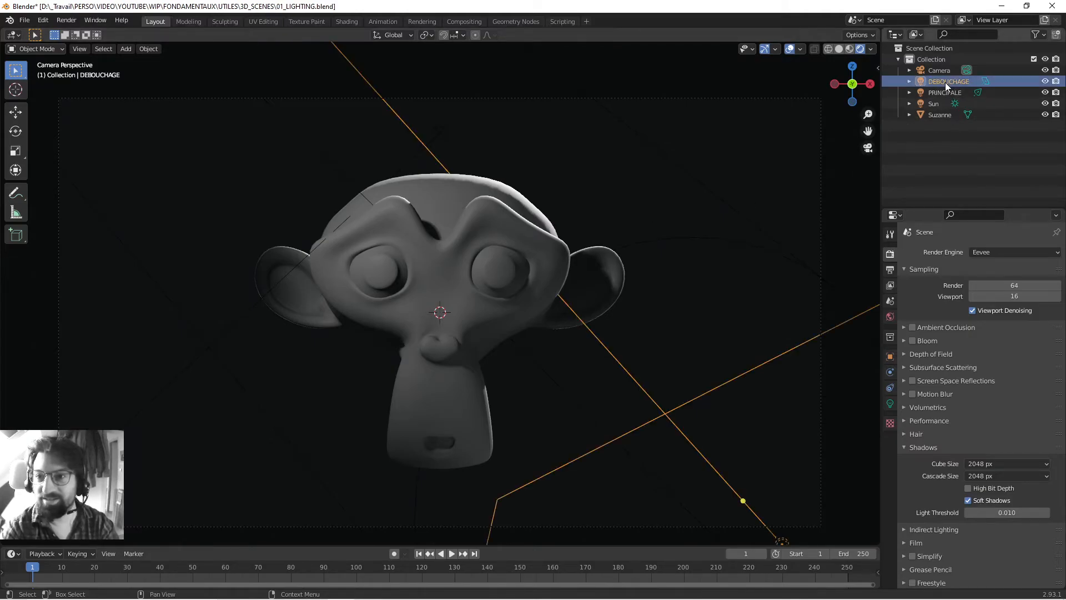
click(889, 403)
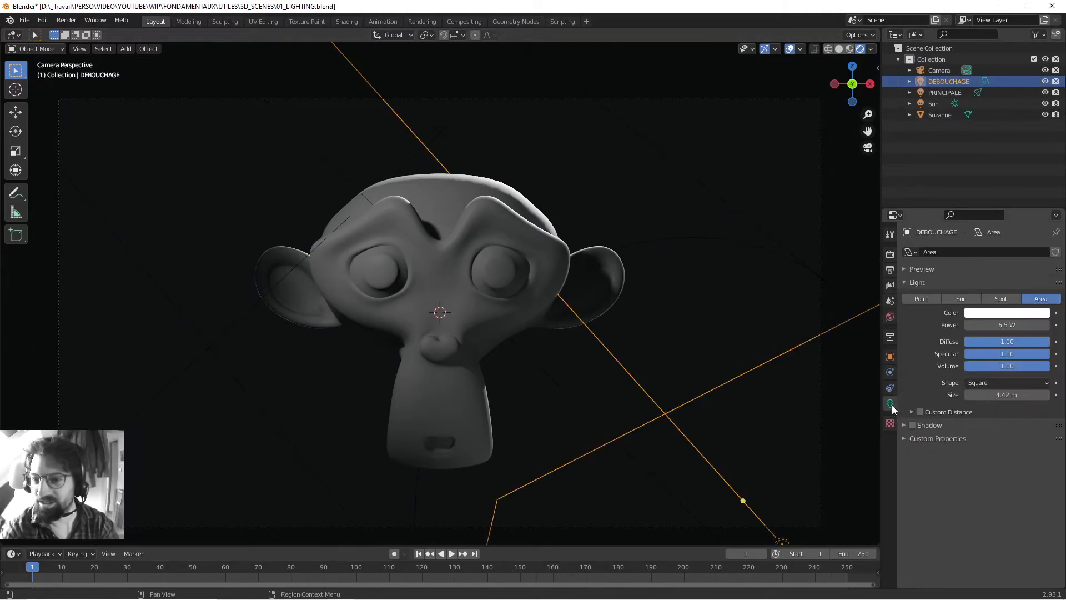
click(997, 314)
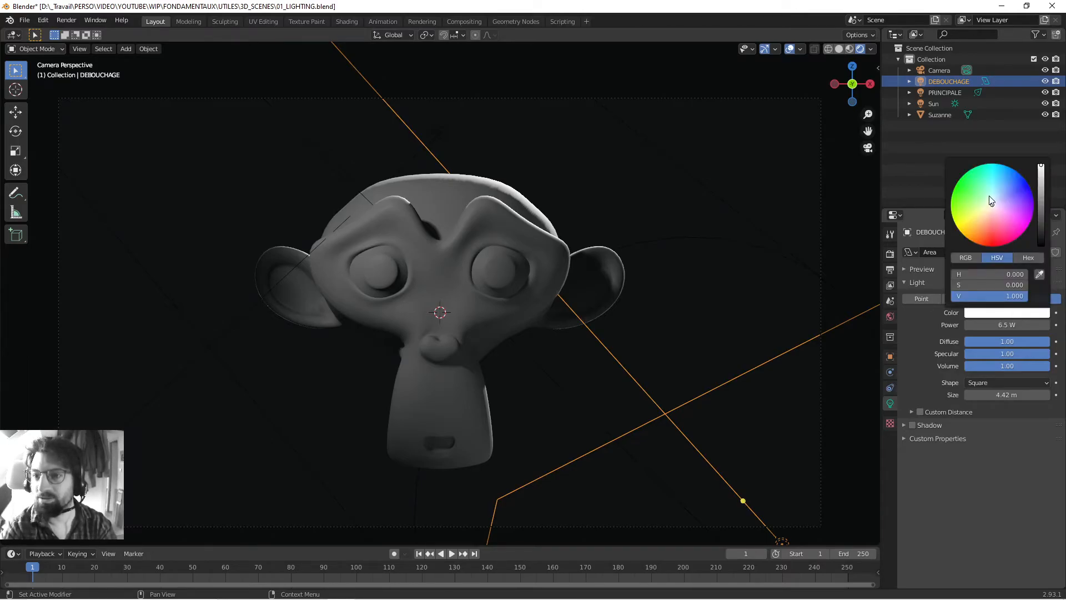
drag(993, 201, 993, 192)
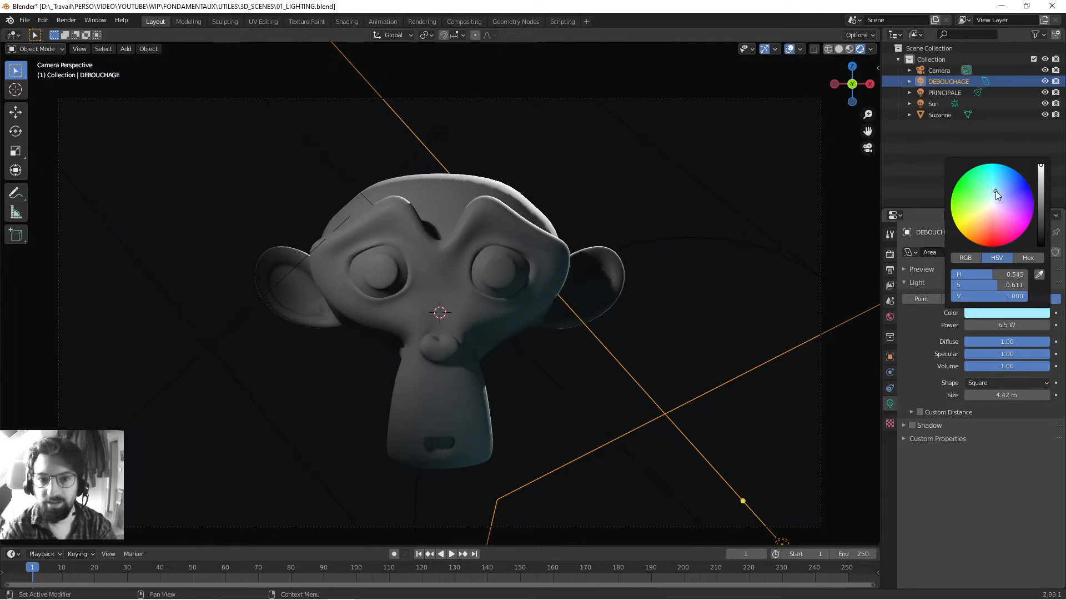
Step: Tint the PRINCIPALE spot light pale salmon, with hue about 0.035 and saturation about 0.496
click(934, 105)
click(943, 93)
click(990, 313)
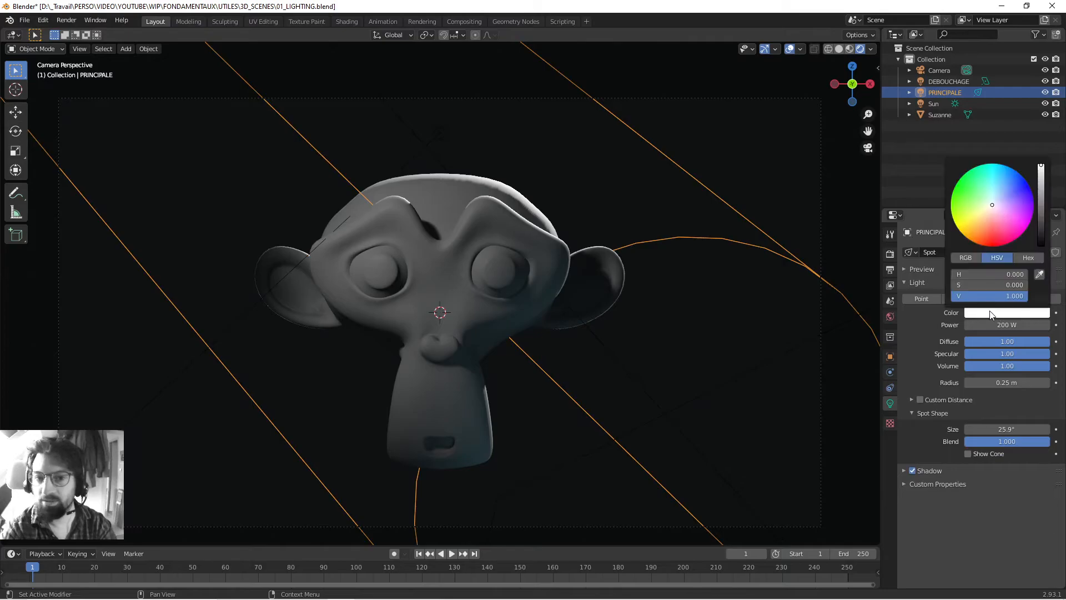
drag(996, 208, 989, 215)
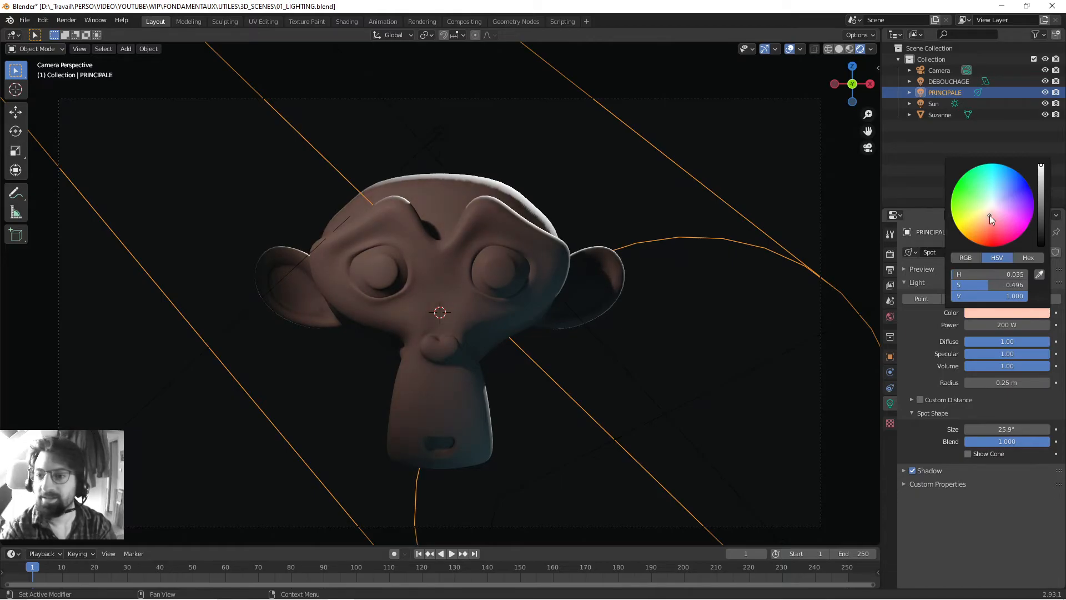
click(970, 262)
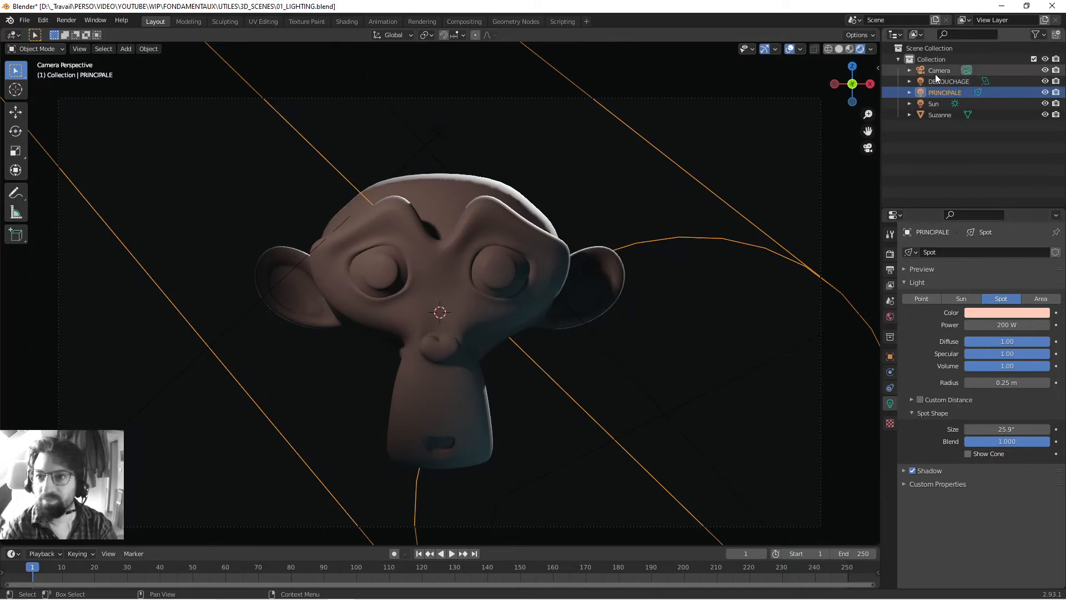
Step: Rename the Sun light as CONTRE_JOUR
click(936, 105)
double_click(934, 104)
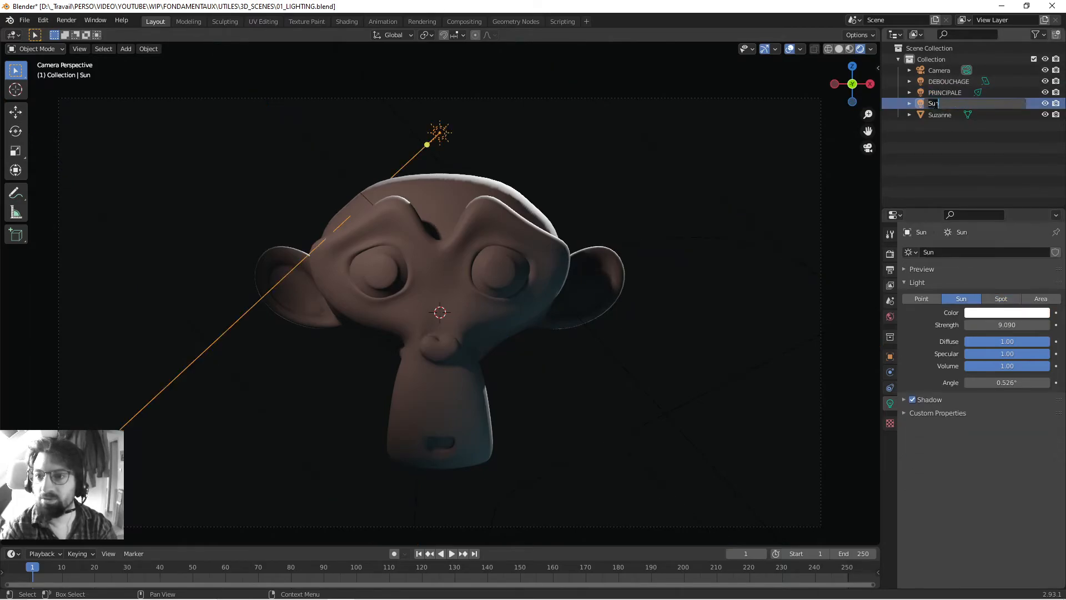
text(CONTRE-JOUR)
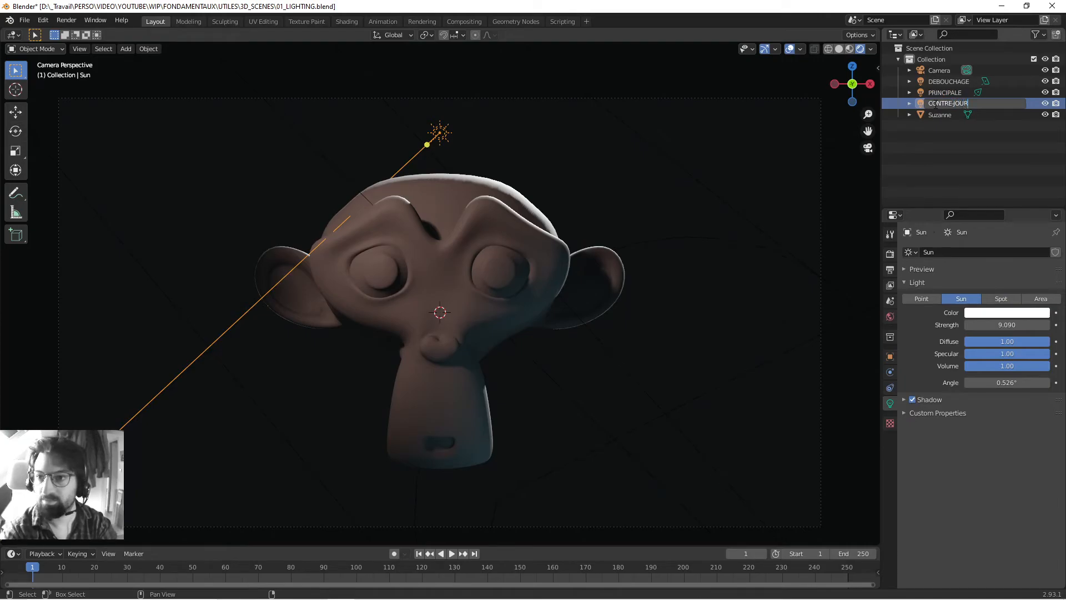
key(Return)
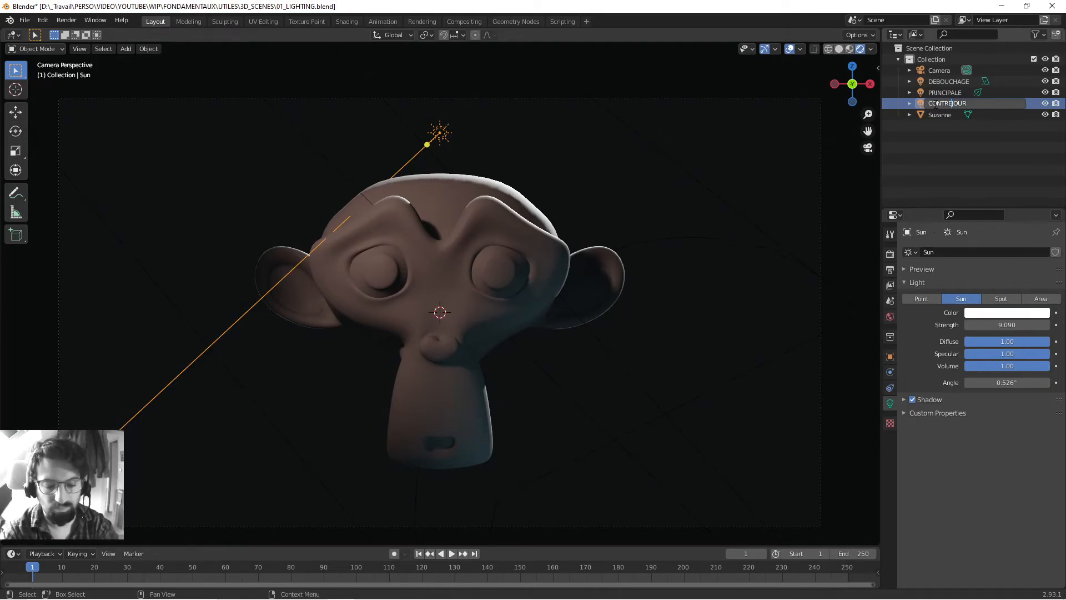
Step: Tint the rim light a pale, weakly saturated cyan and set its strength to about 4.8
click(1009, 313)
drag(998, 194, 996, 185)
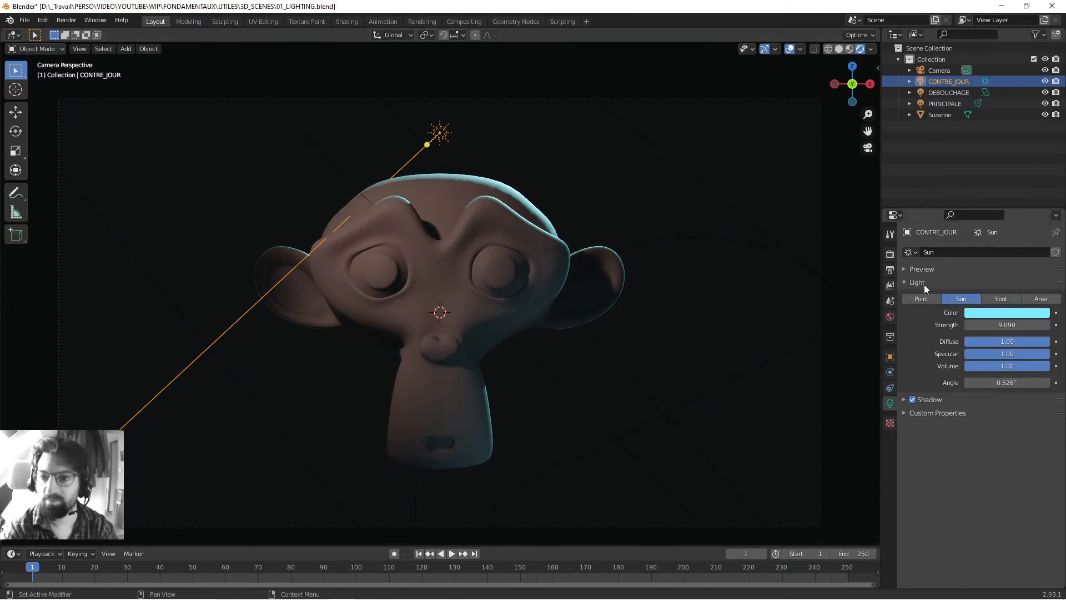
click(977, 312)
drag(1017, 284, 991, 284)
mouse_move(1006, 325)
mouse_down()
mouse_move(977, 324)
mouse_move(1016, 324)
mouse_up()
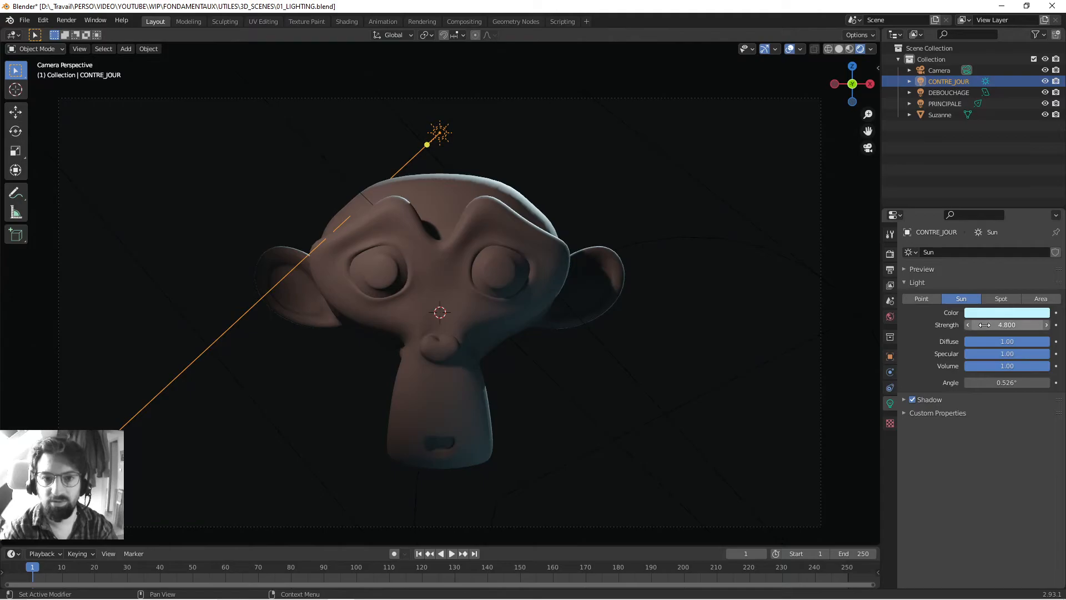
Step: Shift the PRINCIPALE spot light's colour to a warm yellow-orange
click(936, 107)
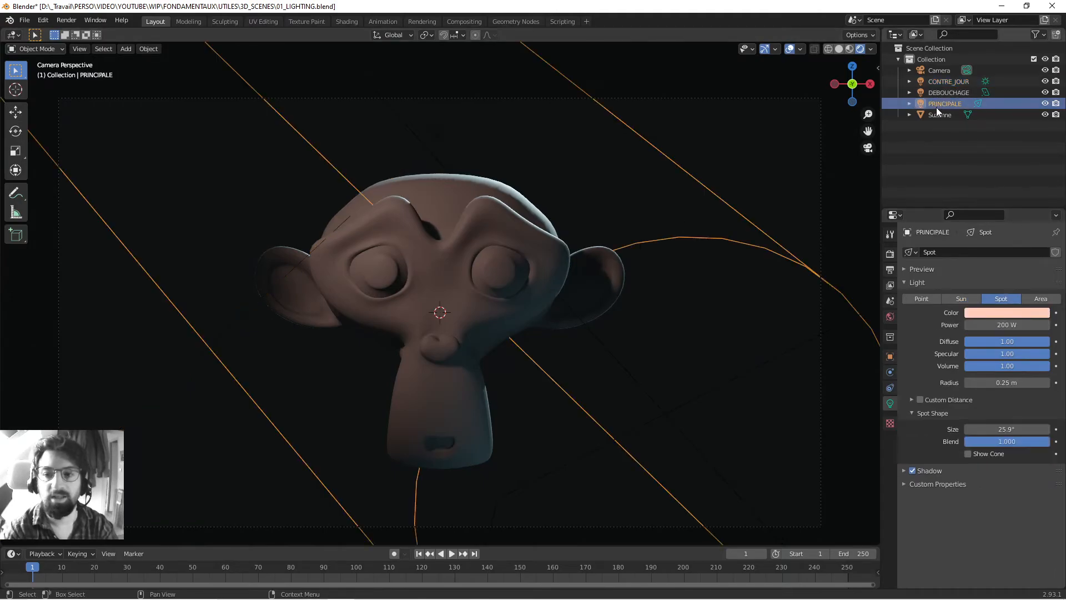
click(1001, 312)
mouse_move(992, 290)
mouse_down()
mouse_move(996, 274)
mouse_move(976, 285)
mouse_up()
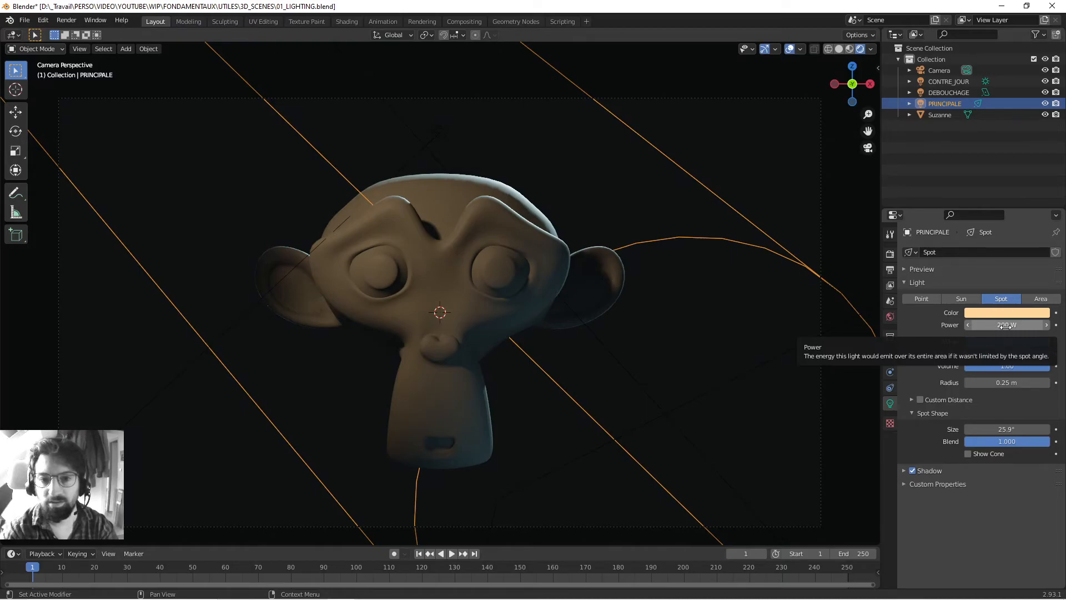
Step: Clear the selection, render the image to check the coloured lighting, close the render window and save the file
key(alt+a)
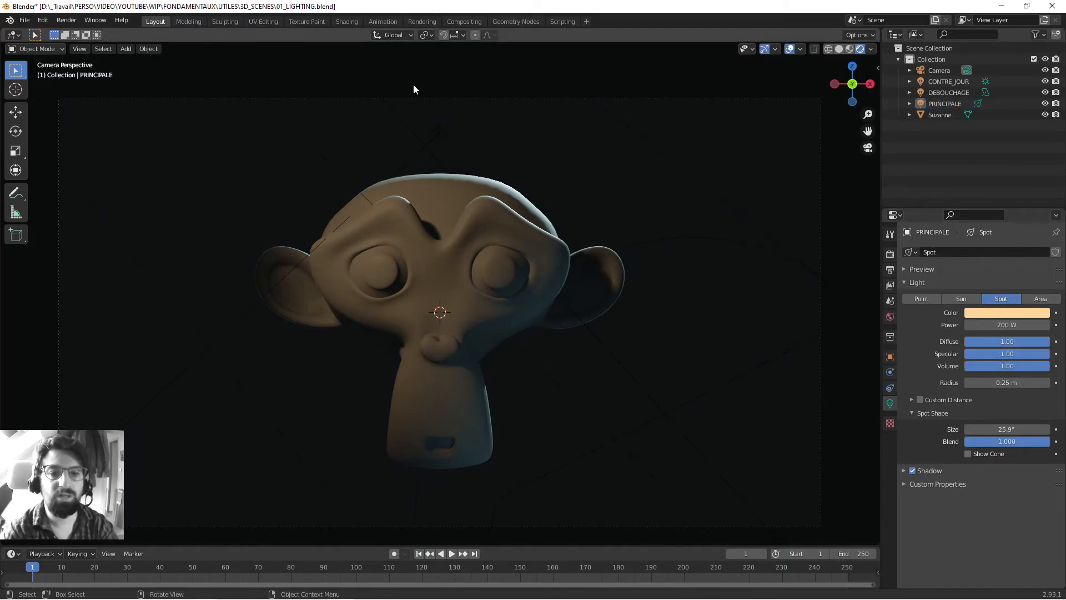
key(F12)
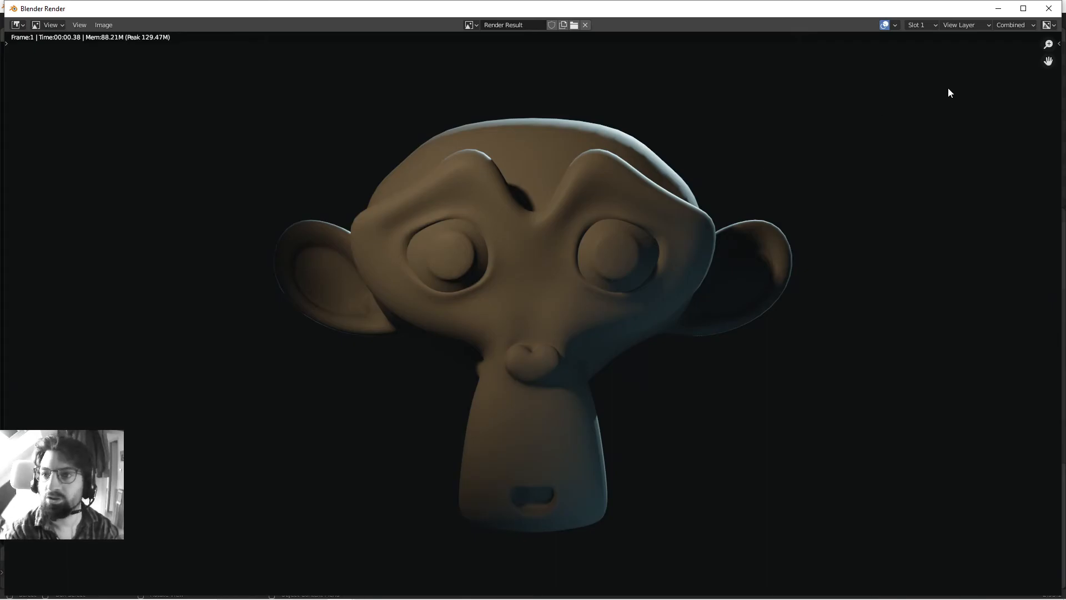
click(1048, 9)
key(ctrl+s)
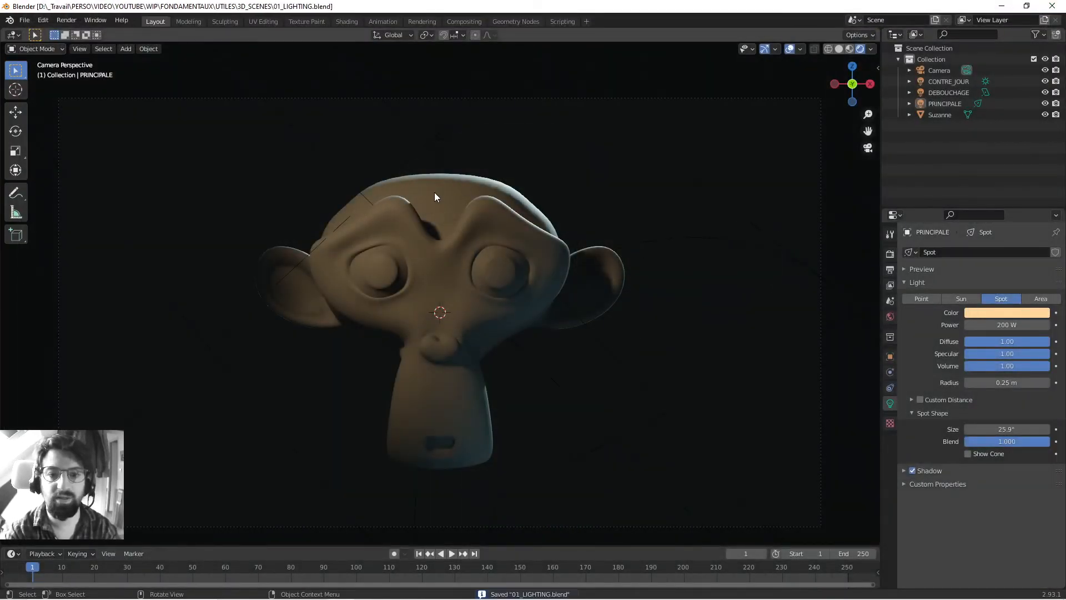
Step: Create a new material named PEAU on the monkey head and save the file
click(436, 198)
click(891, 451)
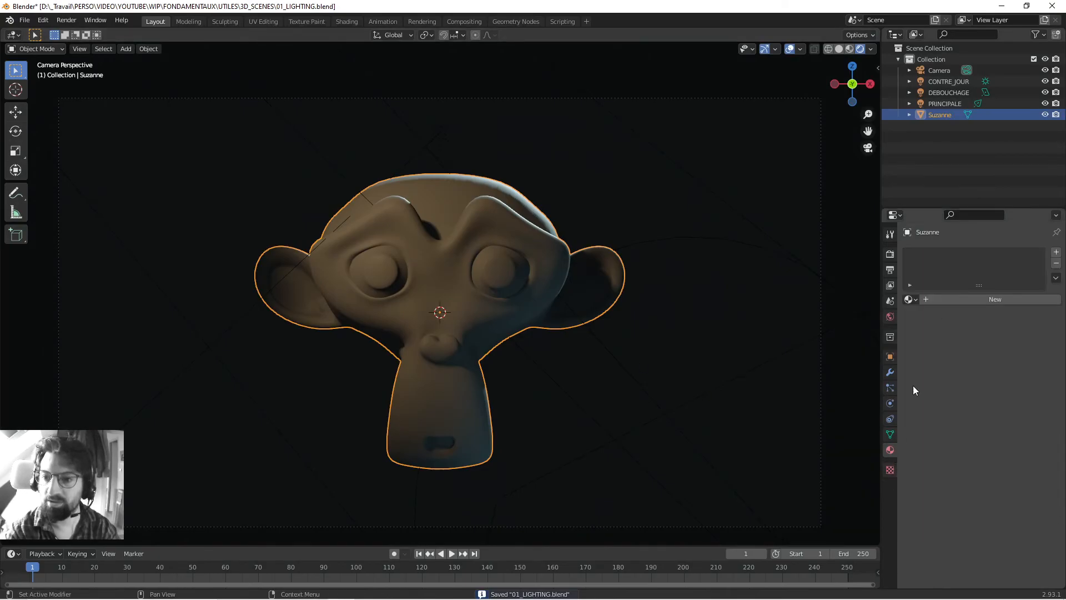
click(937, 303)
double_click(937, 302)
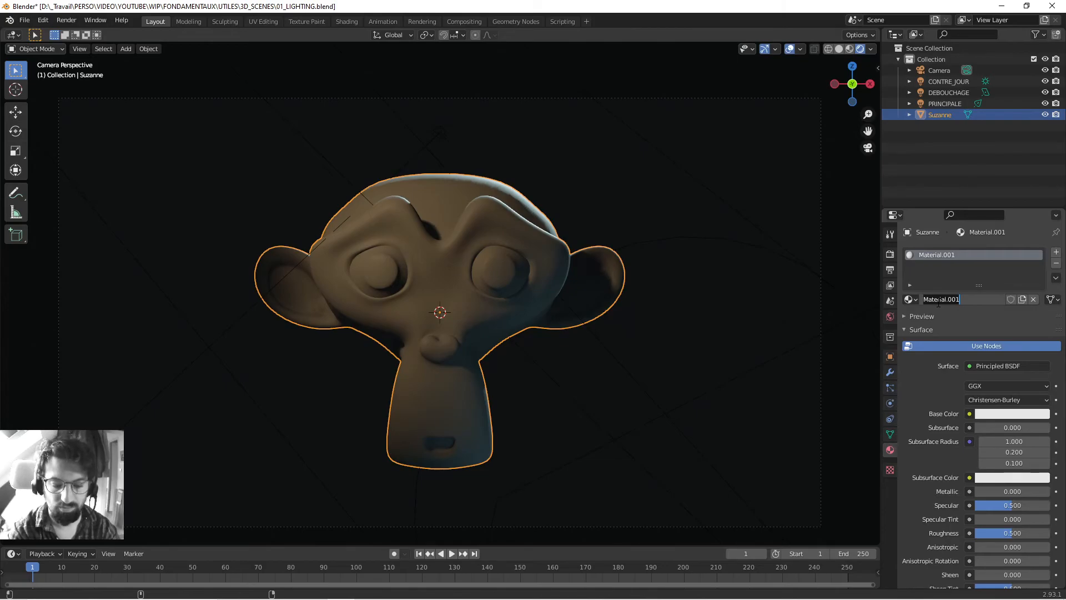
text(PEAU)
key(Return)
key(ctrl+s)
Step: Set the PEAU material's base colour to a brown with hue 0.043, saturation about 0.449 and value about 0.302
click(980, 413)
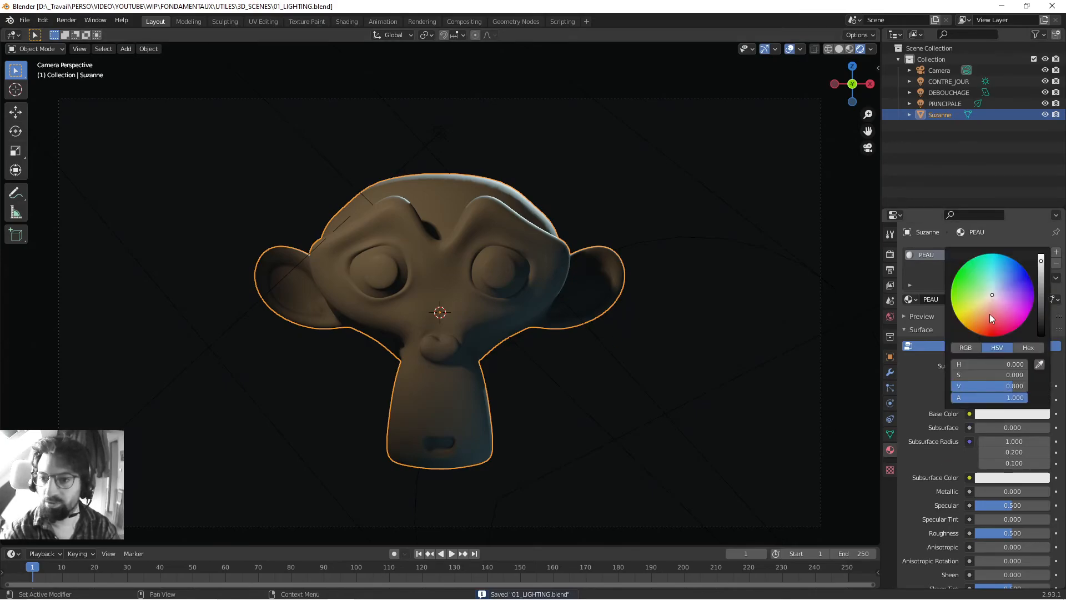
drag(991, 297, 986, 310)
mouse_move(1041, 260)
mouse_down()
mouse_move(1041, 298)
mouse_move(1041, 284)
mouse_up()
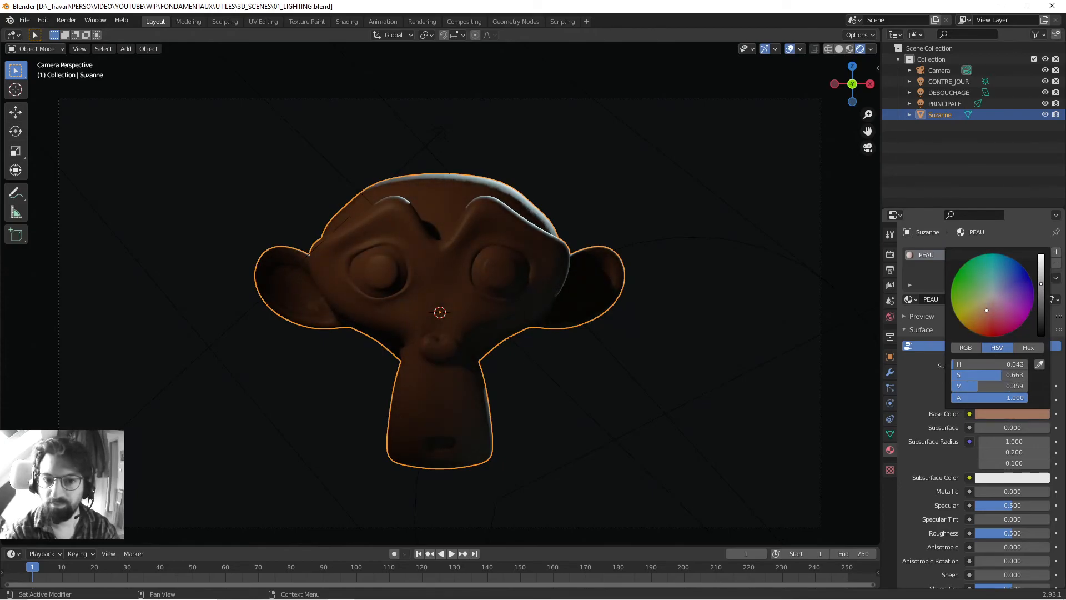
click(994, 415)
drag(1001, 375, 979, 386)
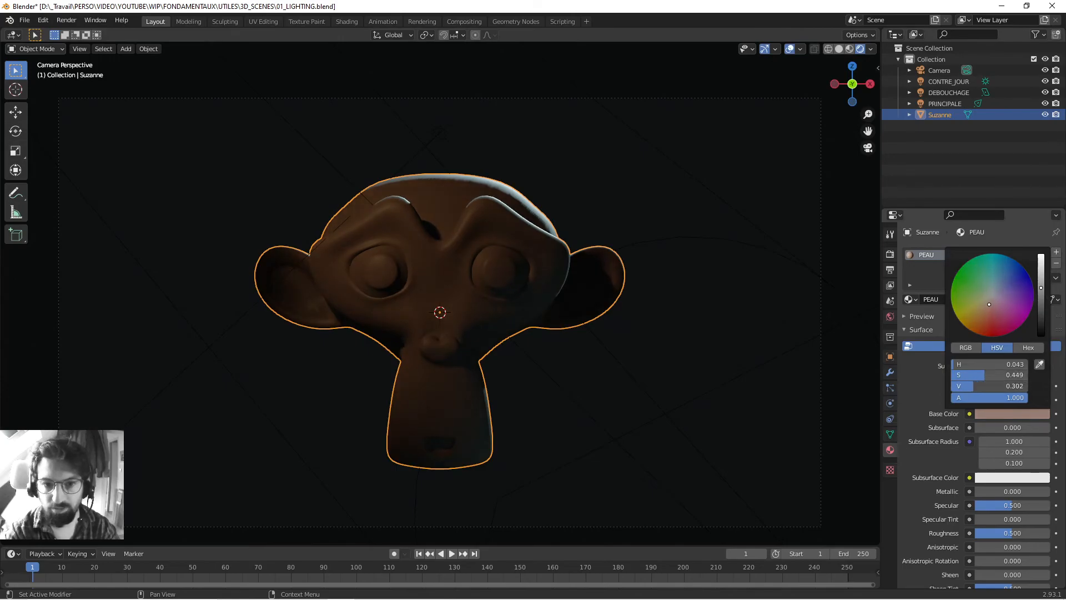
Step: Raise the PRINCIPALE light's power, set the DEBOUCHAGE power to 10.2 W and the CONTRE_JOUR strength to 5.490
click(942, 82)
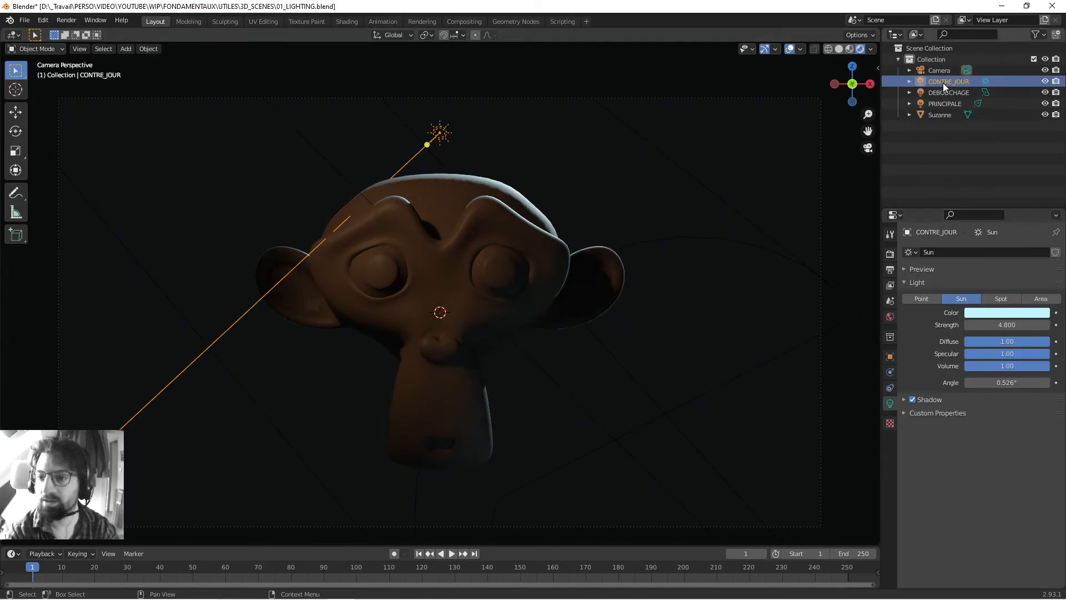
click(944, 93)
click(944, 103)
mouse_move(977, 325)
mouse_down()
mouse_move(1015, 325)
mouse_move(996, 324)
mouse_up()
click(944, 93)
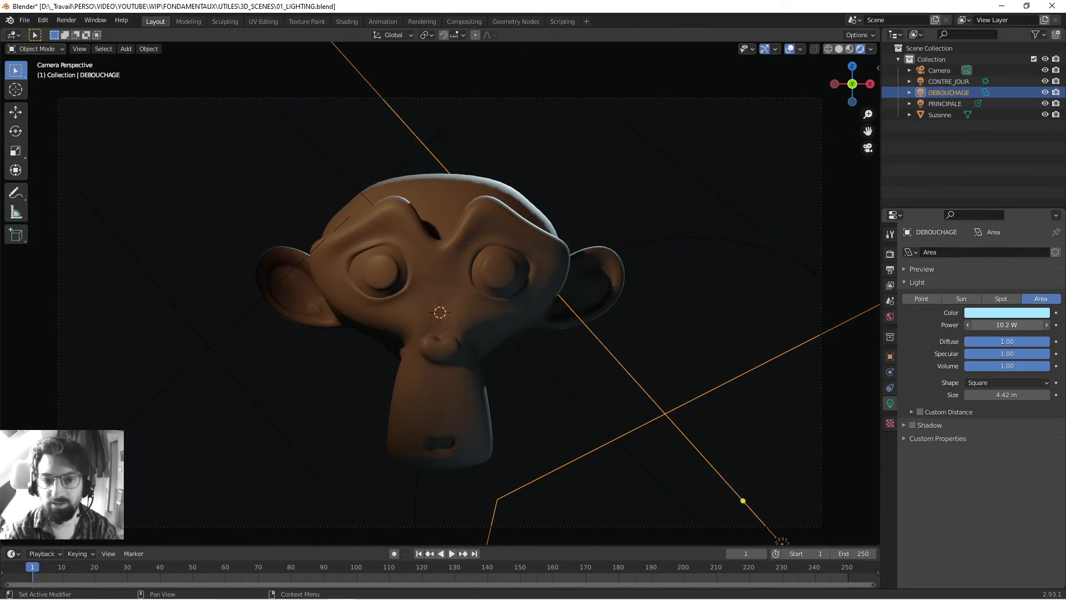
click(936, 82)
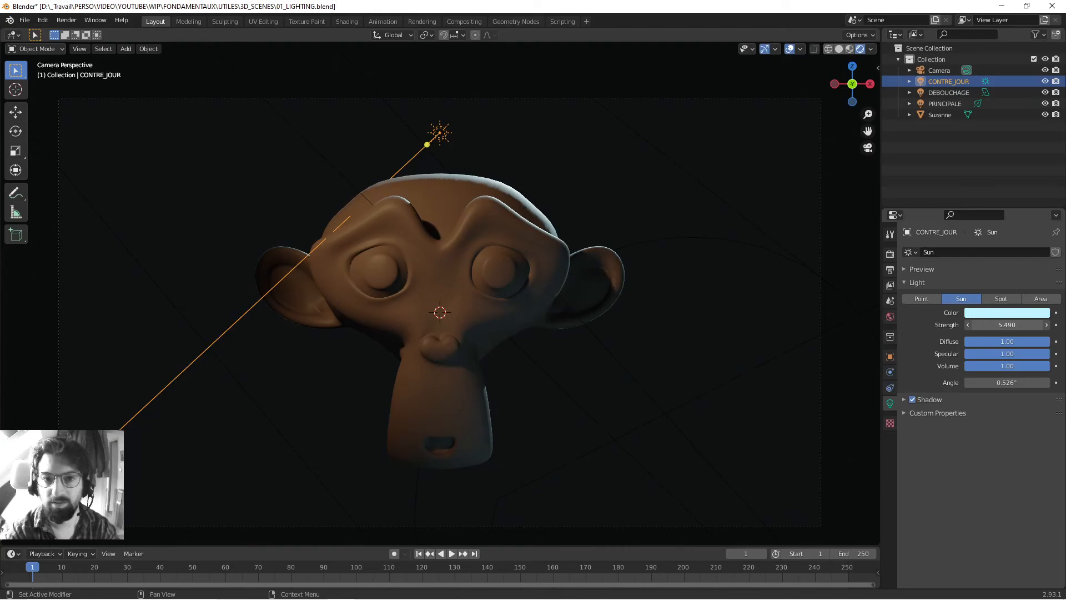
Step: Select the monkey head and try the PEAU material's roughness at 0.176 and 0.772, with specular at 0.5
click(576, 256)
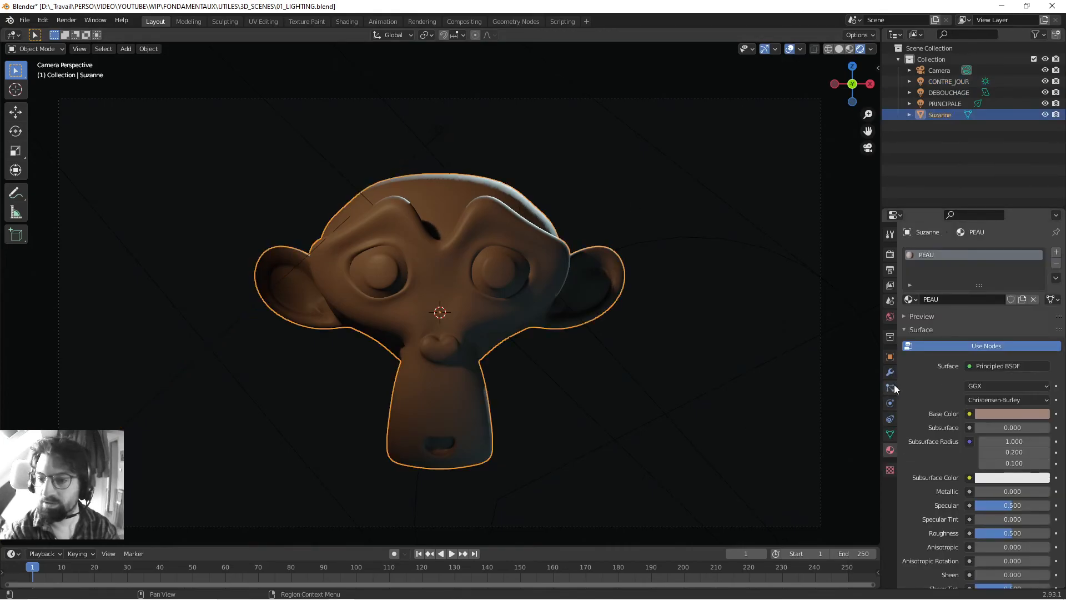
scroll(926, 428, down, 5)
drag(1023, 421, 1008, 394)
click(1008, 394)
text(0.5)
key(Return)
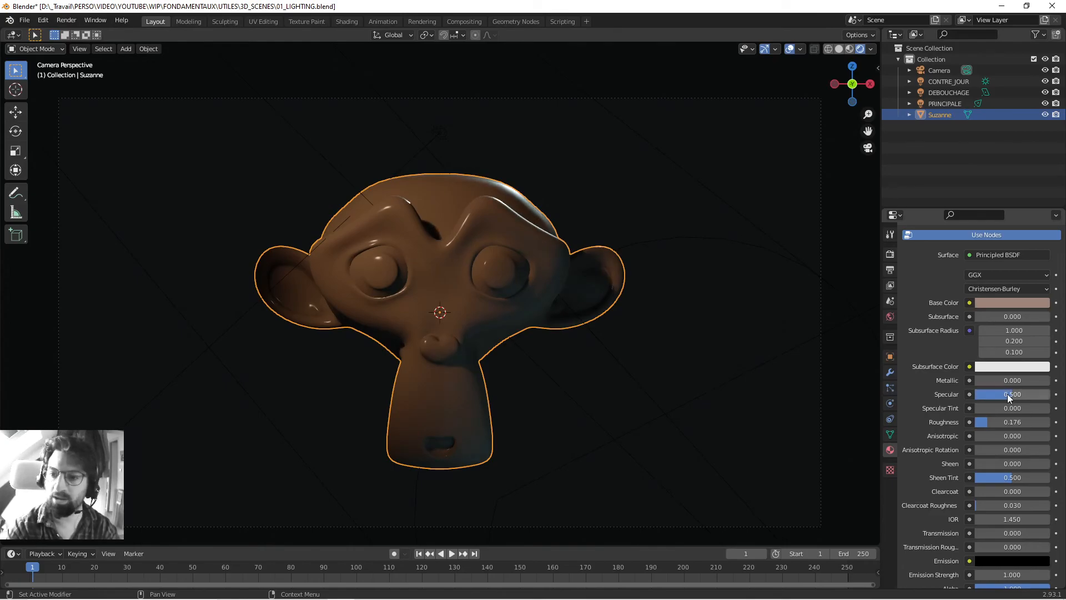
drag(987, 421, 1032, 421)
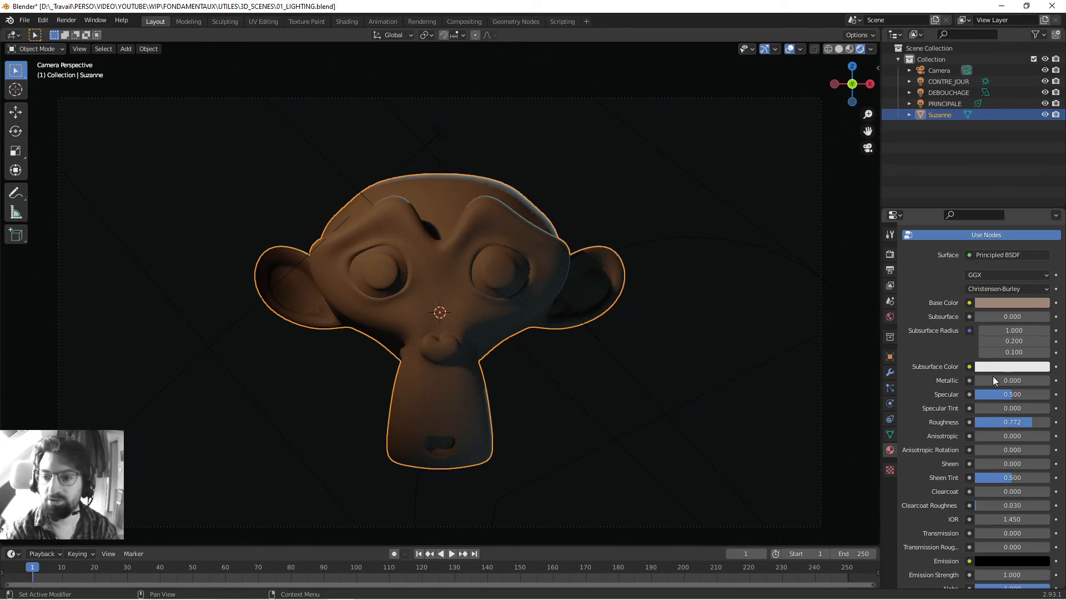
Step: Try a fully metallic look on the PEAU material with Metallic at 1.000
drag(996, 380, 1029, 380)
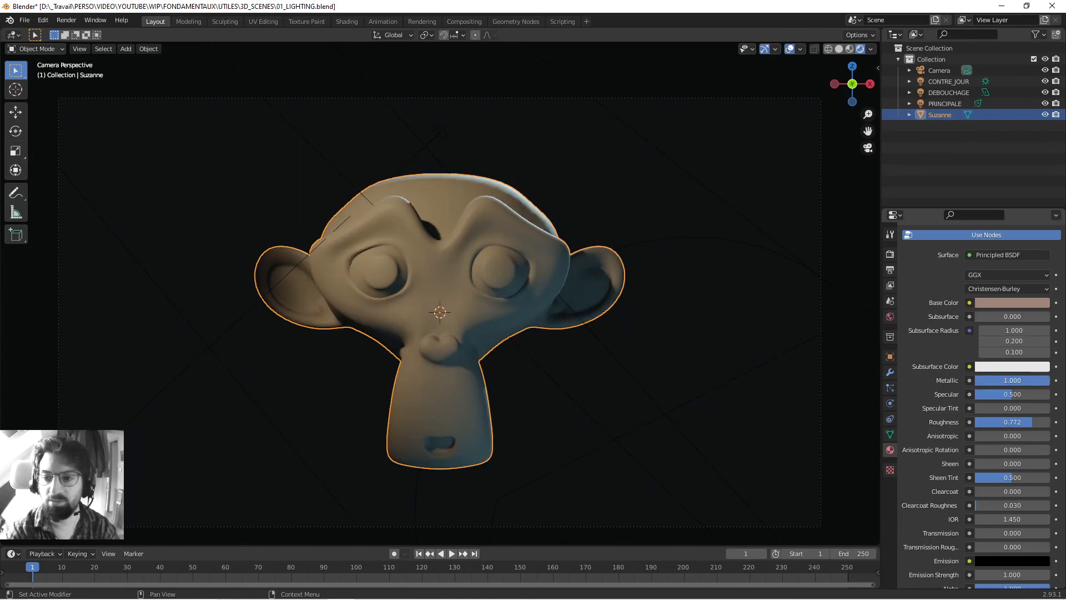
scroll(1048, 383, down, 2)
scroll(1020, 369, up, 2)
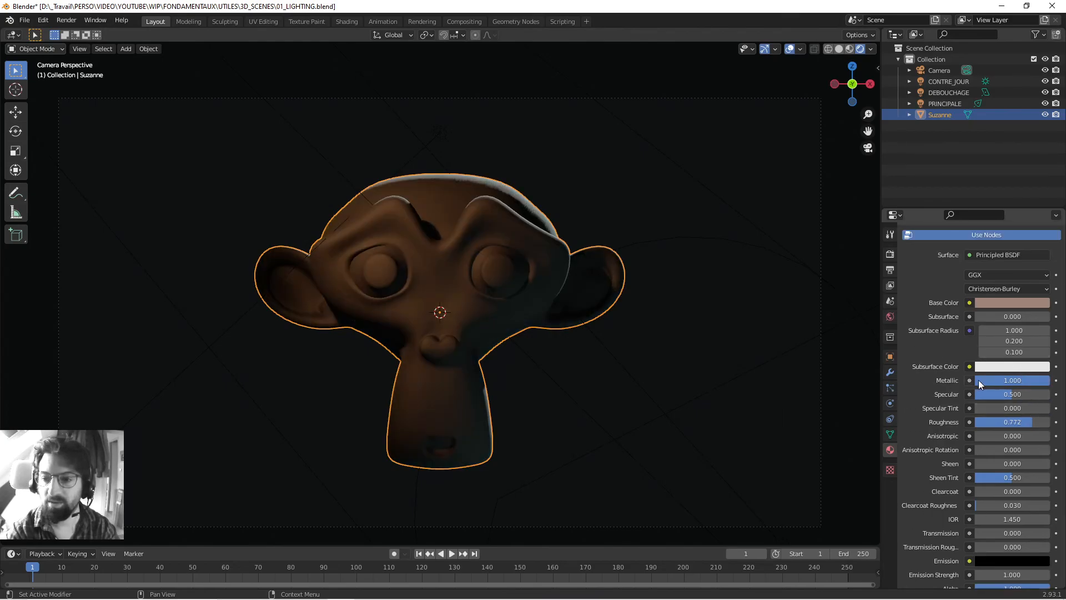
mouse_move(1029, 381)
mouse_down()
mouse_move(977, 380)
mouse_move(1043, 380)
mouse_up()
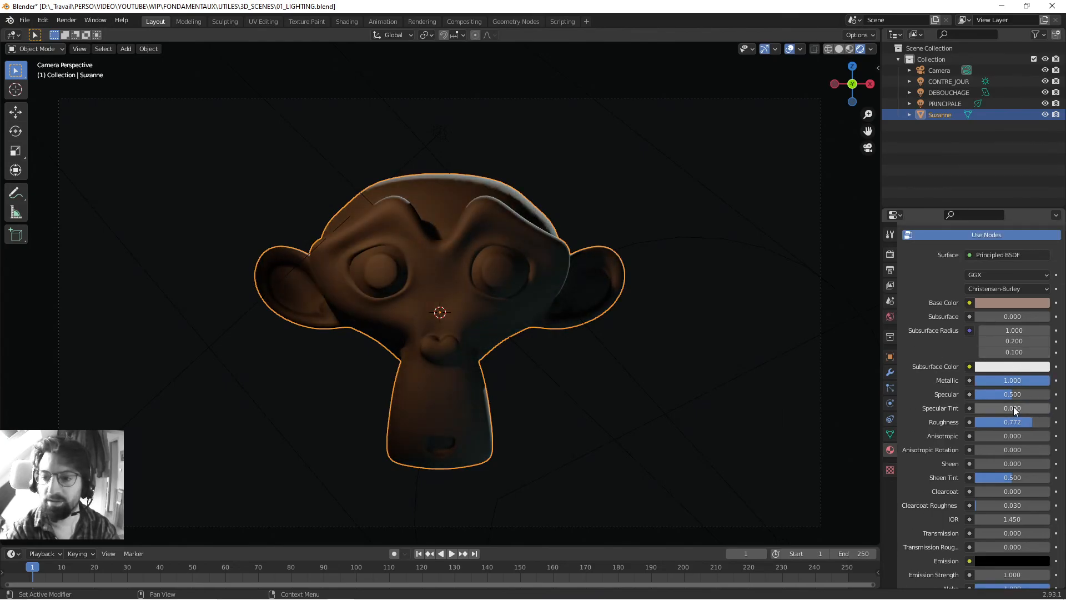
Step: Set the PEAU material's Metallic value to 0.000 and its Roughness to 0.691
mouse_move(1032, 422)
mouse_down()
mouse_move(990, 421)
mouse_move(1035, 422)
mouse_up()
drag(1025, 383, 976, 380)
drag(1001, 423, 992, 423)
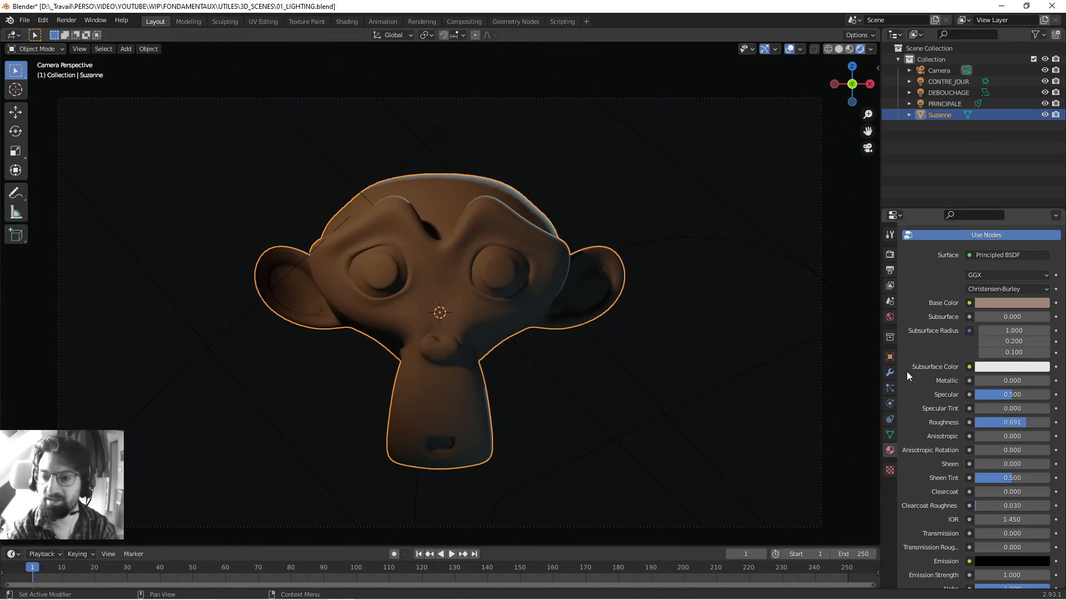
scroll(944, 422, down, 2)
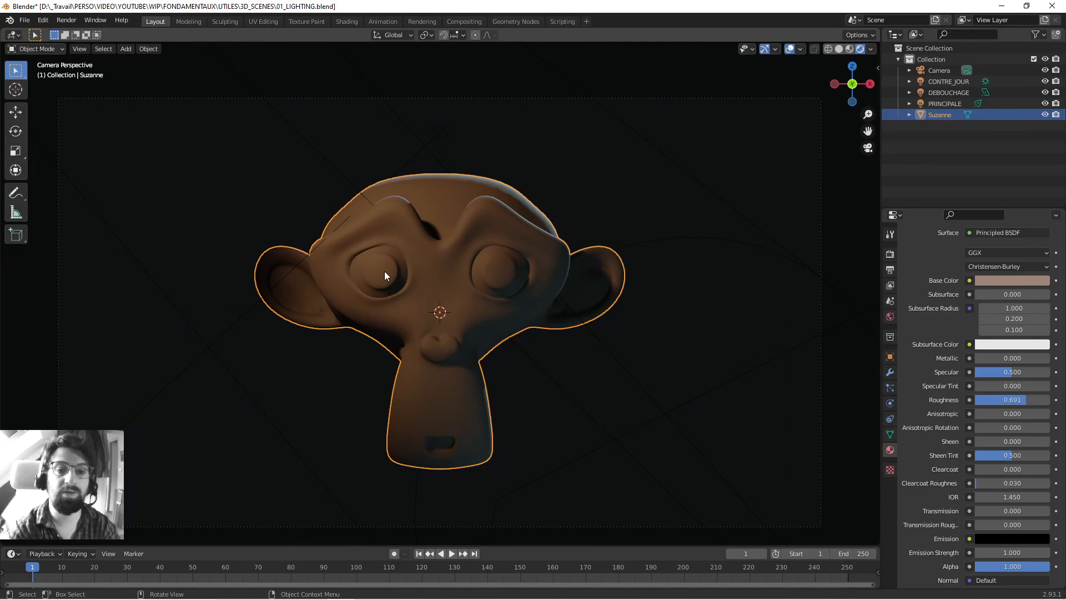
Step: Select the camera in the scene and save the file
mouse_move(400, 292)
shift+middle_down()
mouse_move(410, 277)
mouse_move(372, 298)
mouse_move(399, 279)
shift+middle_up()
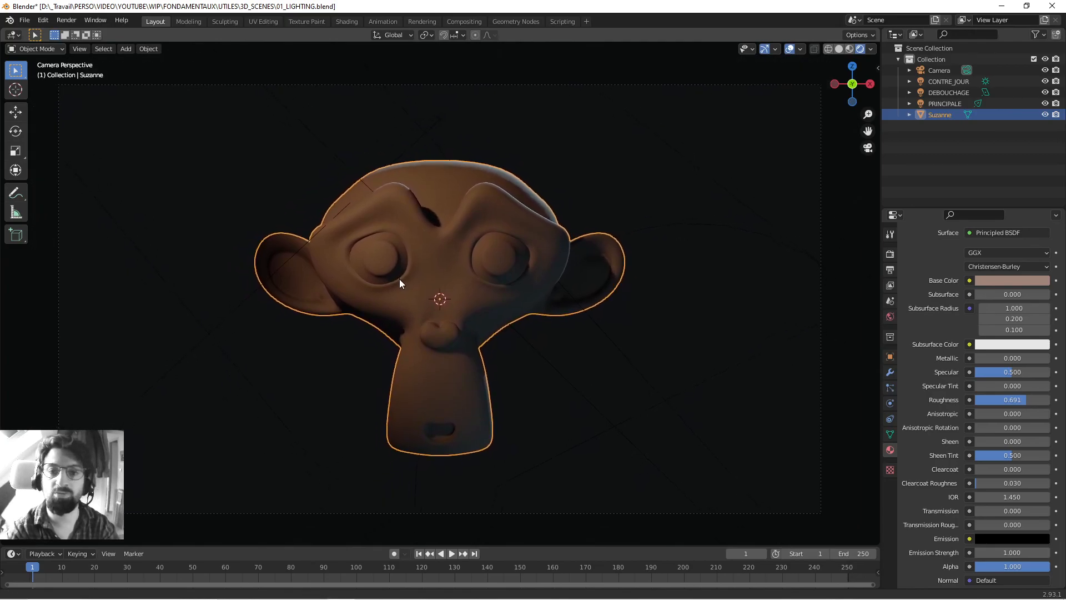
click(420, 88)
click(434, 89)
key(ctrl+s)
click(434, 68)
shift+middle_drag(467, 207, 465, 212)
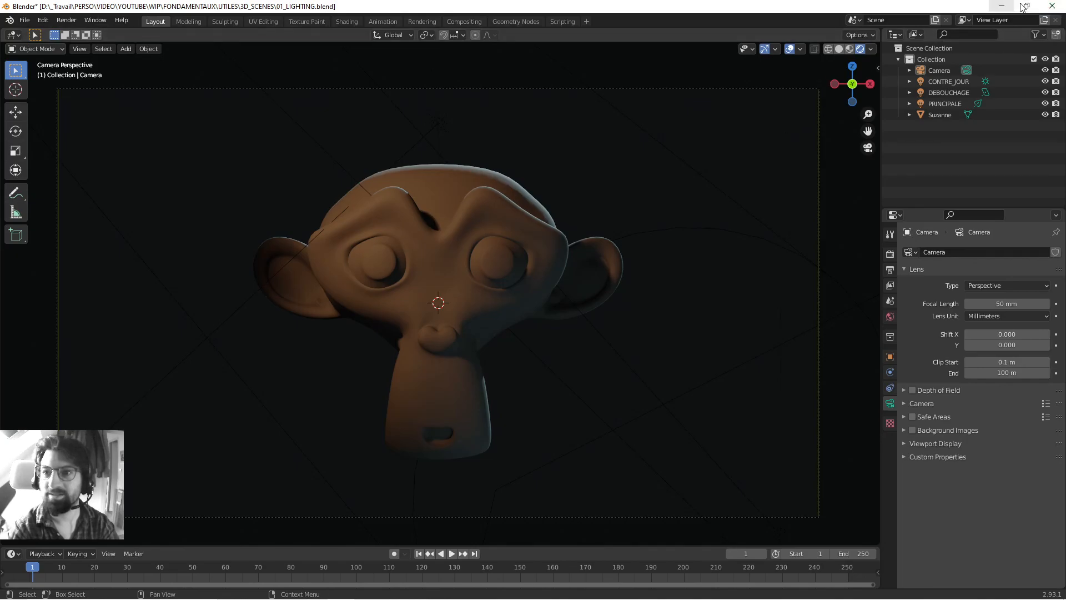
click(1062, 5)
click(487, 325)
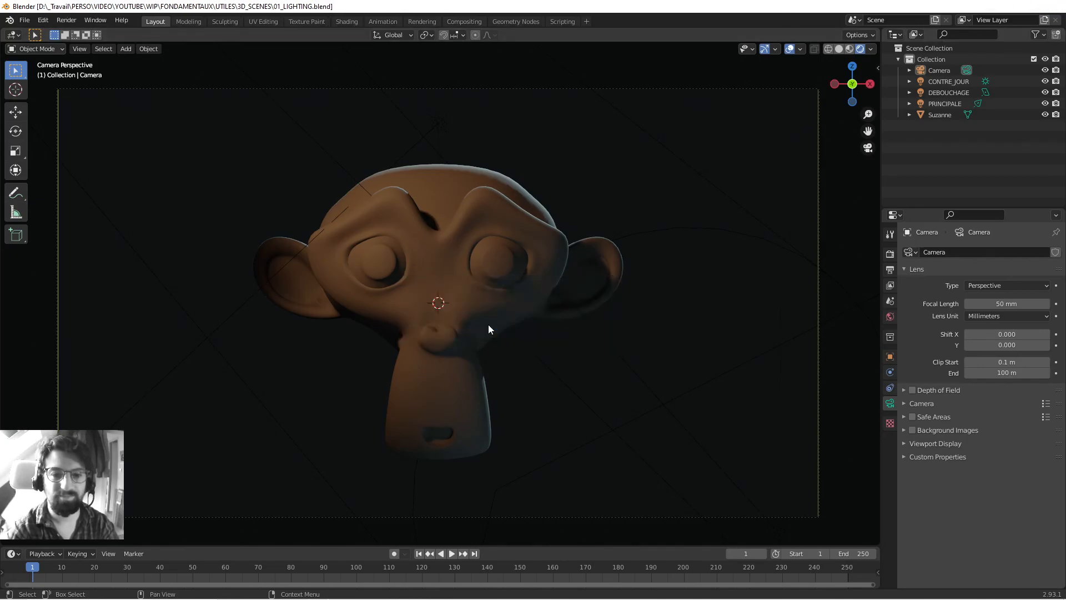